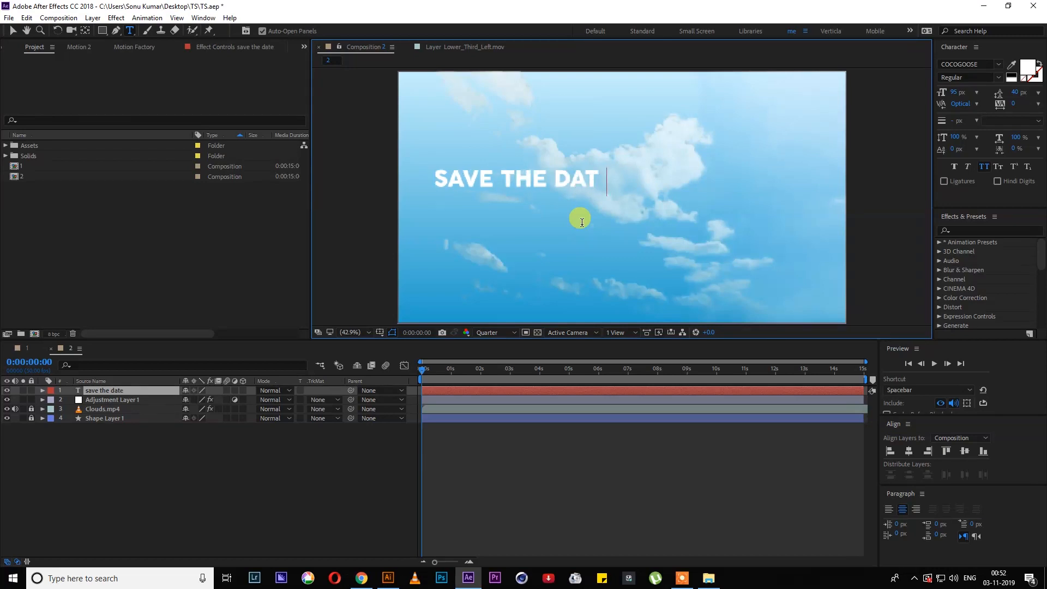
Finish the SAVE THE DATE text, centre its anchor point, and align it horizontally and vertically to the centre of the composition.
left_click(12, 30)
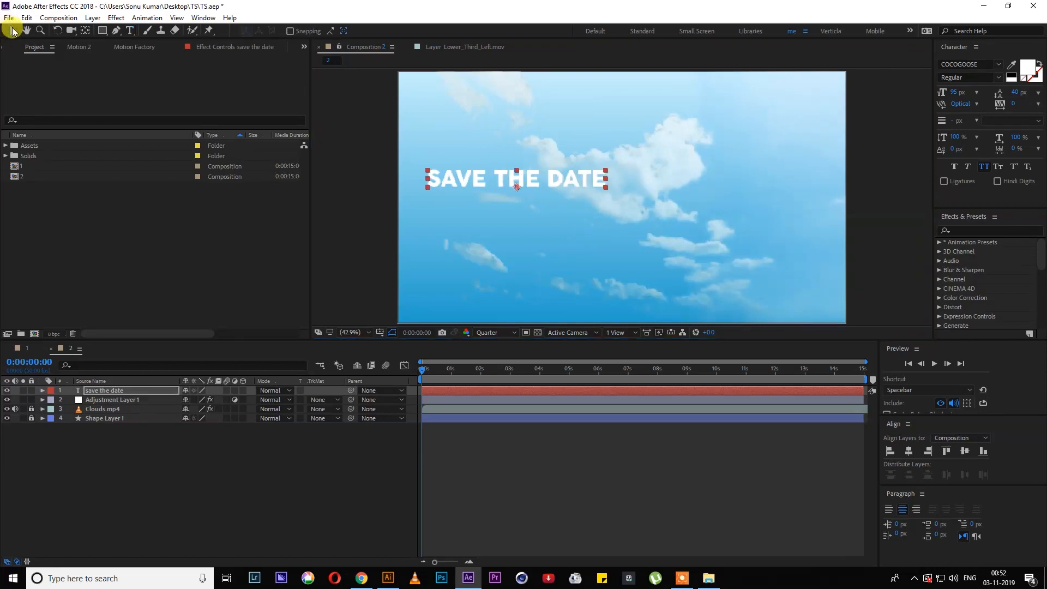
scroll(15, 47, "up", 2)
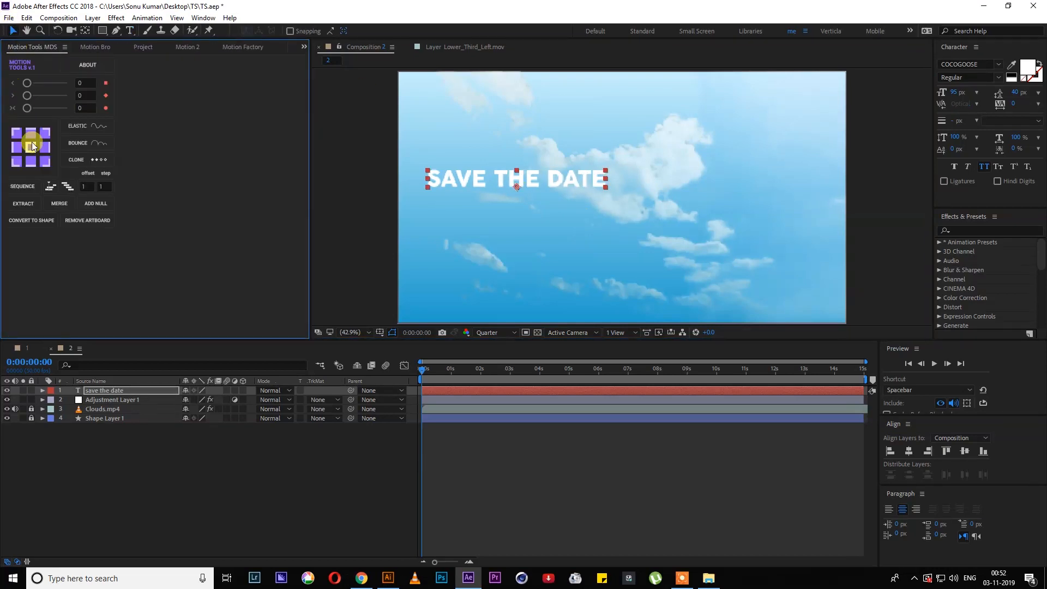
left_click(910, 452)
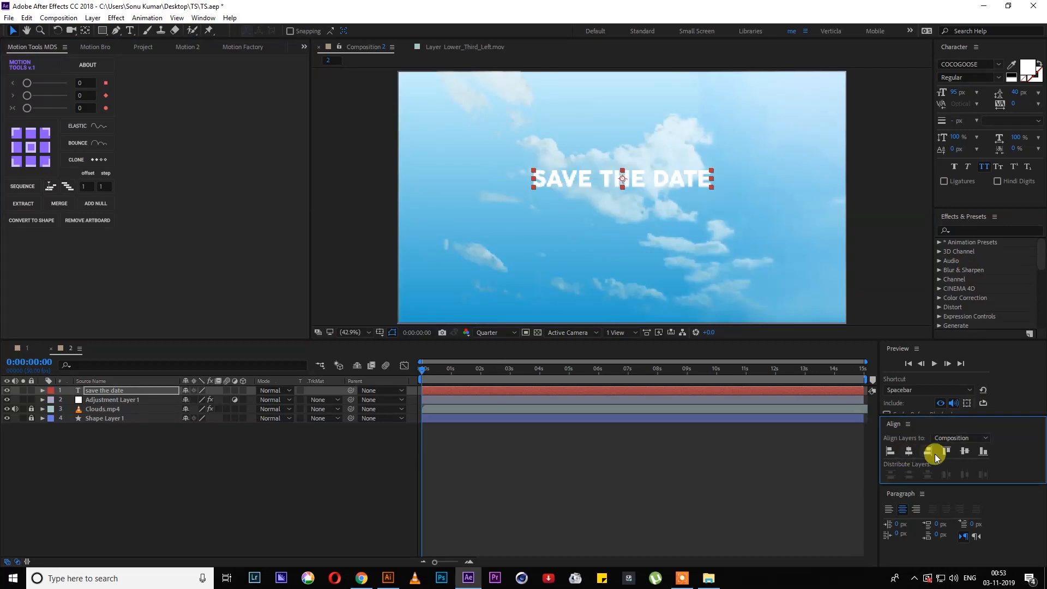
left_click(963, 452)
left_click(570, 494)
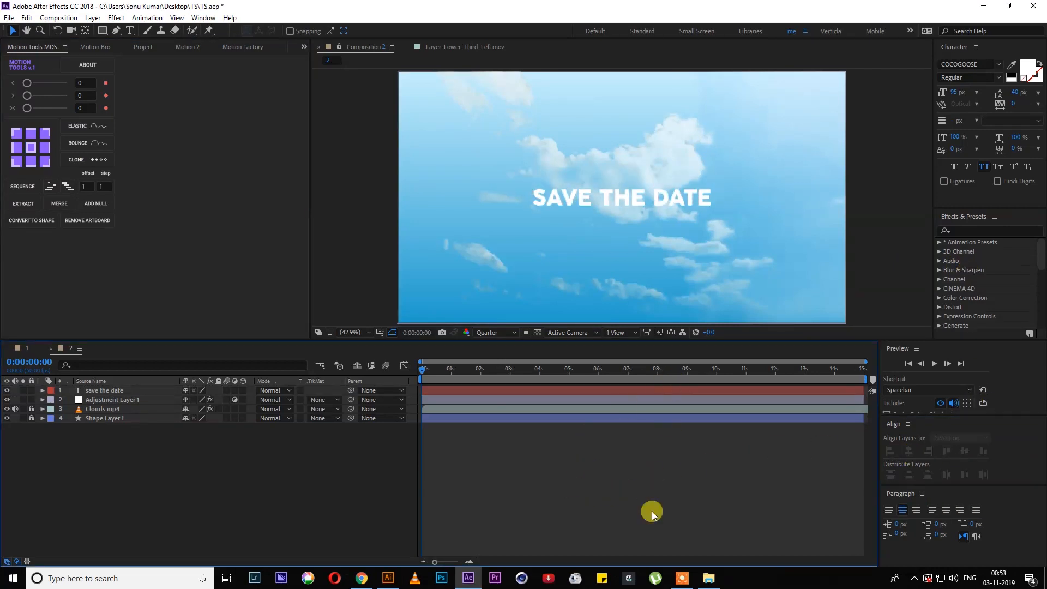
Add Fabric_Beauty.mov from the project folder as the top layer and scrub through the fabric's movement across the text.
left_click(708, 578)
left_click_drag(442, 144, 517, 490)
left_click_drag(447, 370, 637, 386)
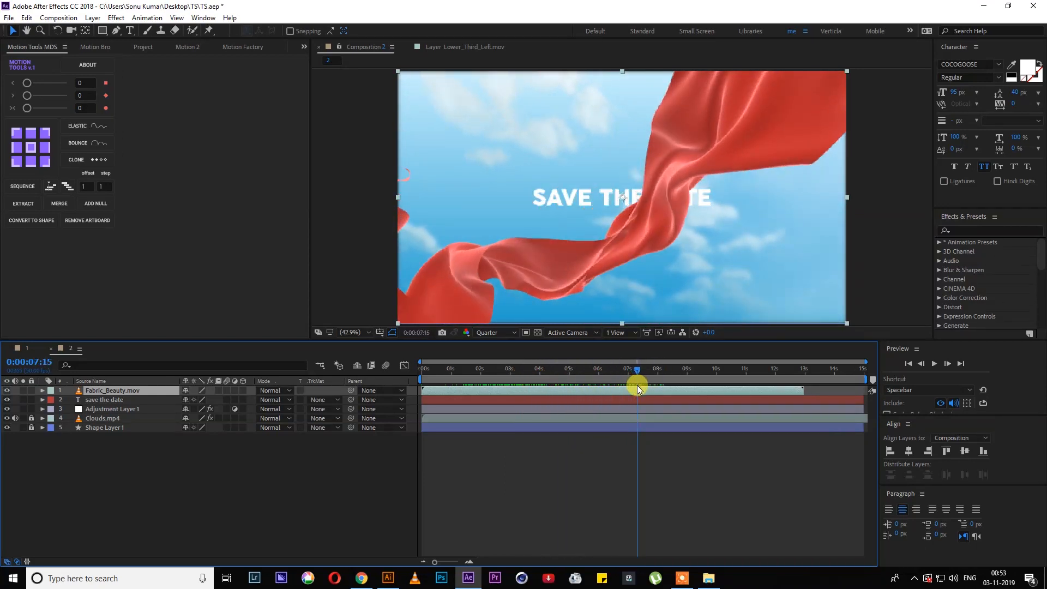
At 0:00:02:12, draw a closed freeform mask on the save the date layer, over the fabric beside the text's first letter.
left_click(552, 401)
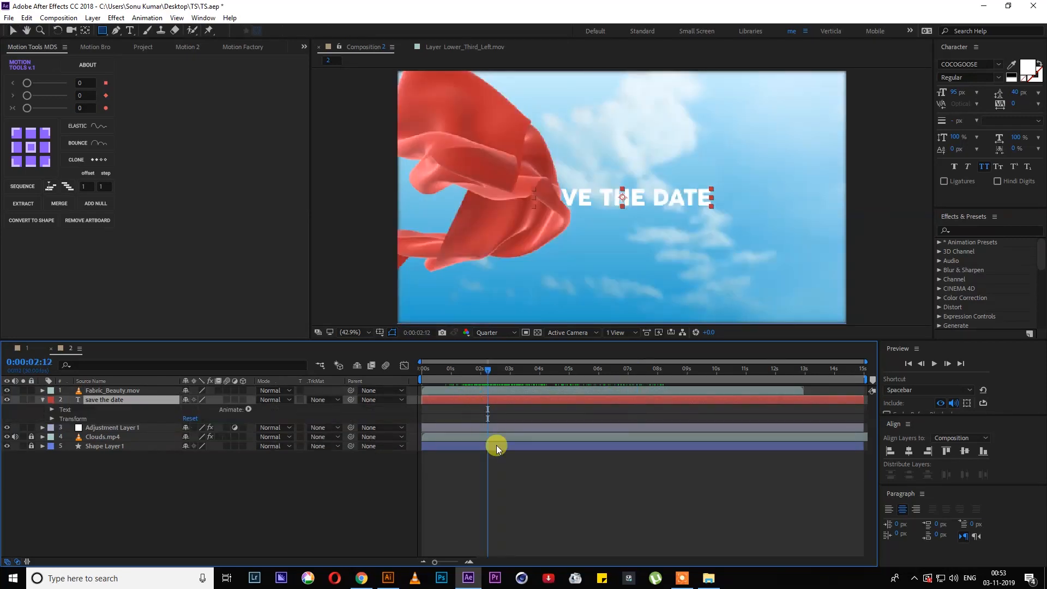
left_click(510, 230)
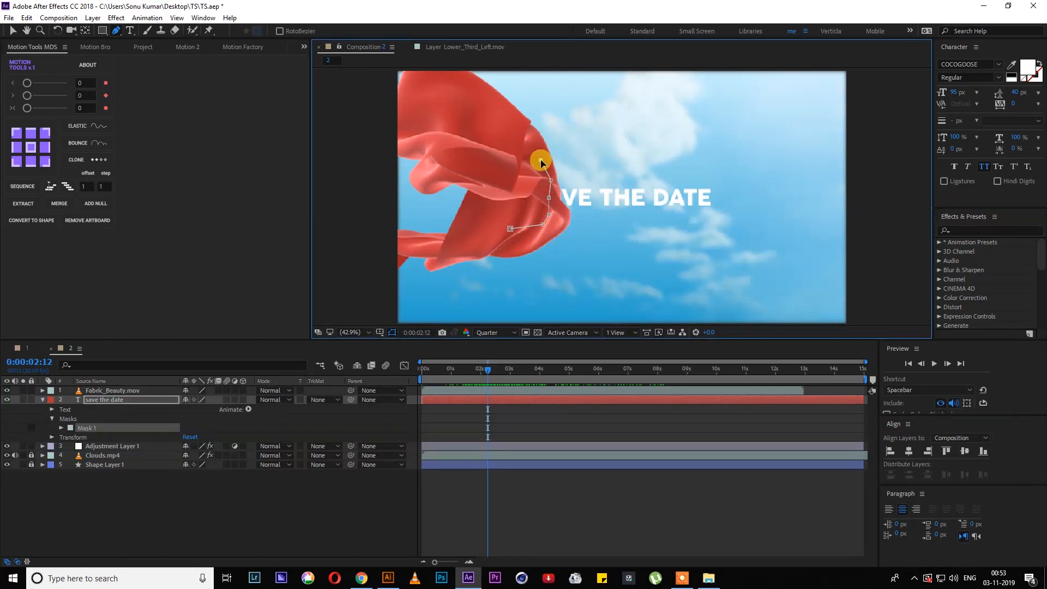
left_click(510, 229)
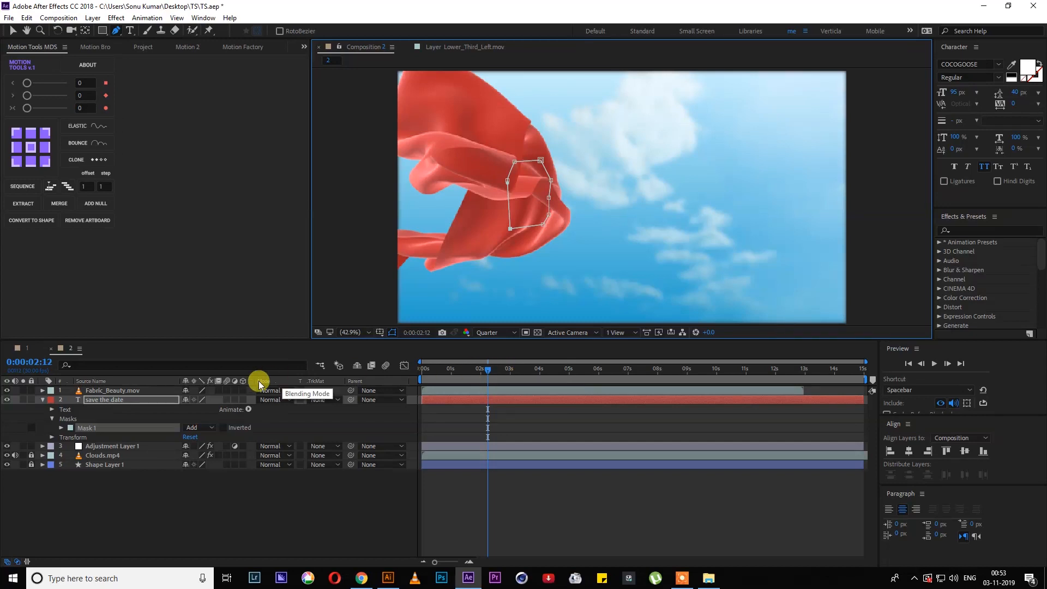
Enable Mask Path keyframing on the text's Mask 1 at 0:00:02:12 and add a second keyframe at 0:00:06:16.
left_click(61, 428)
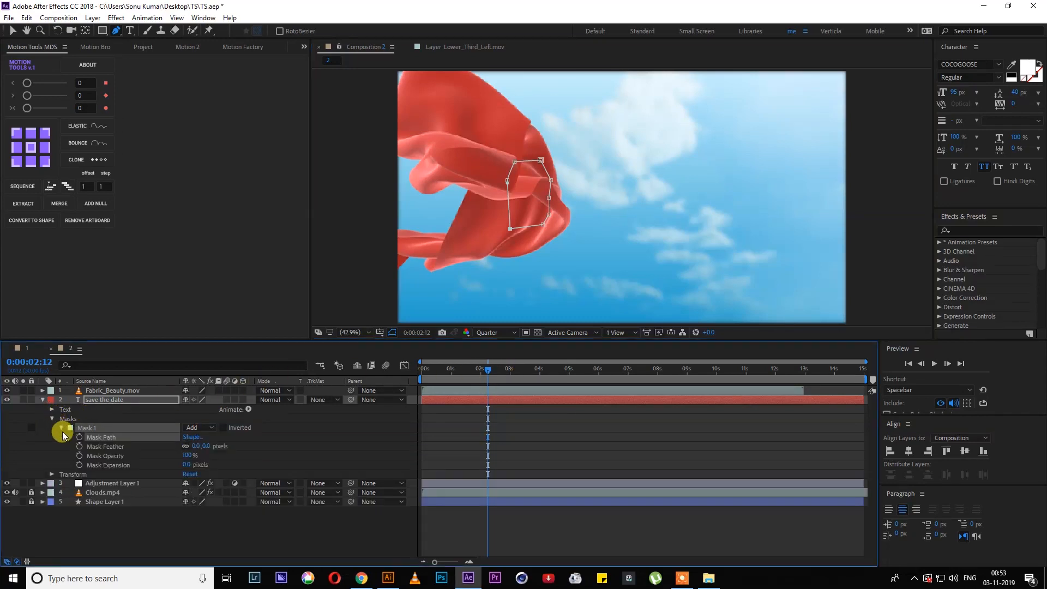
left_click_drag(493, 376, 607, 374)
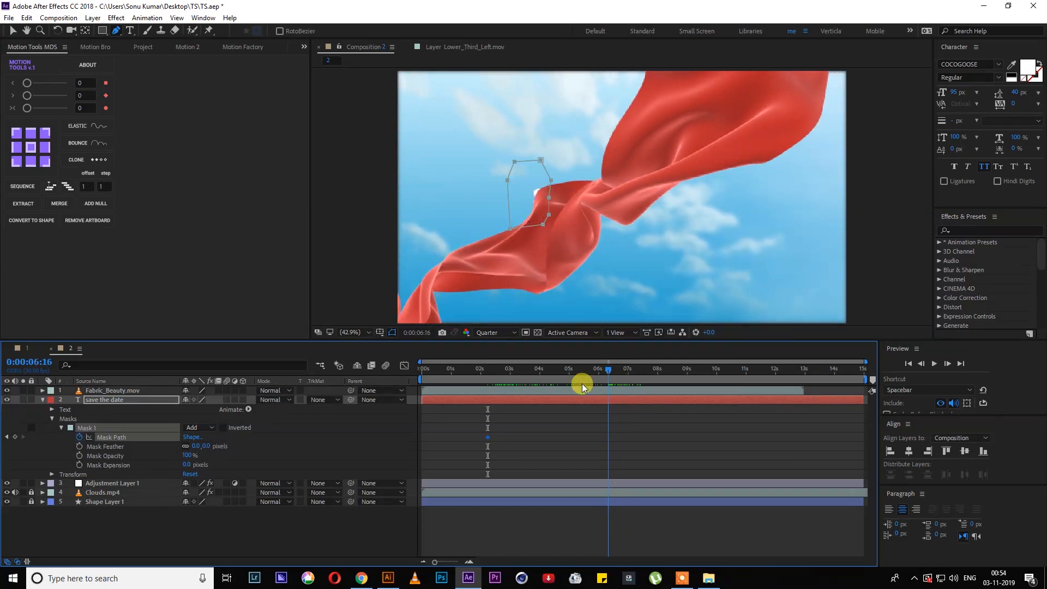
left_click(14, 437)
left_click_drag(612, 370, 614, 370)
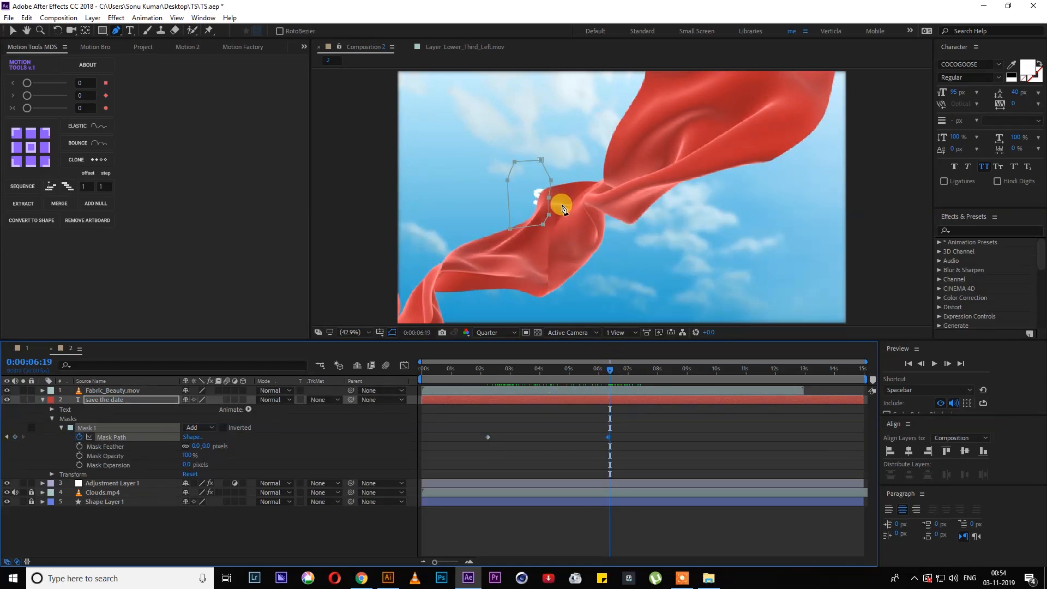
Push the mask's leading edge outward behind the fabric with Mask Path keyframes at 0:00:06:19 and 0:00:06:24, uncovering the first letter.
left_click_drag(549, 196, 576, 219)
scroll(666, 453, "up", 1)
left_click(557, 370)
left_click(13, 30)
left_click(110, 444)
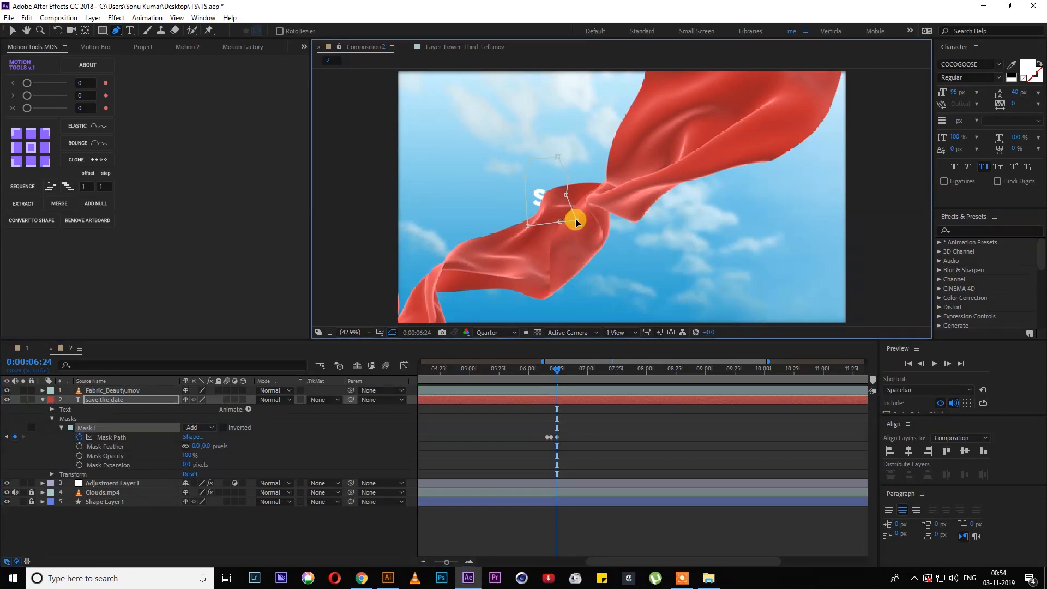
left_click_drag(568, 178, 589, 175)
Keep extending the mask's leading points frame by frame with the passing fabric until the mask encloses the whole SAVE THE DATE text.
left_click_drag(557, 370, 578, 375)
left_click(593, 371)
left_click_drag(589, 175, 688, 168)
left_click(612, 371)
left_click(628, 370)
left_click_drag(647, 207, 728, 178)
left_click(643, 371)
left_click(638, 370)
Preview the masked text reveal and trim the end of the save the date layer at the playhead.
left_click_drag(640, 372, 518, 382)
key("space")
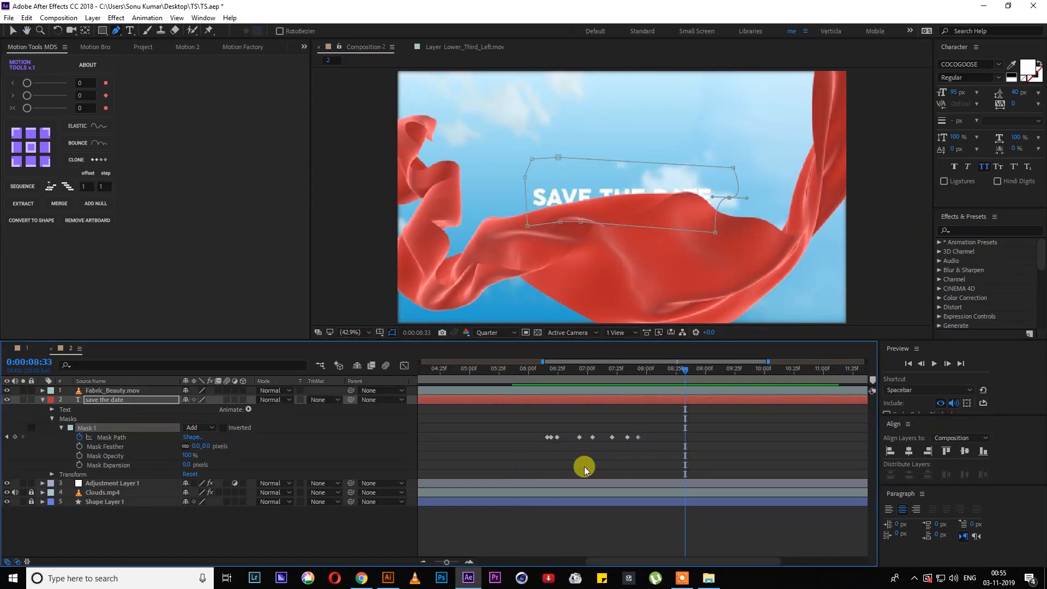
key("space")
key("alt+bracketright")
key("u")
left_click(652, 540)
Trim off the beginning of the Fabric_Beauty.mov layer, shift it to start at 0:00:00:00, and play the result.
key("shift+semicolon")
left_click_drag(595, 372, 416, 376)
left_click(591, 391)
key("alt+bracketleft")
key("bracketleft")
key("space")
Move the group of reveal keyframes on the text's Mask Path to the start of the composition and preview their timing against the fabric.
left_click(491, 400)
key("u")
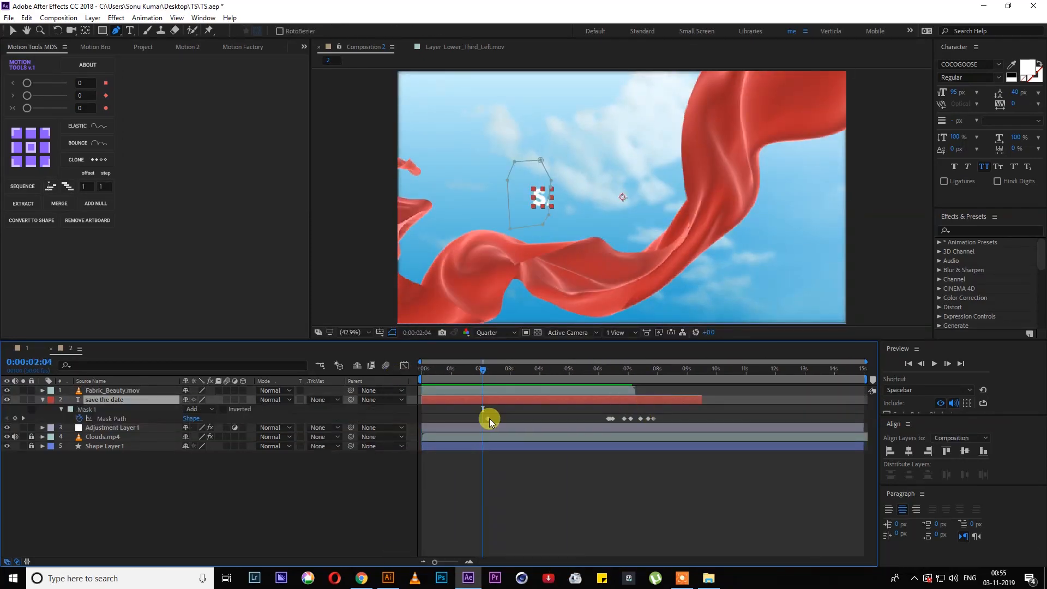
left_click_drag(594, 413, 663, 424)
left_click_drag(607, 418, 423, 427)
scroll(440, 420, "up", 5)
scroll(444, 418, "down", 5)
left_click_drag(444, 371, 416, 370)
key("space")
left_click(449, 372)
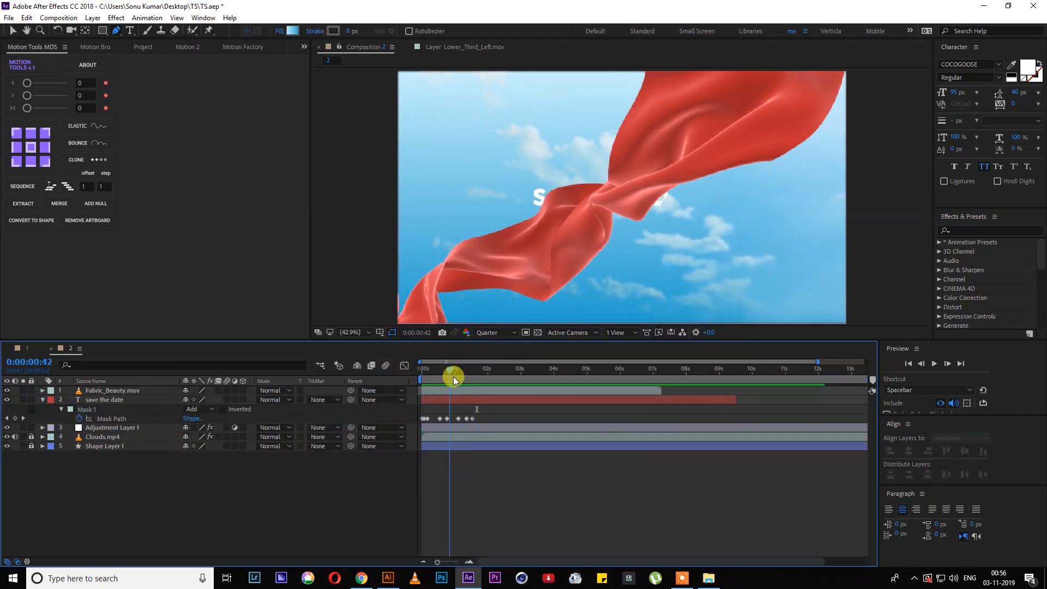
left_click(458, 419)
key("ctrl+z")
Shift the text's Mask Path keyframes slightly forward in time in two small moves, previewing the reveal after each.
scroll(456, 416, "up", 3)
left_click_drag(538, 413, 419, 424)
left_click_drag(511, 418, 522, 419)
left_click_drag(478, 371, 420, 371)
key("space")
left_click(486, 371)
left_click_drag(507, 419, 515, 418)
key("space")
Pull the mask's leading edge back behind the fabric midway through the reveal and delete the last Mask Path keyframes.
left_click(508, 371)
left_click_drag(680, 187, 654, 191)
left_click(518, 371)
left_click_drag(551, 412, 525, 424)
key("Delete")
Rebuild the end of the reveal by extending the mask's leading edge past the last letter of SAVE THE DATE.
left_click(536, 371)
left_click(567, 371)
left_click_drag(680, 187, 723, 221)
left_click(556, 371)
Trim the end of the save the date layer to about 0:00:03:25 and preview the animation.
left_click(654, 371)
key("alt+]")
left_click(521, 486)
key("space")
At 0:00:01:28, adjust the leading point of the text mask to stay behind the fabric, and play back the reveal.
left_click(525, 371)
left_click(526, 400)
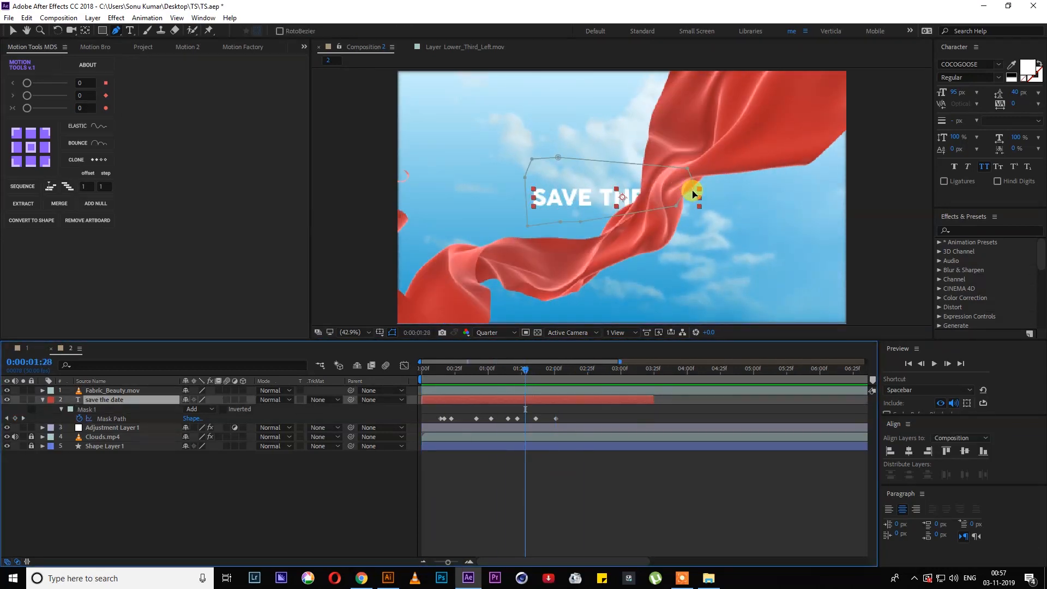
left_click_drag(694, 195, 683, 185)
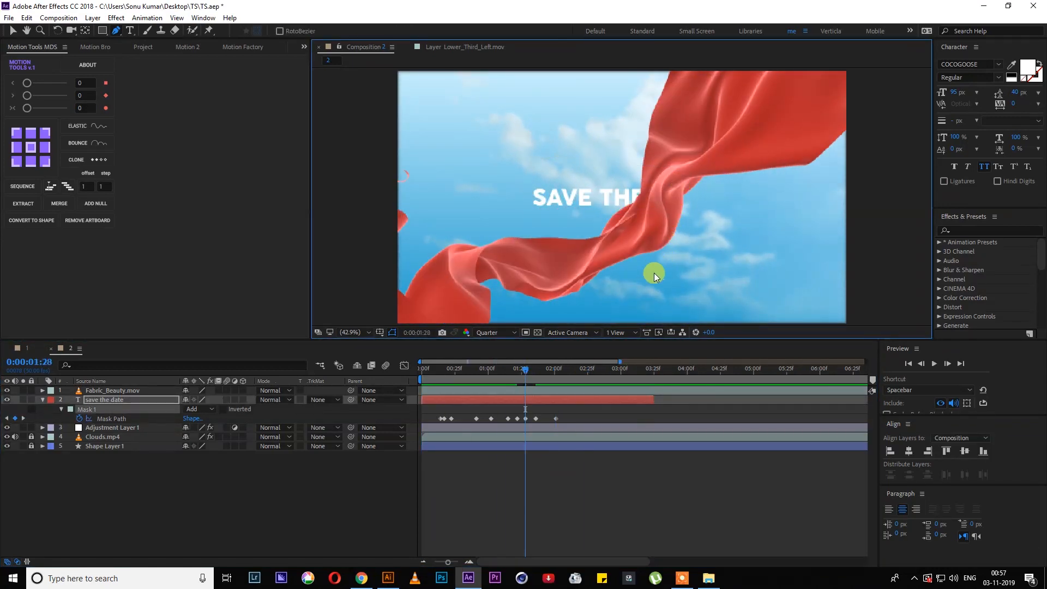
key("space")
key("space")
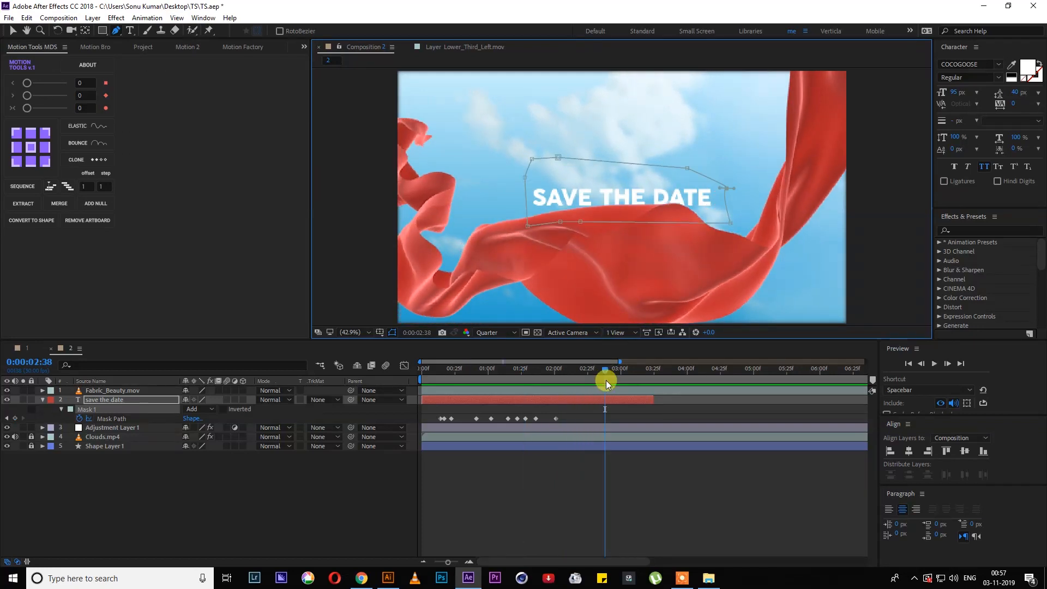
Find the Drop Shadow effect and apply it to the save the date layer.
left_click(620, 404)
key("ctrl+space")
type("d")
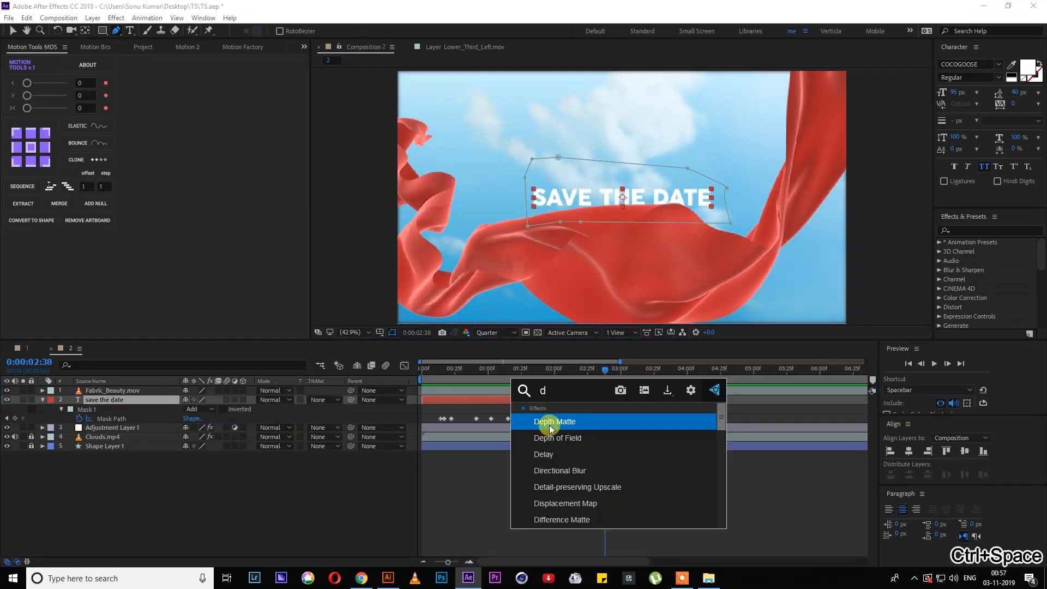
type("r")
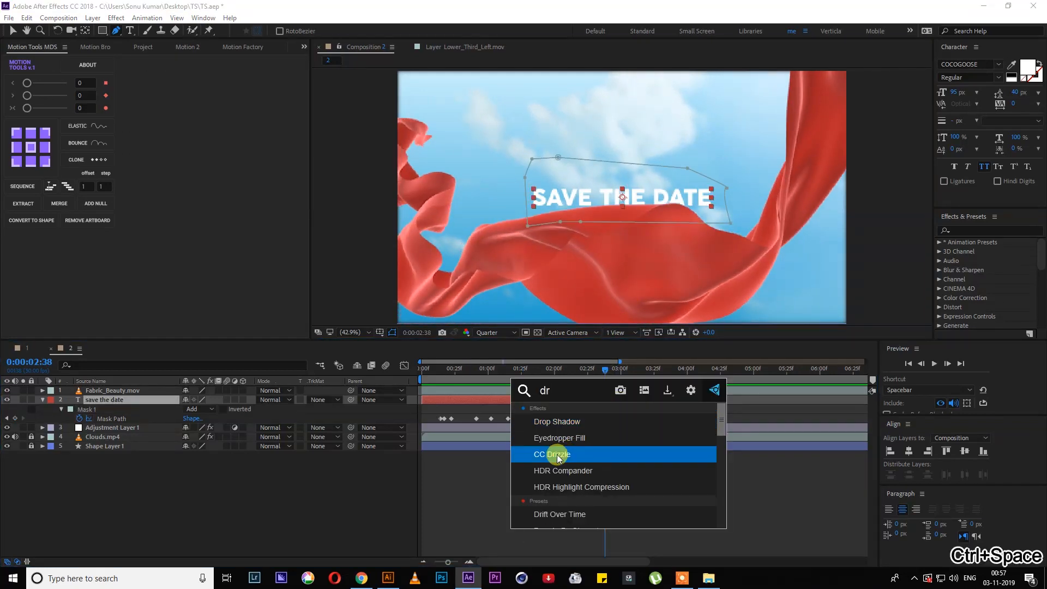
left_click(557, 423)
Play the composition from the start twice to review the shadowed text being revealed by the fabric.
left_click(512, 480)
left_click_drag(461, 381, 369, 374)
key("space")
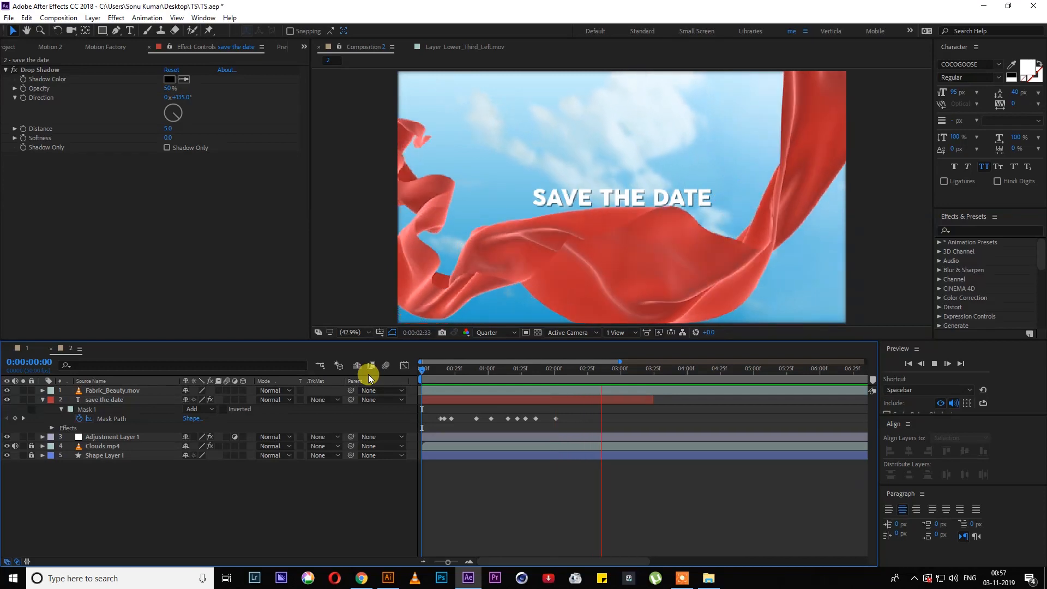
key("space")
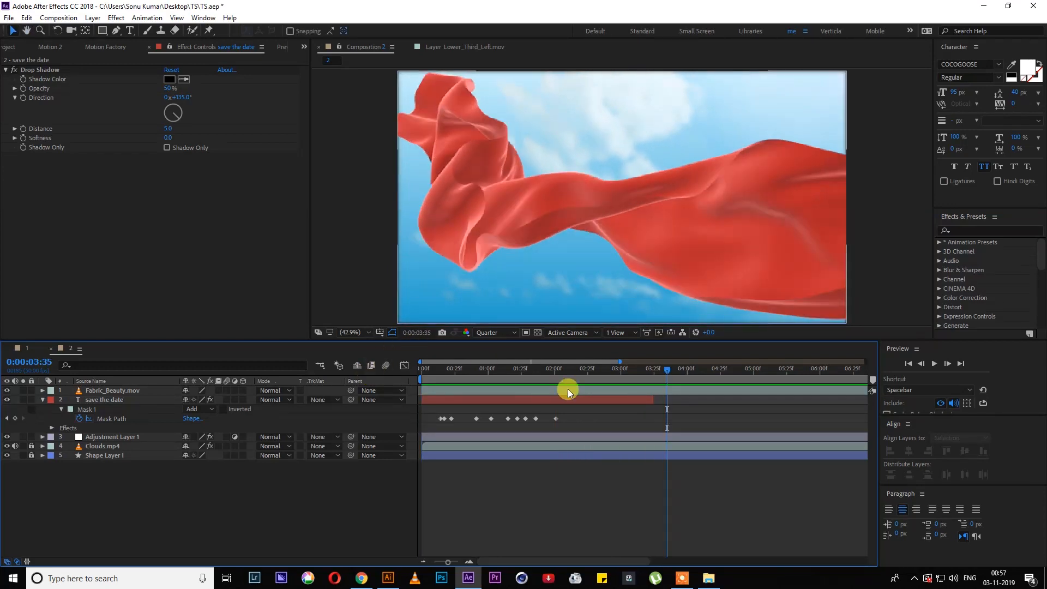
left_click_drag(671, 373, 413, 381)
key("space")
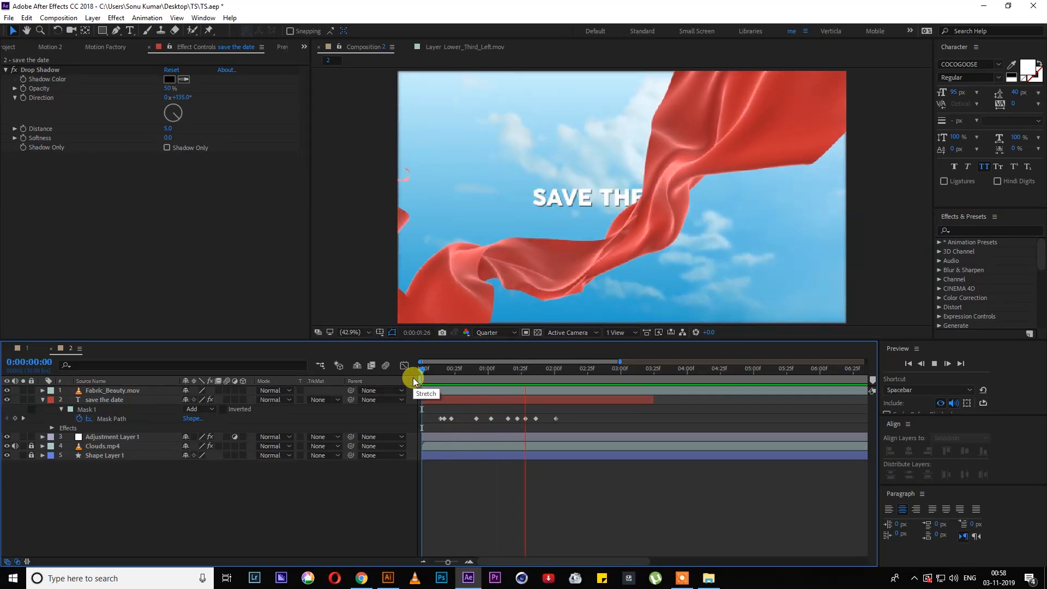
key("space")
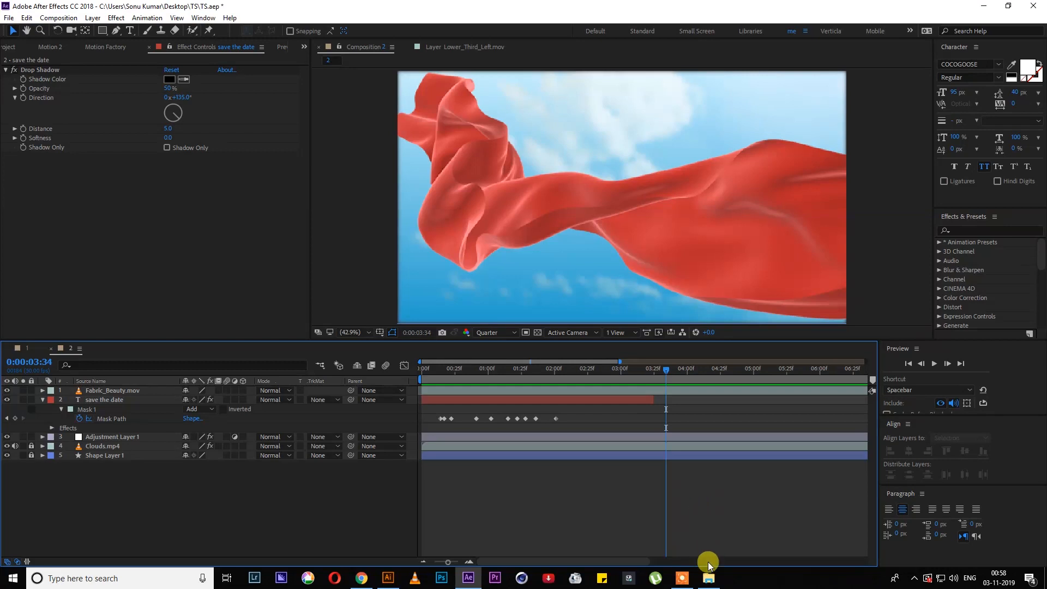
Add the TS Logo Illustrator file from the project folder to the composition and scale it to 44%.
left_click(709, 578)
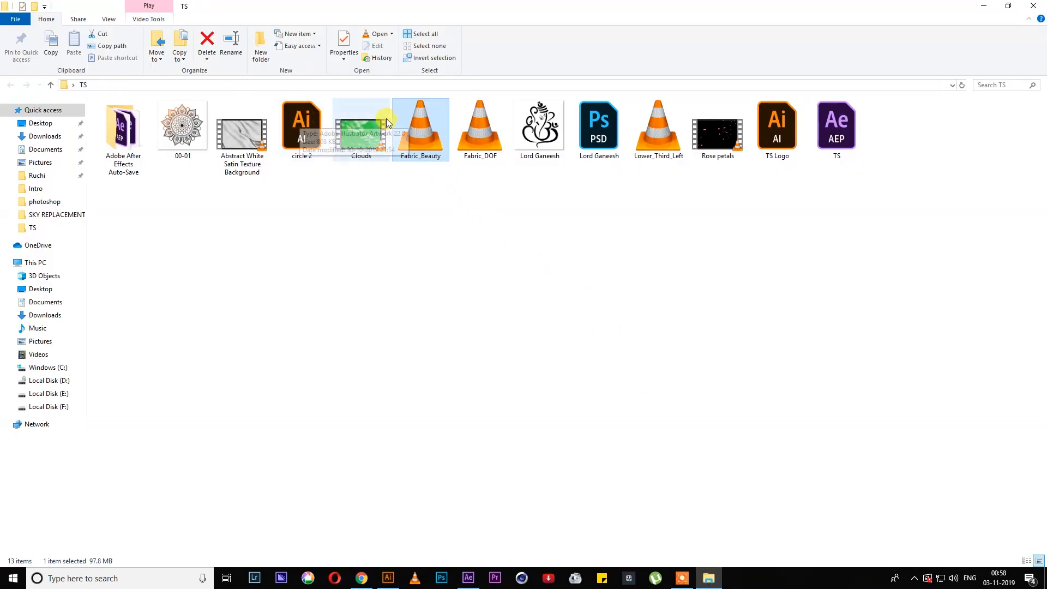
left_click_drag(754, 126, 496, 493)
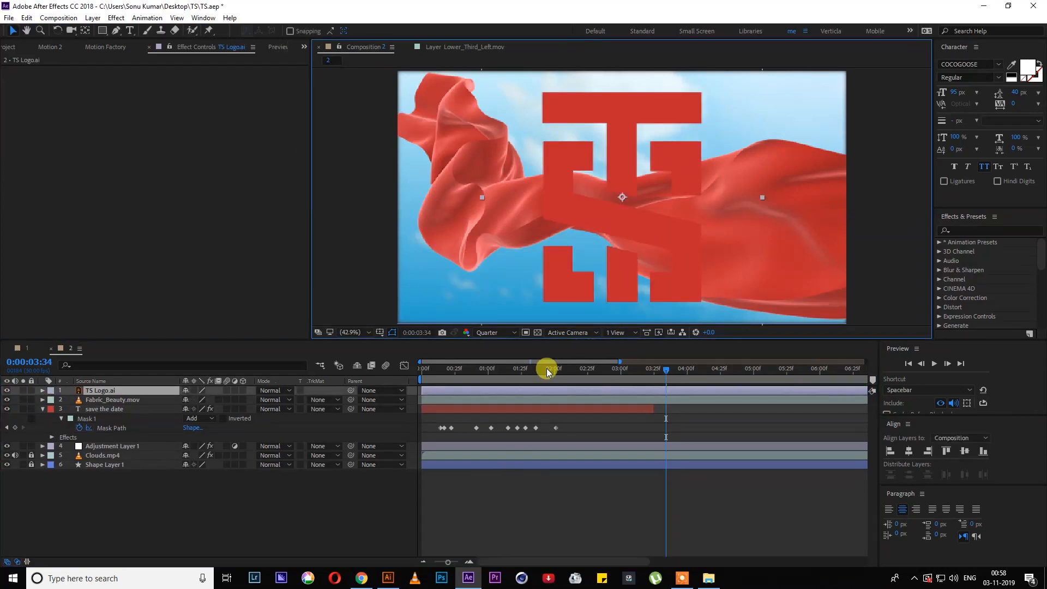
key("s")
left_click_drag(210, 399, 187, 401)
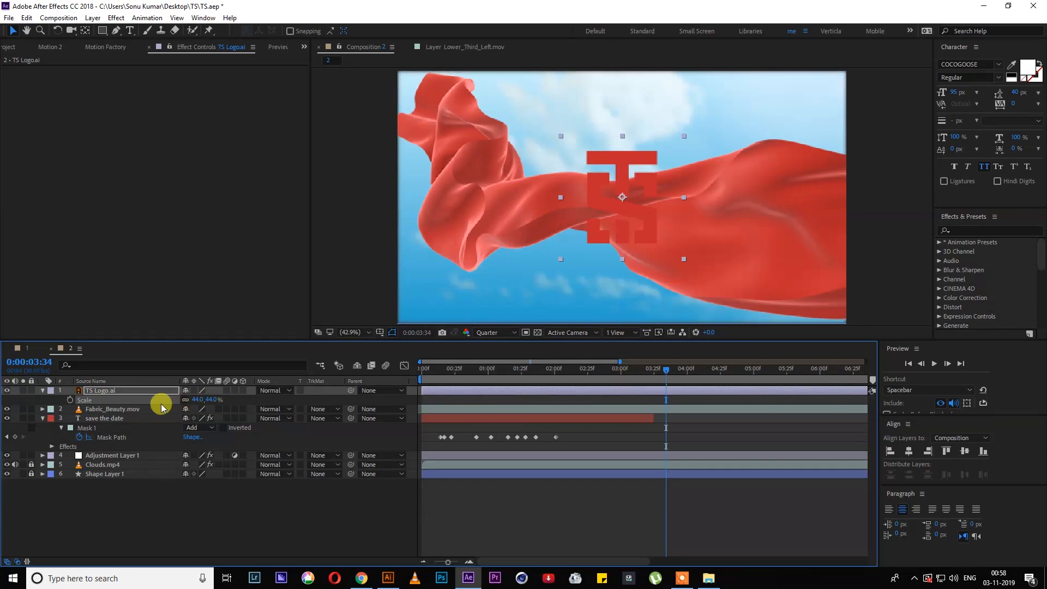
Place the TS Logo.ai layer beneath Fabric_Beauty.mov and trim its start to meet the end of the save the date layer.
key("alt+bracketleft")
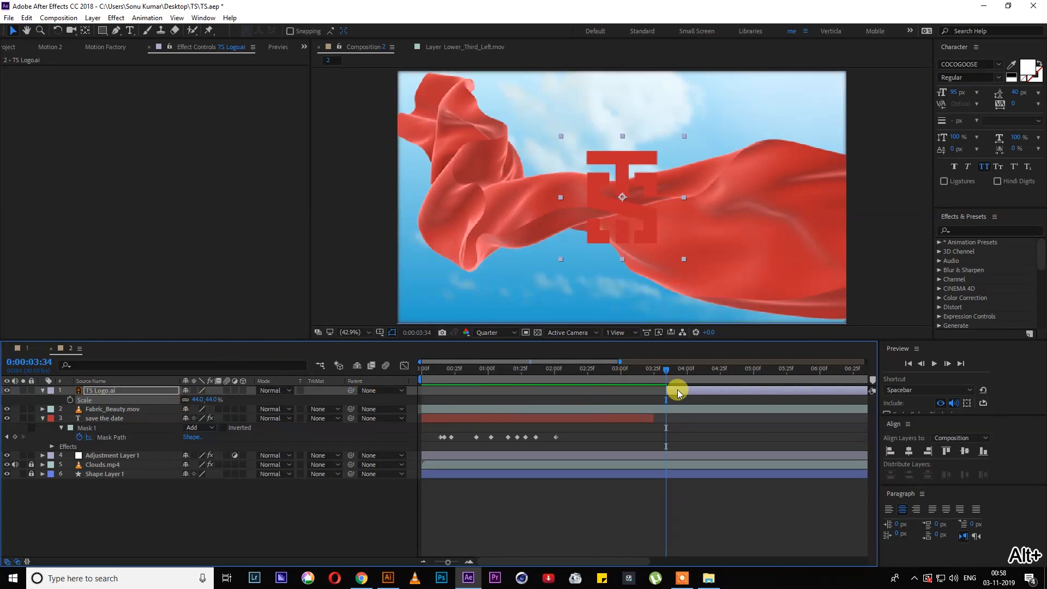
left_click_drag(678, 393, 659, 376)
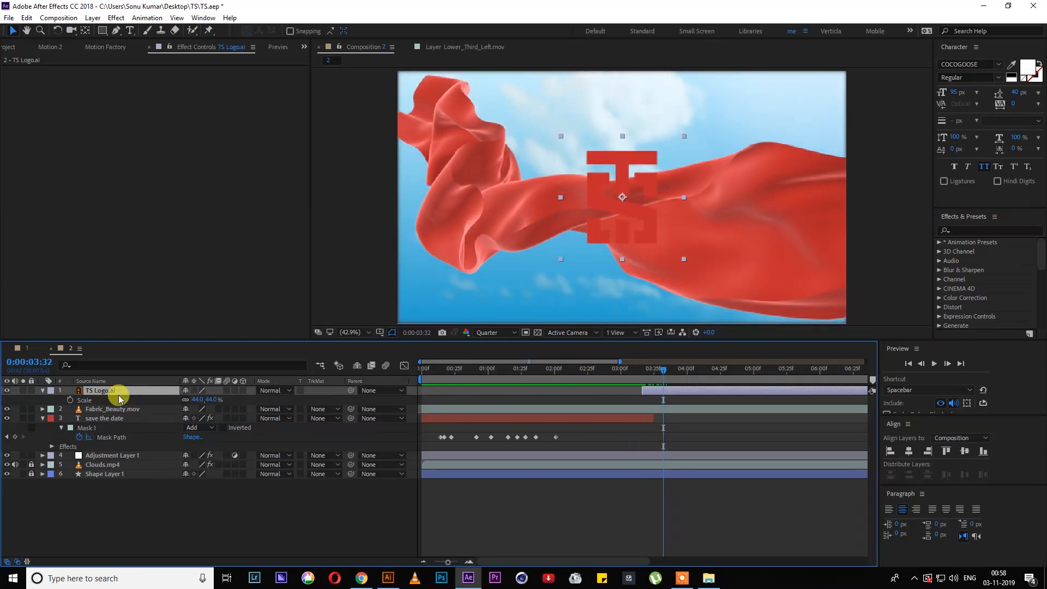
left_click_drag(130, 395, 143, 414)
left_click_drag(653, 373, 652, 403)
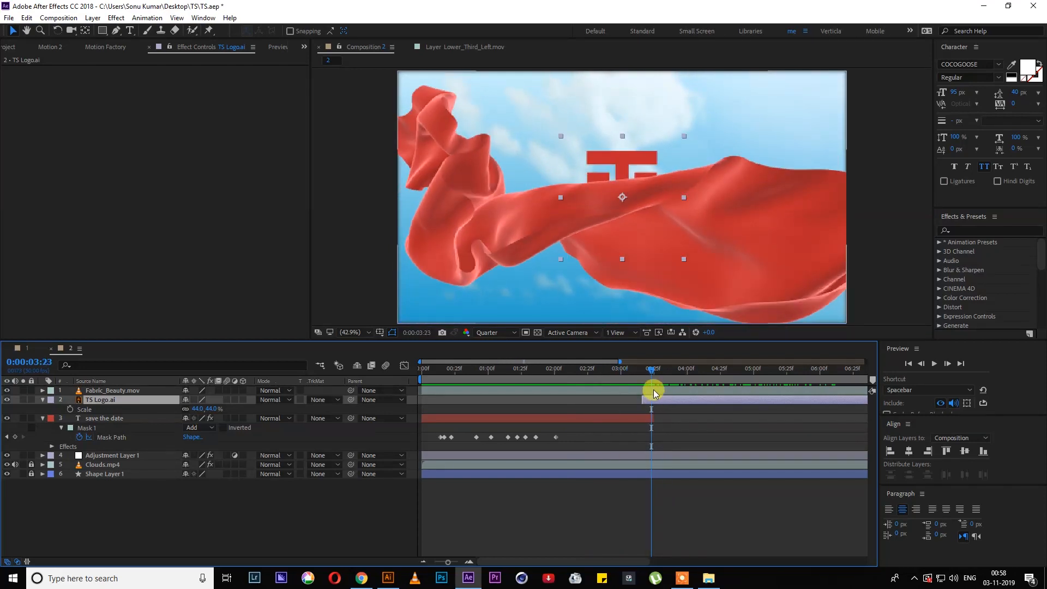
mouse_move(648, 383)
left_mouse_down()
mouse_move(615, 381)
mouse_move(735, 374)
mouse_move(612, 388)
mouse_move(655, 391)
left_mouse_up()
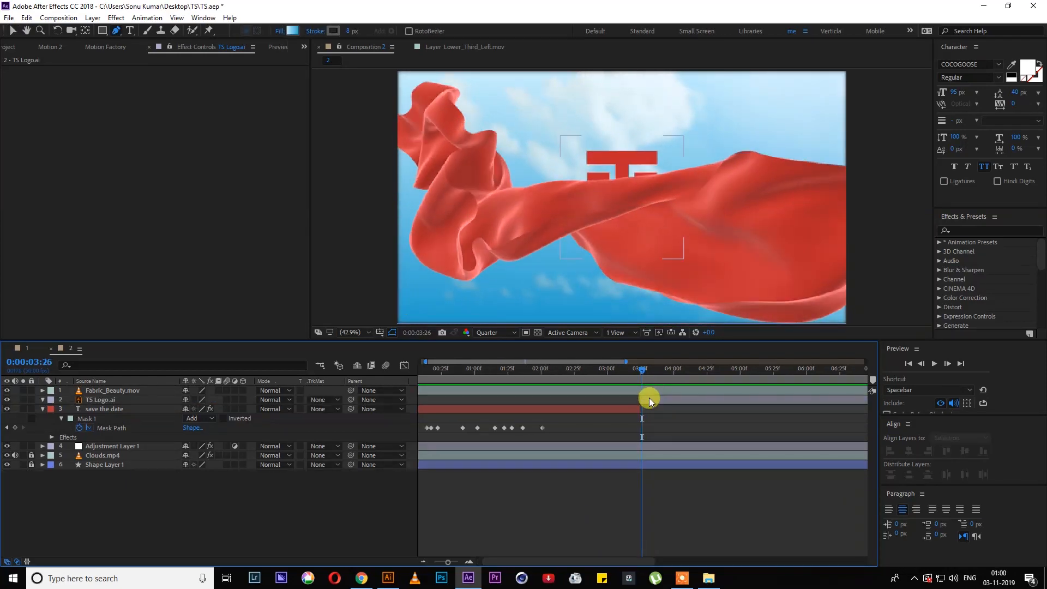
Keyframe the TS Logo.ai layer's opacity from 0% at 0:00:03:26 up to 100% just after four seconds, and preview the fade-in.
left_click(649, 398)
key("t")
left_click(70, 410)
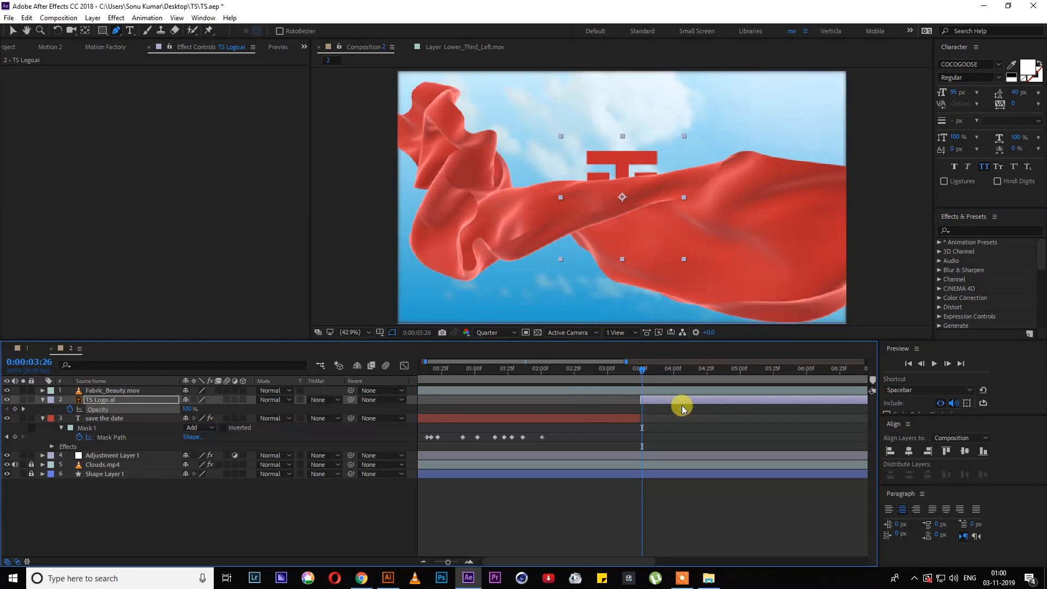
left_click_drag(187, 409, 5, 398)
left_click_drag(187, 410, 105, 409)
key("space")
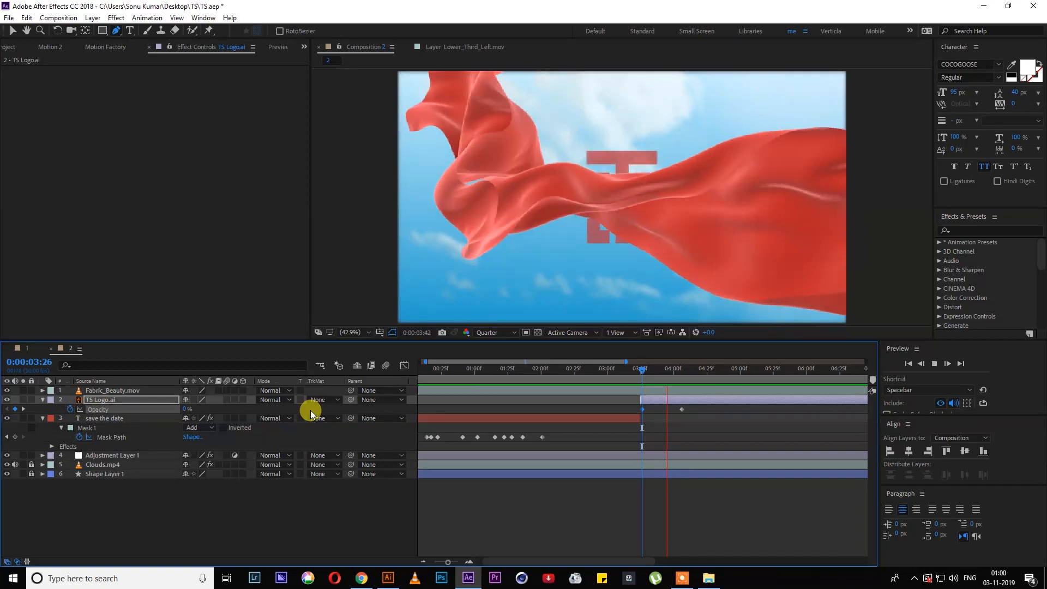
key("space")
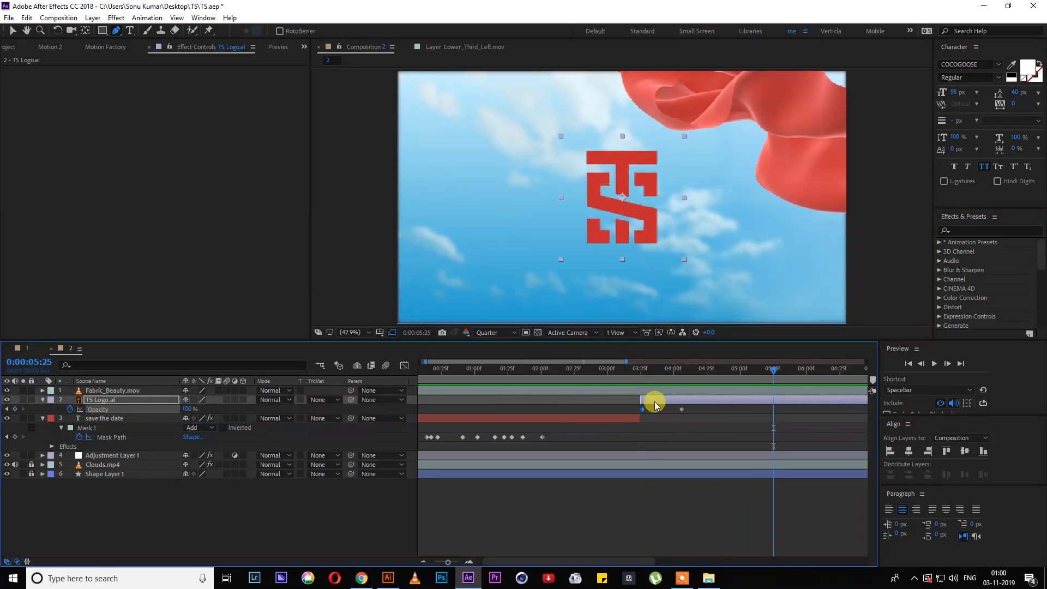
left_click_drag(635, 375, 402, 381)
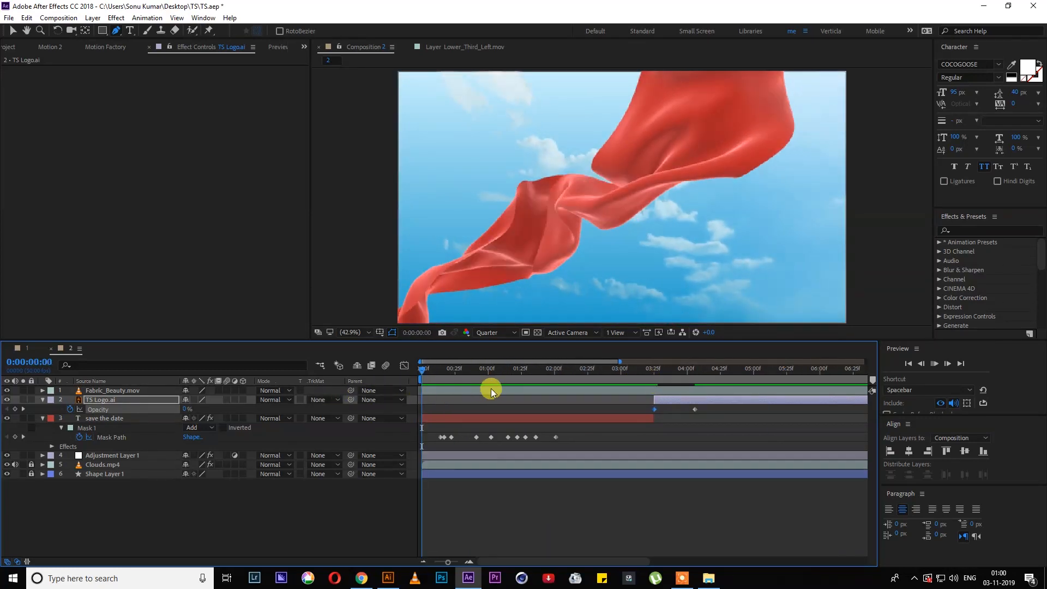
Play the composition from the start to review the TS logo fading in behind the flying fabric.
key("space")
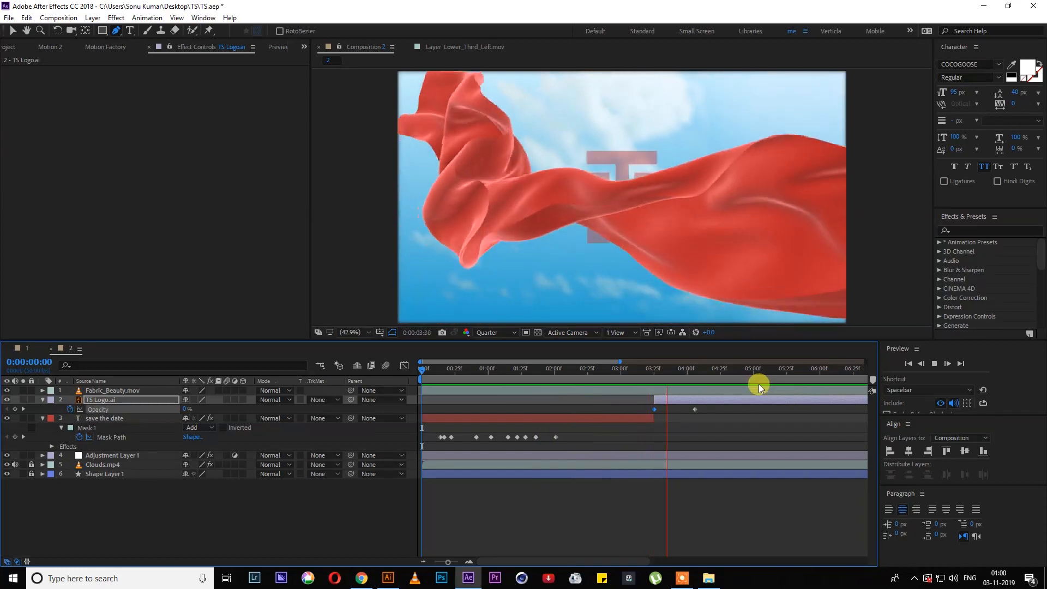
key("space")
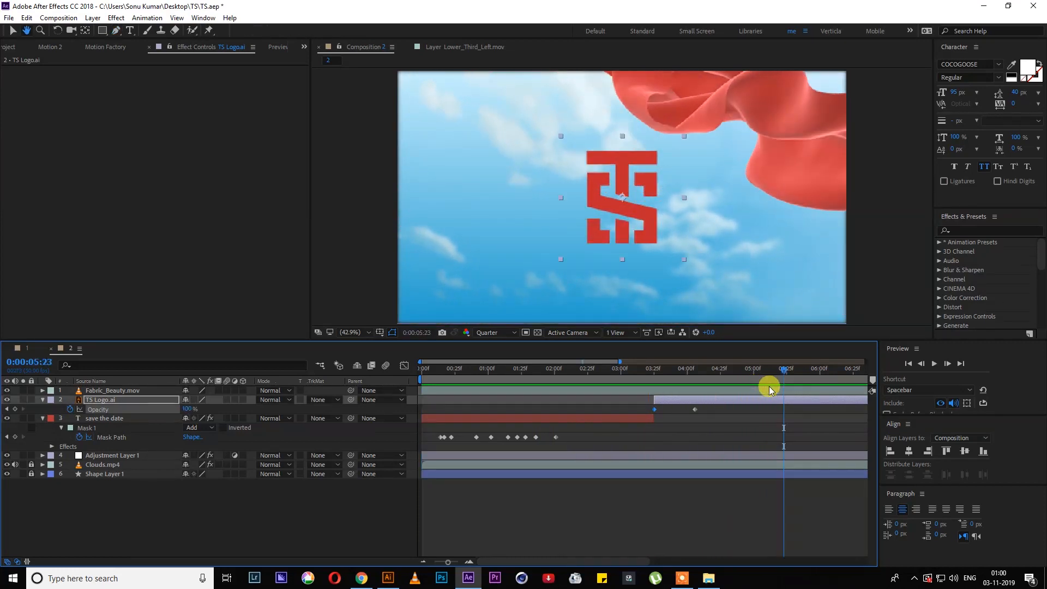
key("space")
key("space")
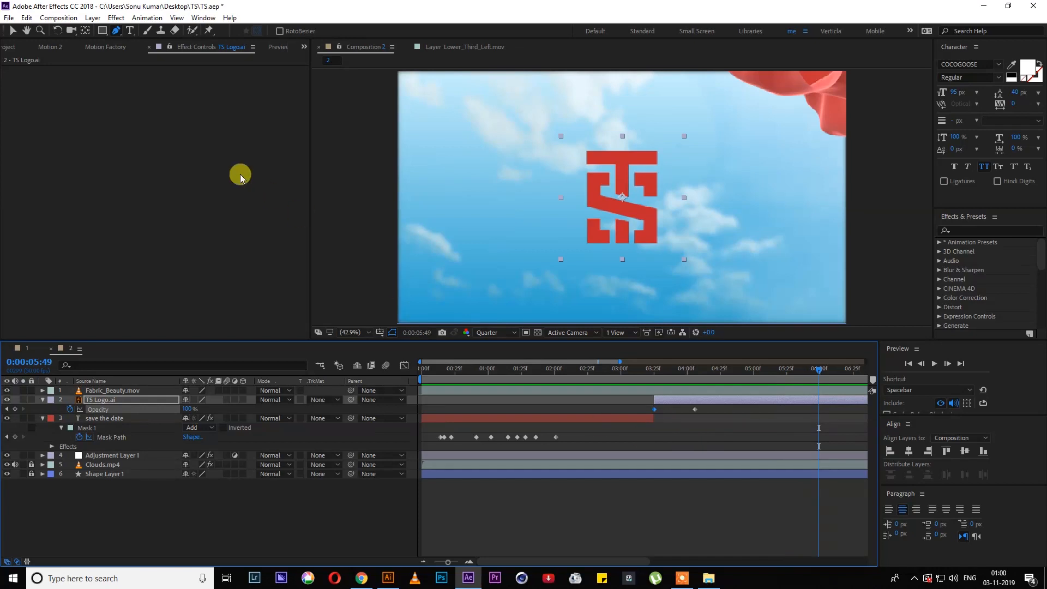
Add a text line with the couple's first names joined by WEDS beneath the TS logo and centre it horizontally in the composition.
left_click(129, 33)
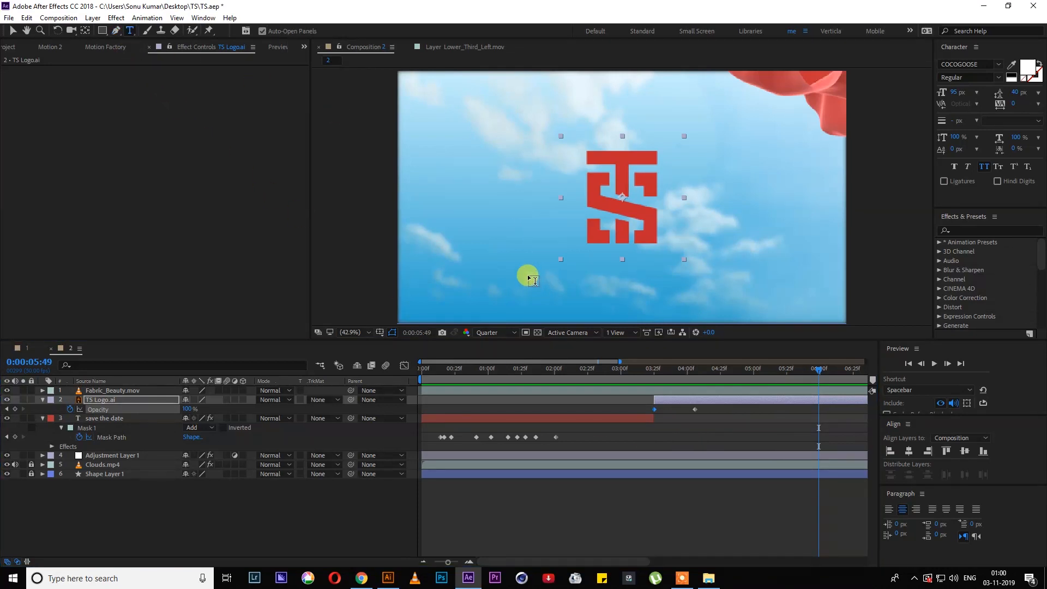
left_click(530, 279)
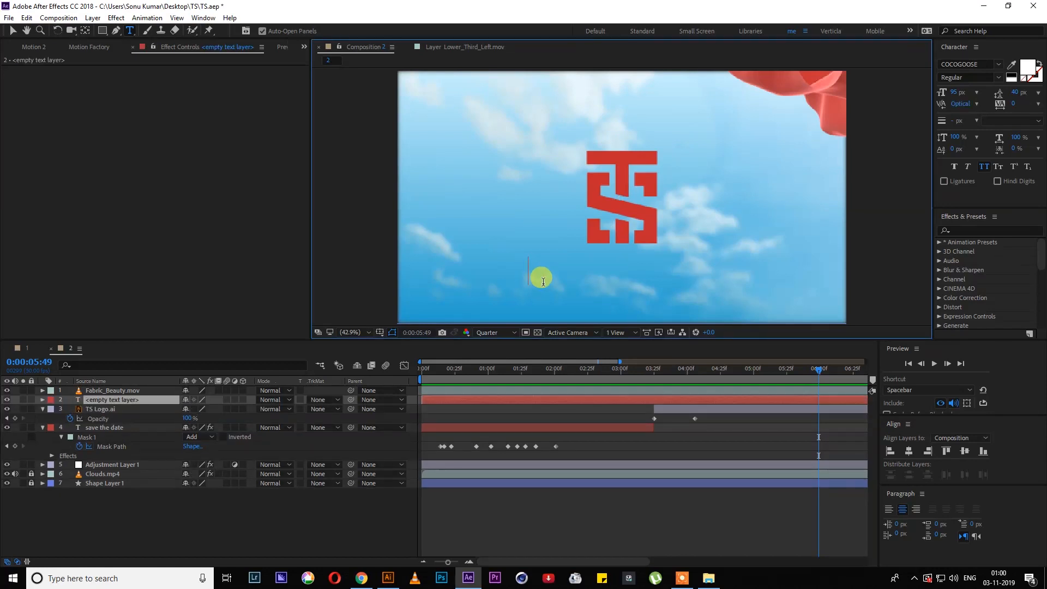
type("RUN WEDS")
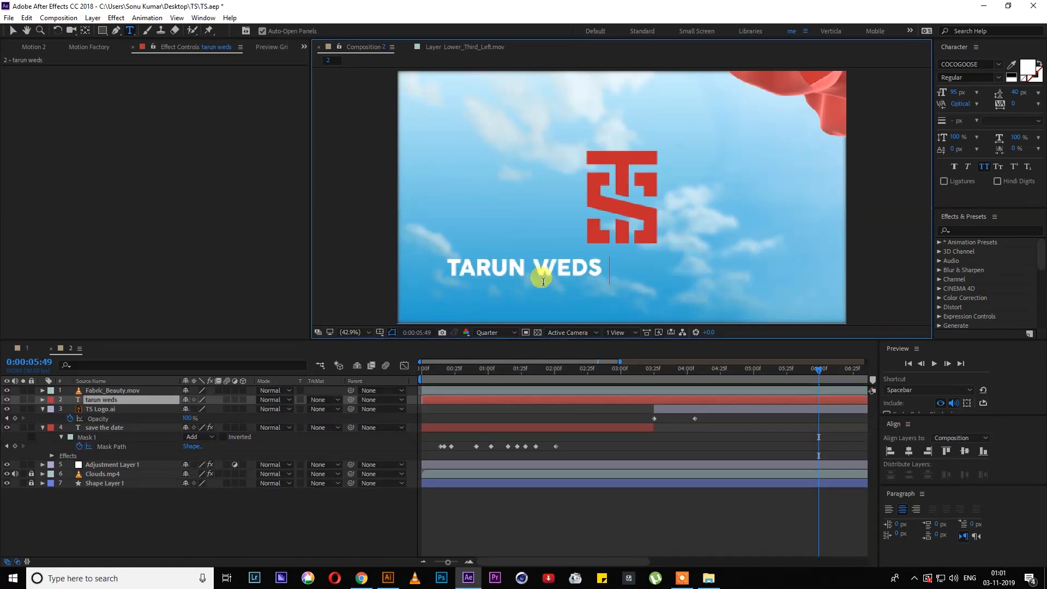
left_click(653, 504)
left_click(601, 263)
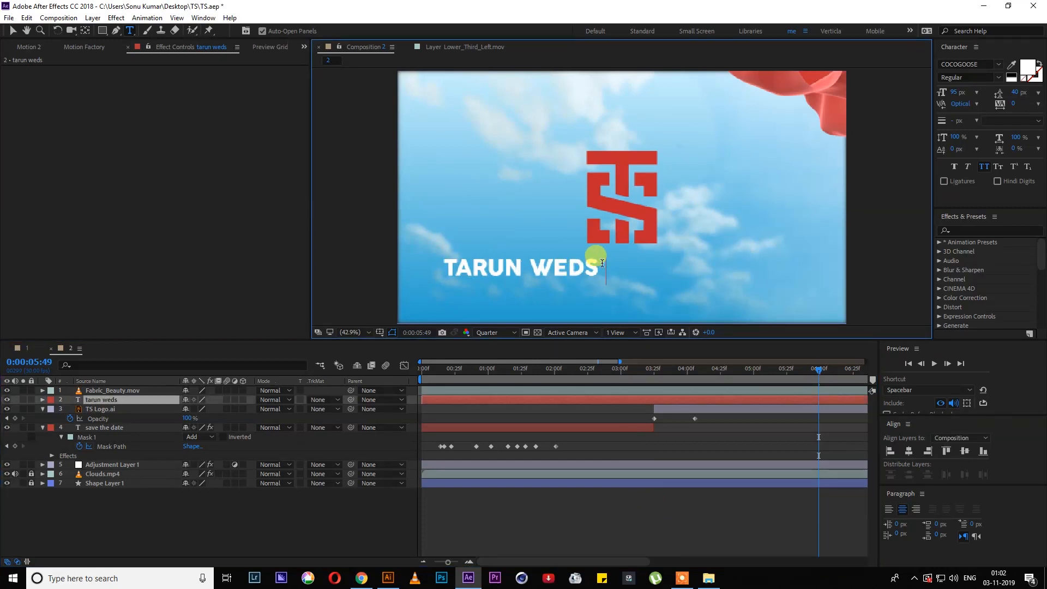
type("sandhya")
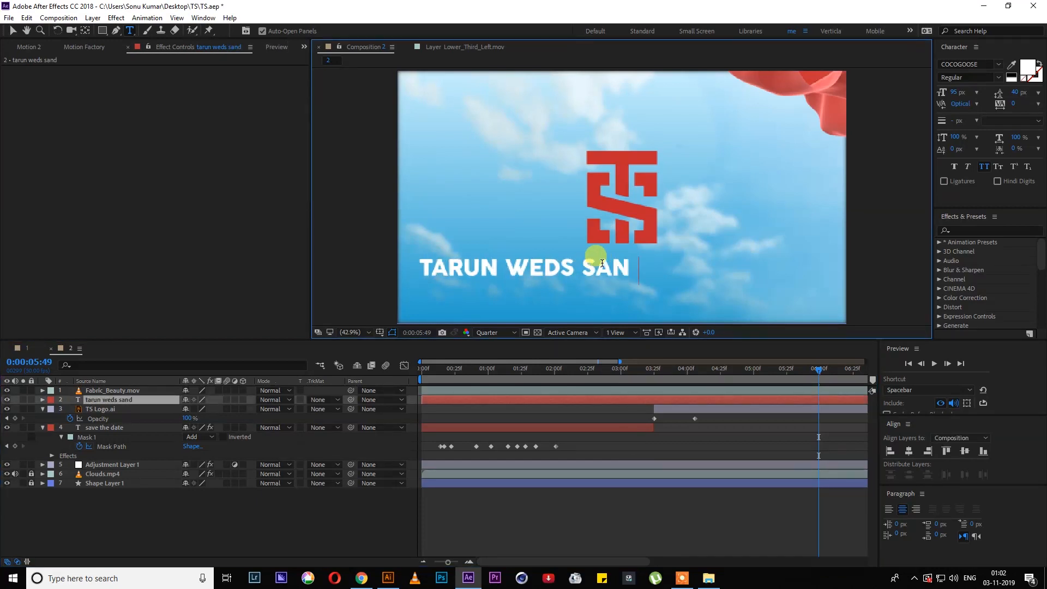
left_click(12, 30)
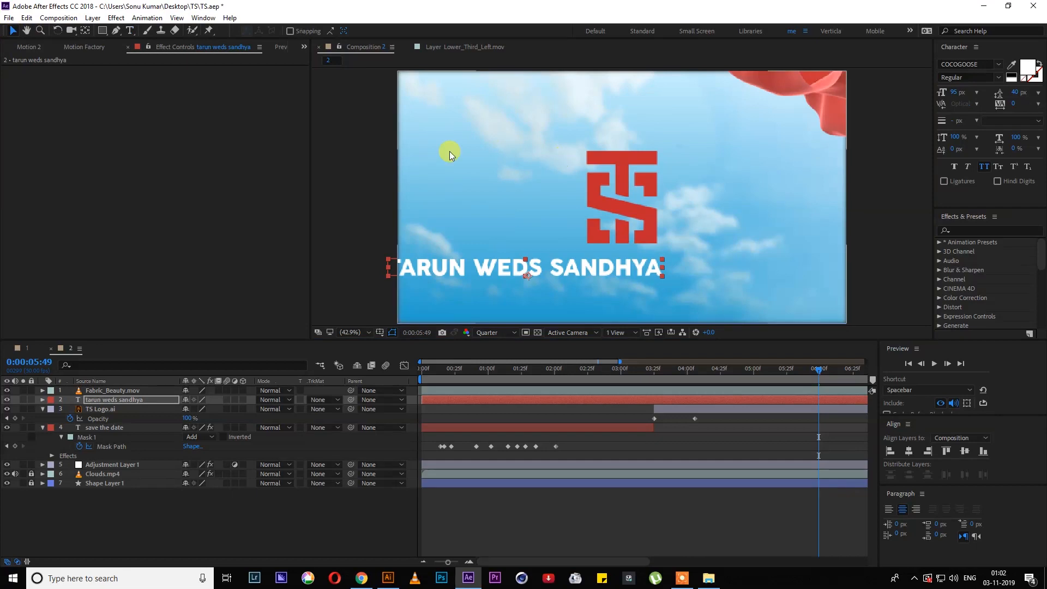
left_click(23, 48)
left_click(8, 48)
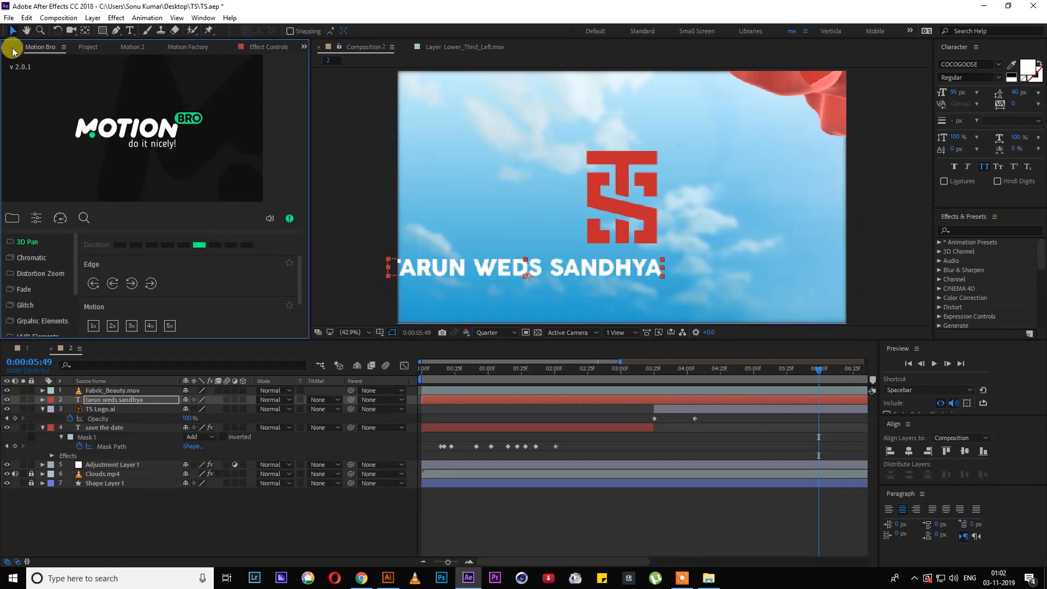
left_click(908, 451)
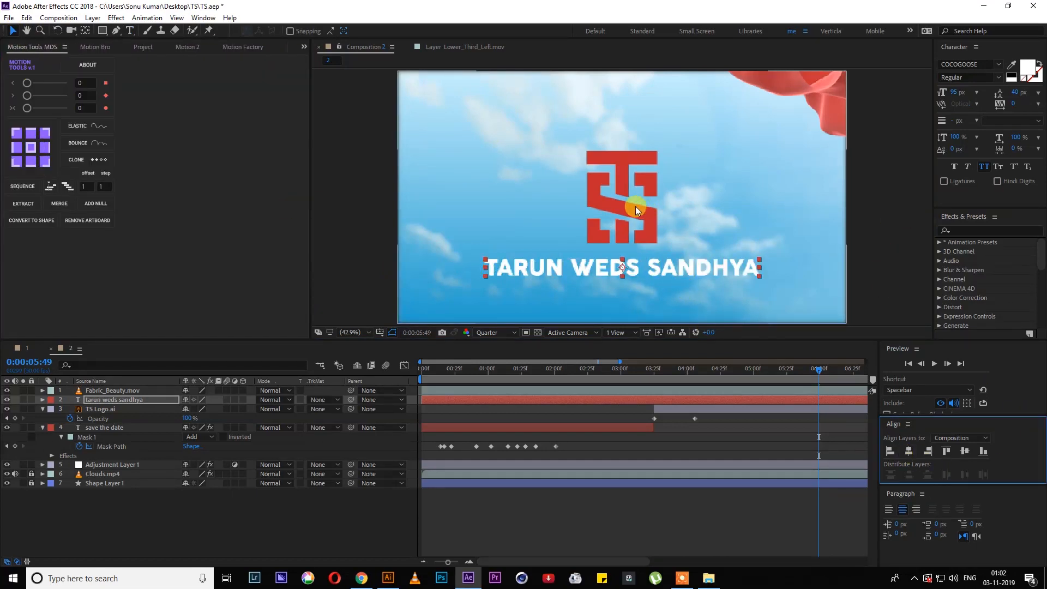
Trim the start of the couple's names text layer to 0:00:03:25 and preview its appearance behind the fabric.
left_click(655, 378)
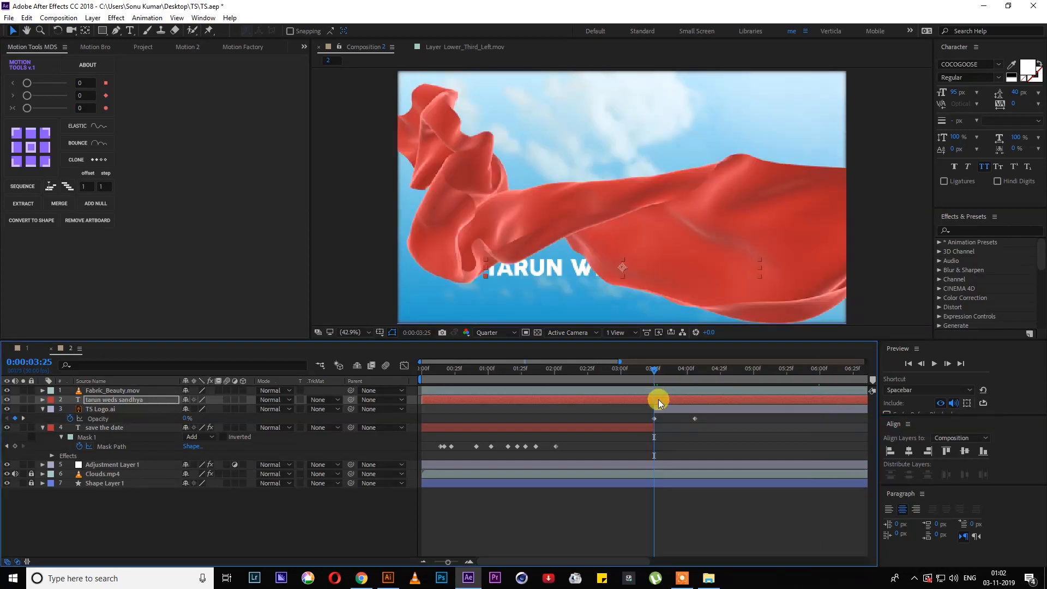
key("alt+bracketleft")
key("space")
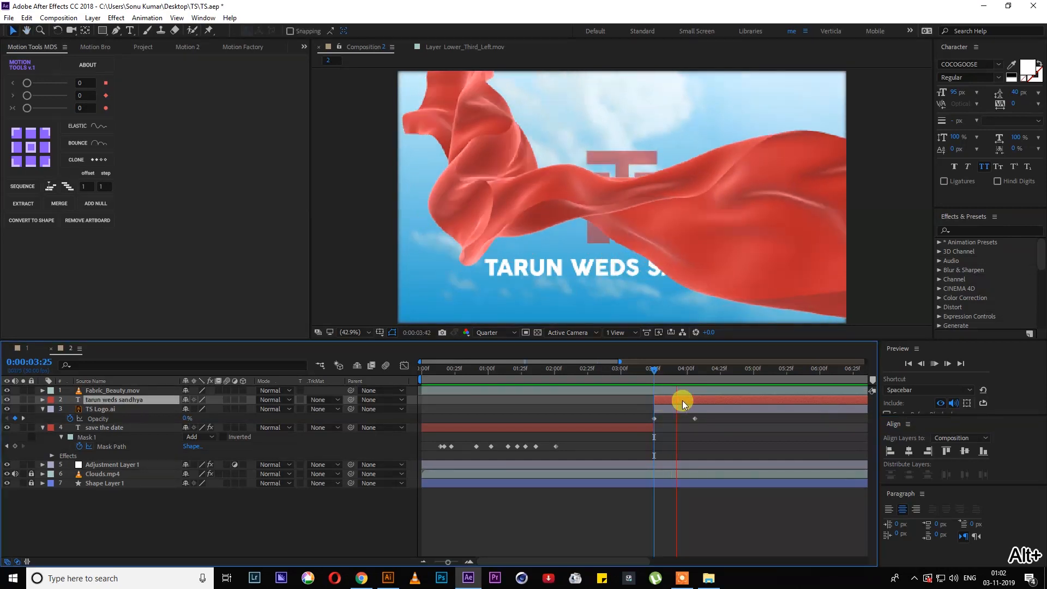
key("space")
Keyframe the names layer's opacity from 0% at 0:00:03:25 to 100% in line with the logo's second keyframe, and preview the fade-in.
key("t")
left_click(70, 409)
left_click_drag(655, 409, 695, 410)
left_click_drag(189, 410, 33, 403)
key("space")
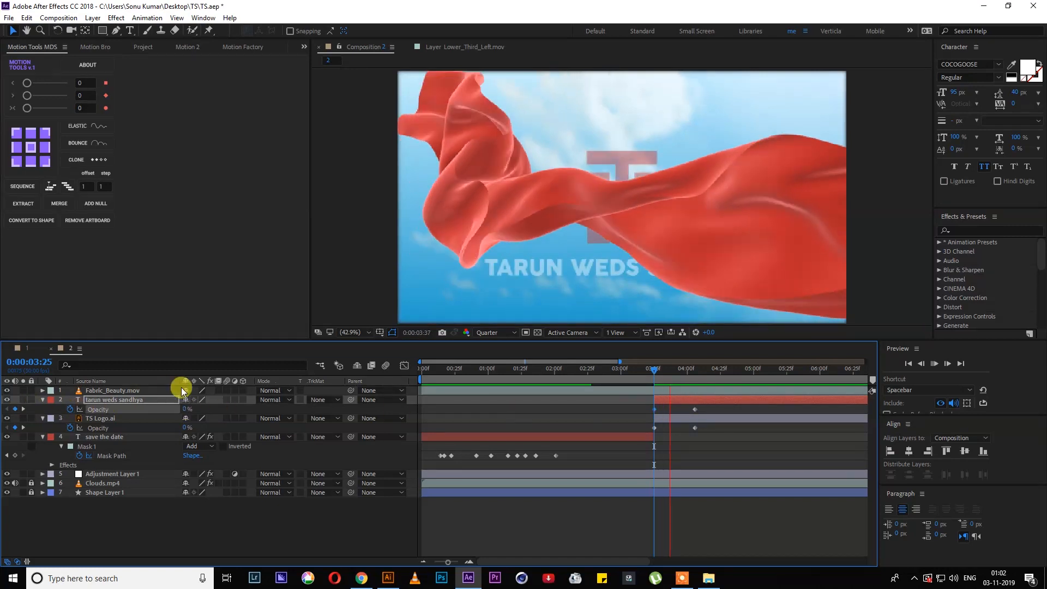
Apply a Gradient Overlay layer style to the TS Logo.ai layer.
left_click(699, 419)
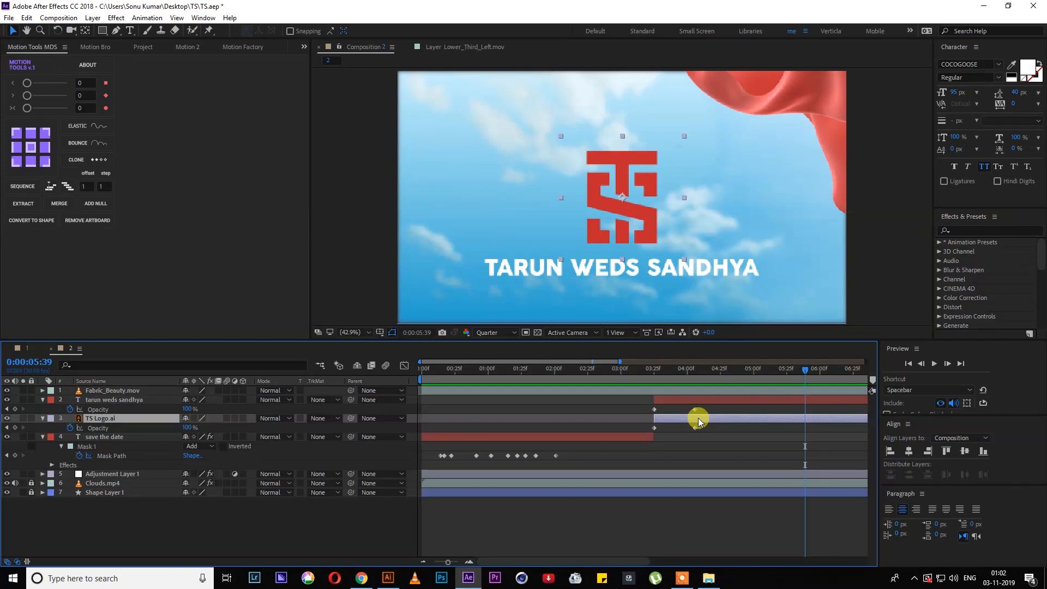
key("ctrl+space")
left_click(716, 439)
left_click(717, 419)
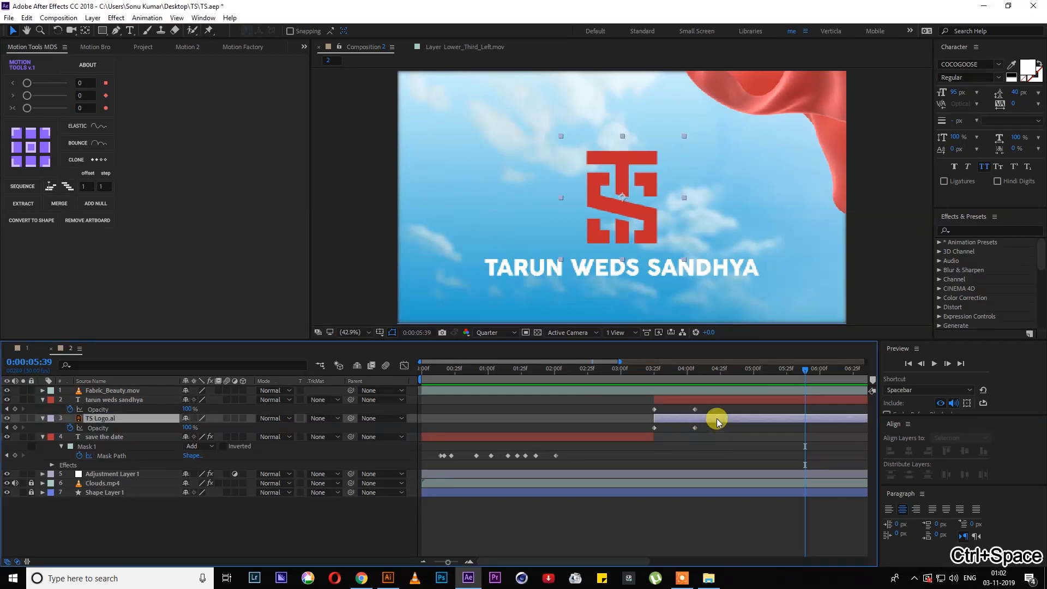
right_click(717, 418)
mouse_move(804, 187)
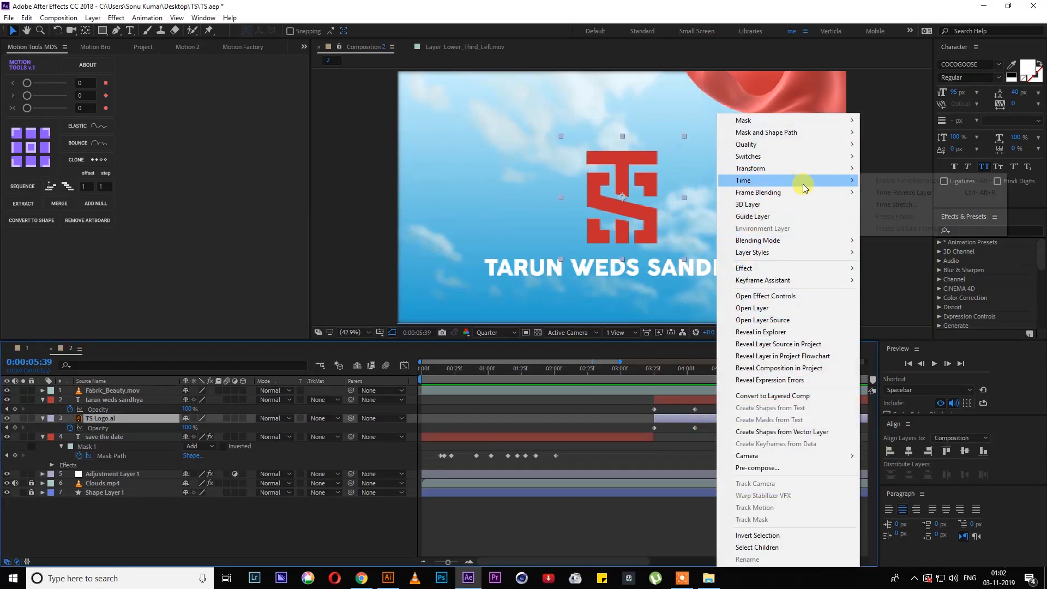
mouse_move(814, 257)
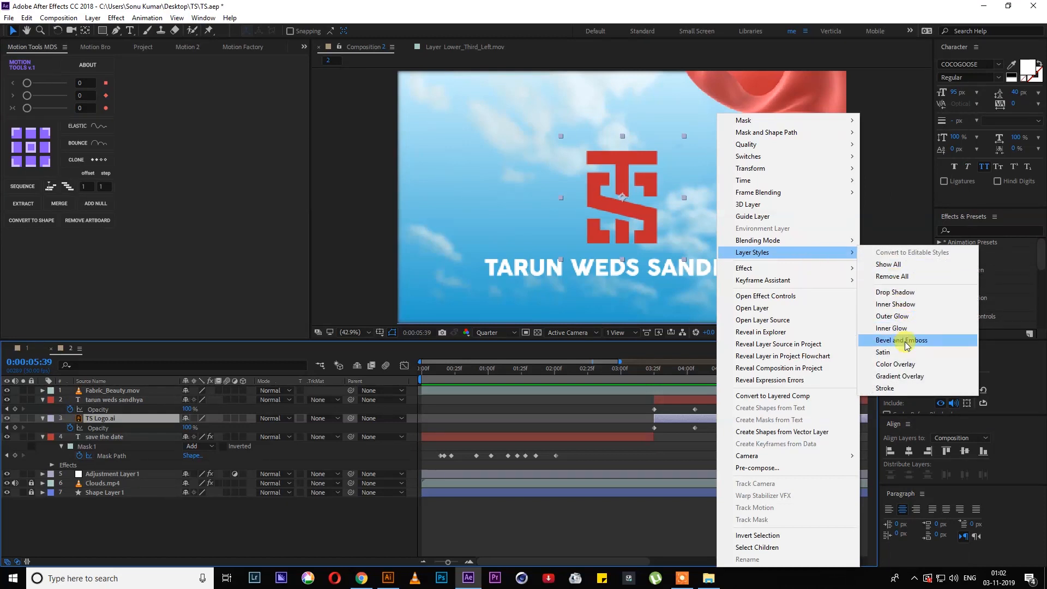
left_click(891, 377)
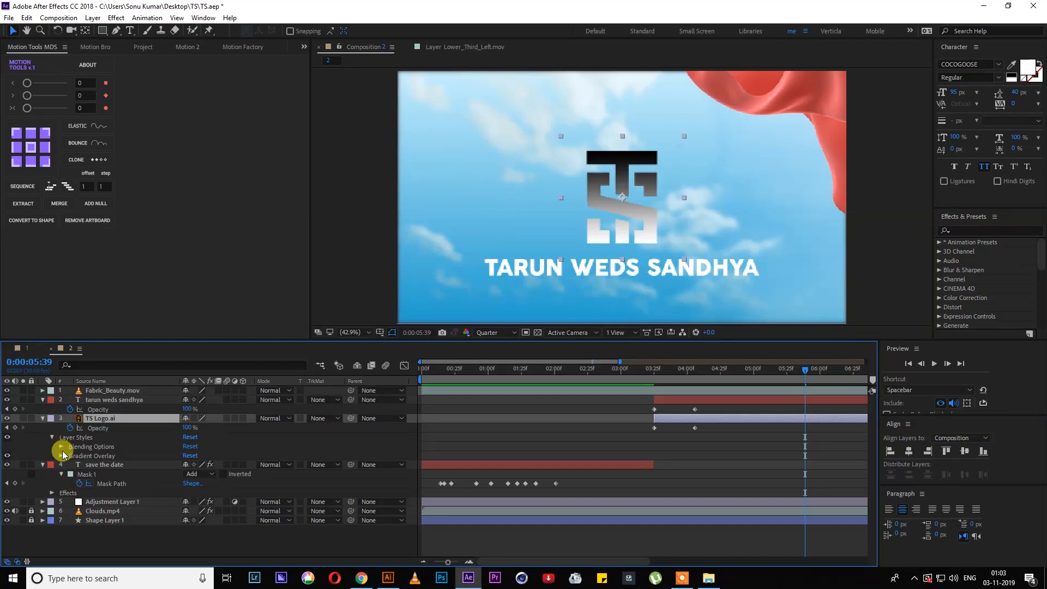
Recolour the logo's gradient with dark red 9A0909 at the start, a light red stop at about 51%, and dark red 820707 at the end.
left_click(61, 456)
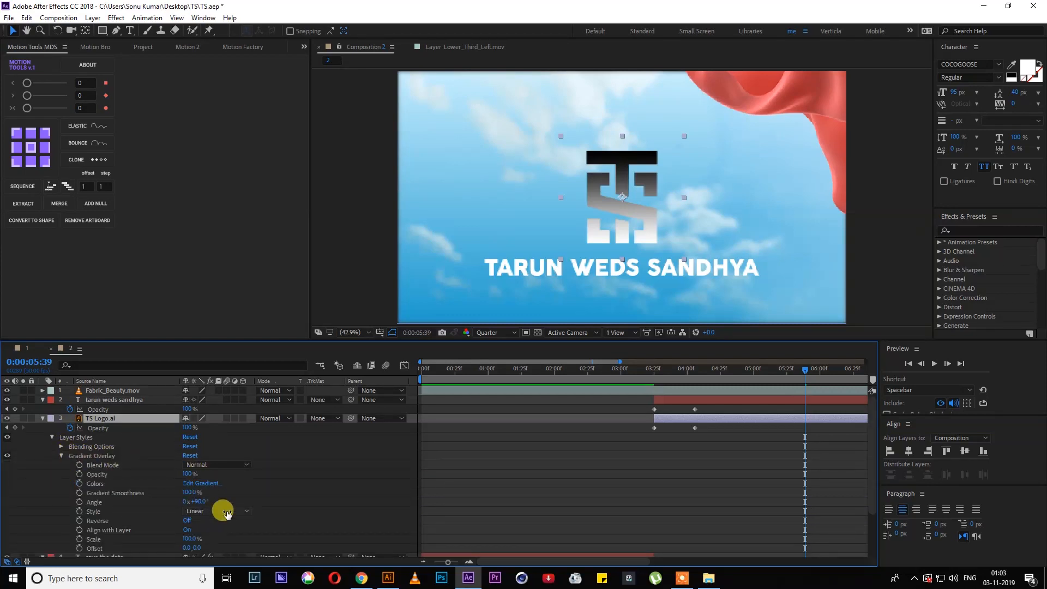
left_click(209, 484)
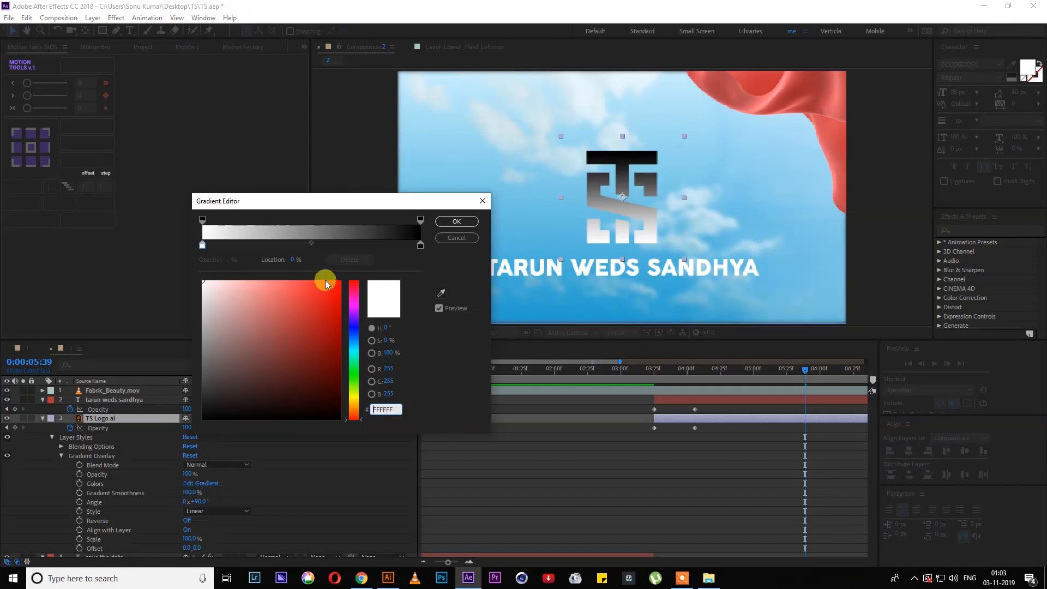
mouse_move(315, 246)
left_mouse_down()
mouse_move(306, 248)
mouse_move(314, 245)
left_mouse_up()
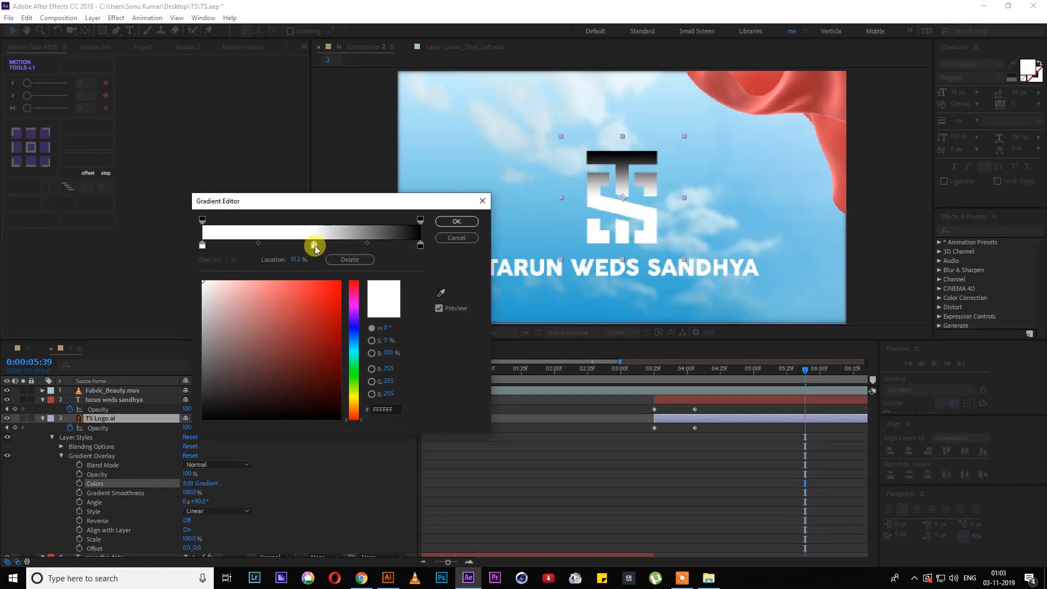
left_click(420, 245)
left_click_drag(288, 340, 333, 348)
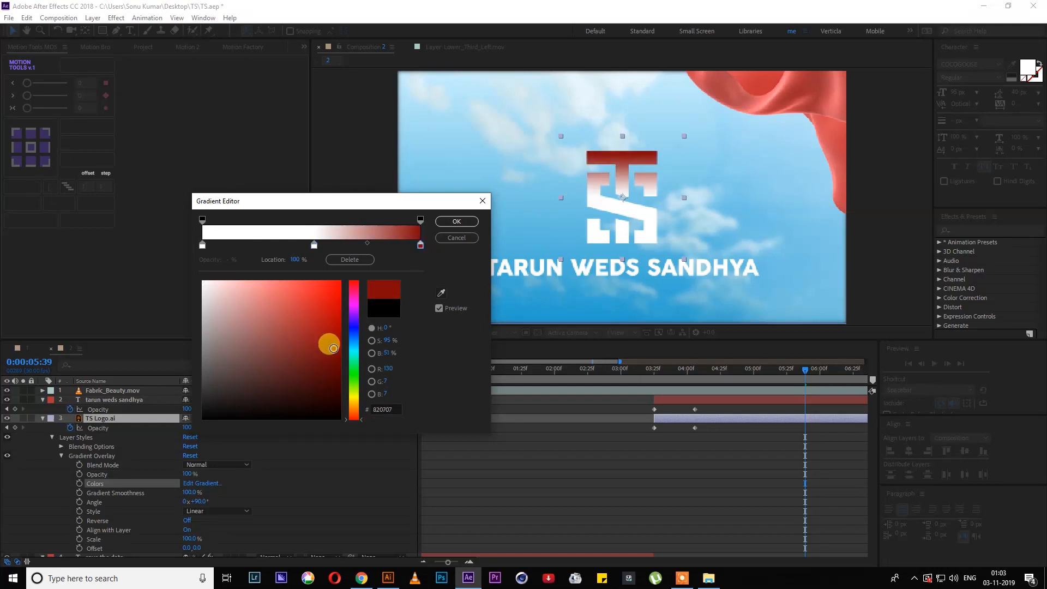
left_click(314, 245)
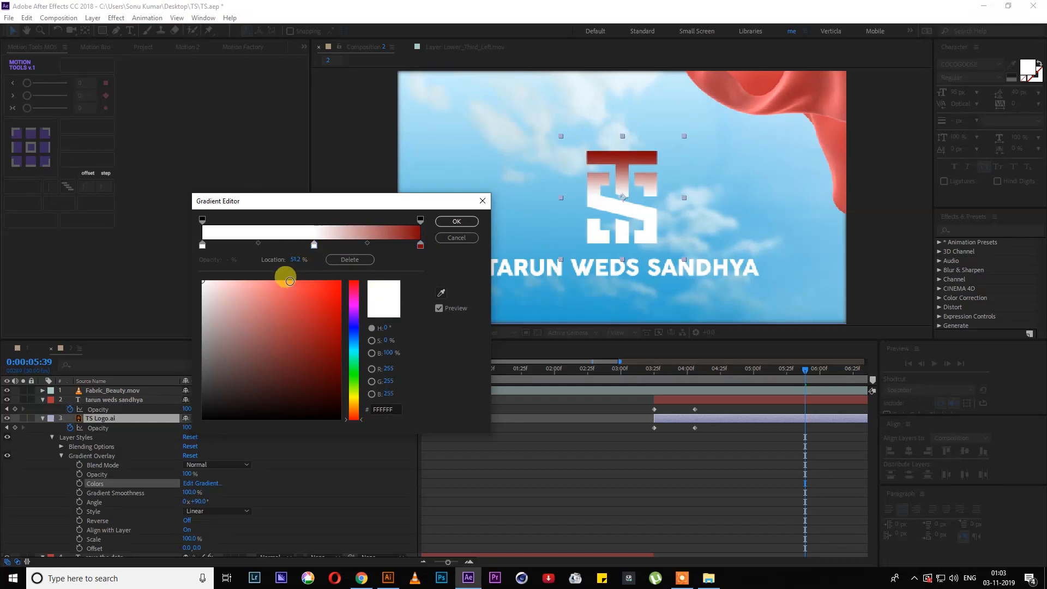
left_click(283, 281)
left_click(203, 245)
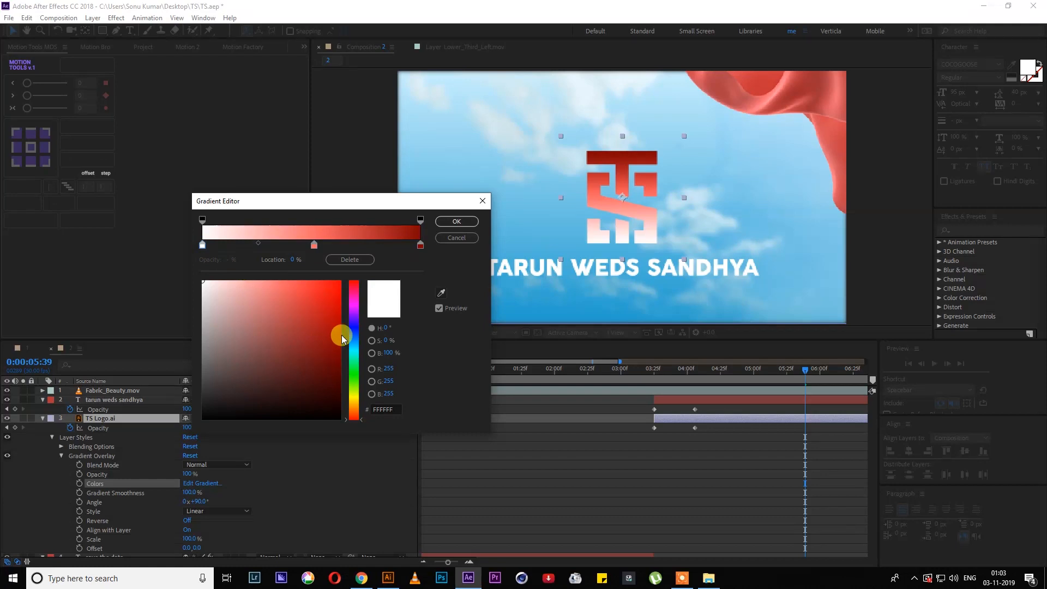
left_click(332, 335)
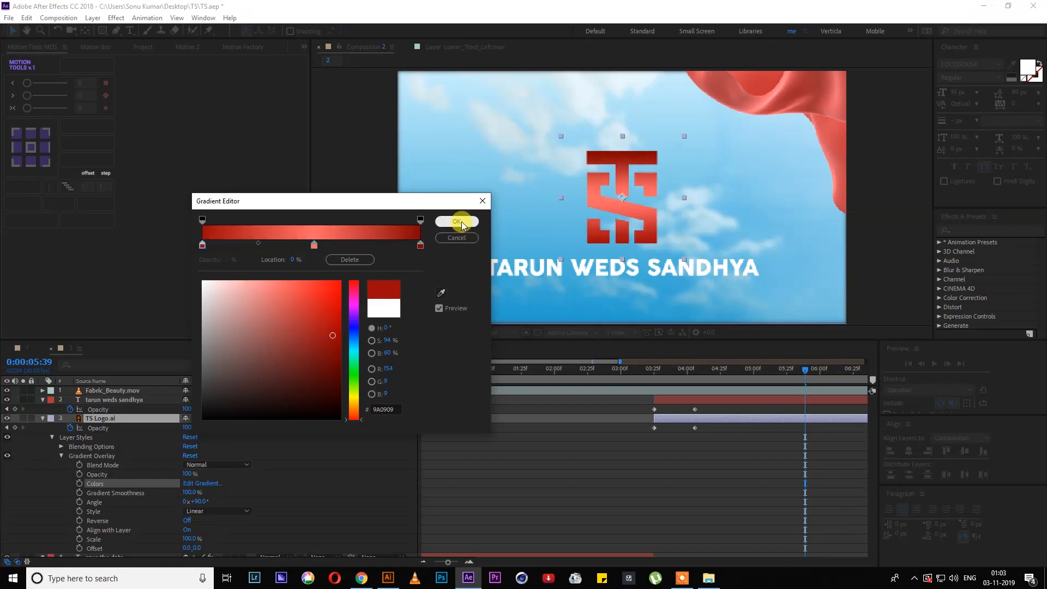
left_click(457, 221)
Set the logo's gradient overlay angle to 180° and scale to 126%, and collapse the expanded layer properties.
left_click_drag(195, 503, 235, 499)
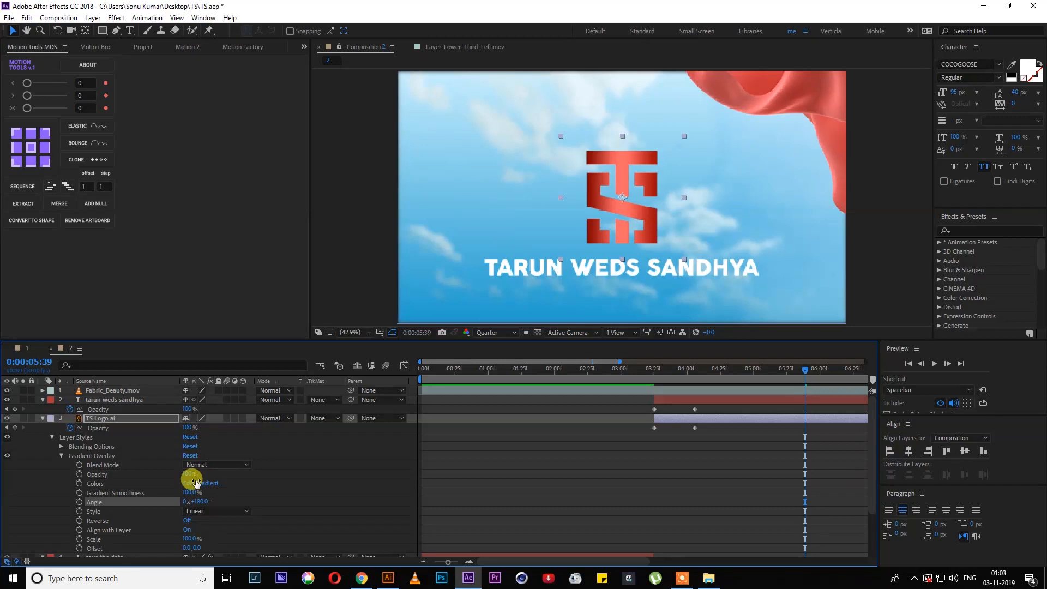
mouse_move(195, 539)
left_mouse_down()
mouse_move(171, 540)
mouse_move(208, 539)
left_mouse_up()
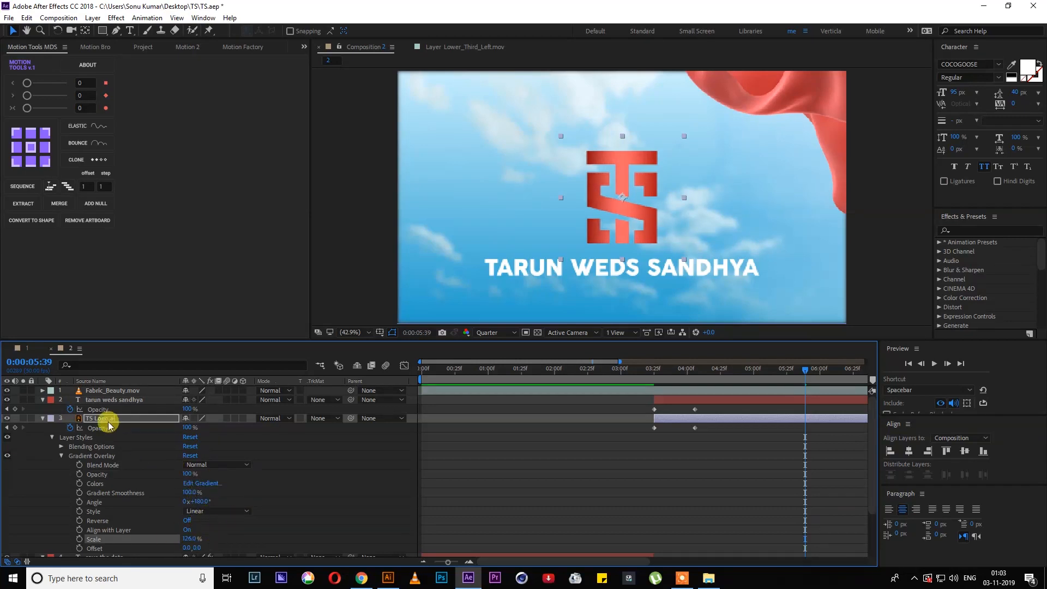
left_click(42, 419)
left_click(43, 400)
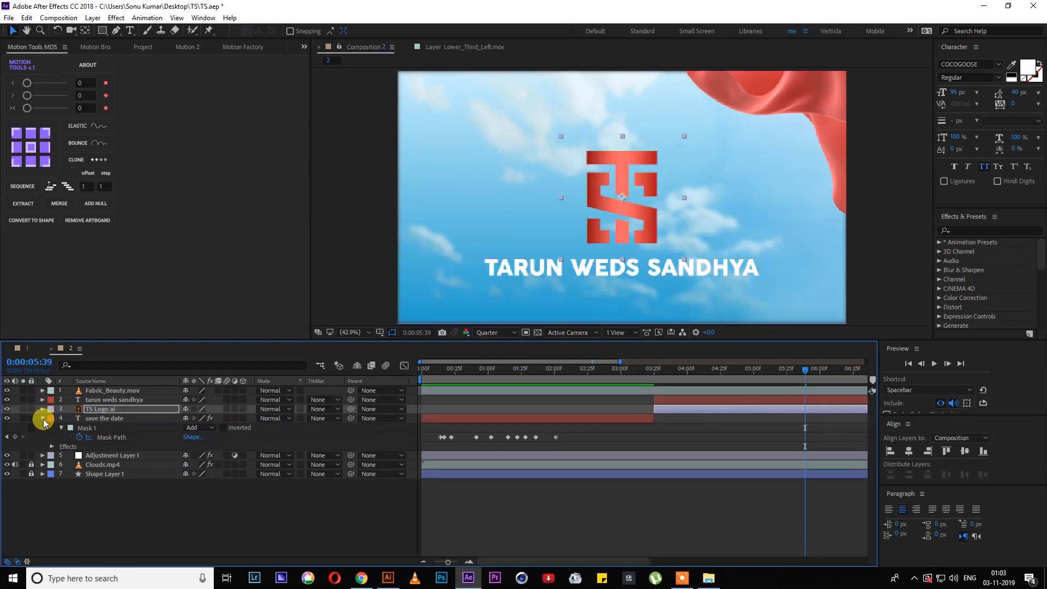
left_click(43, 418)
Add the date text 28.11.2019 beneath the couple's names at 0:00:05:48.
left_click_drag(449, 367, 818, 377)
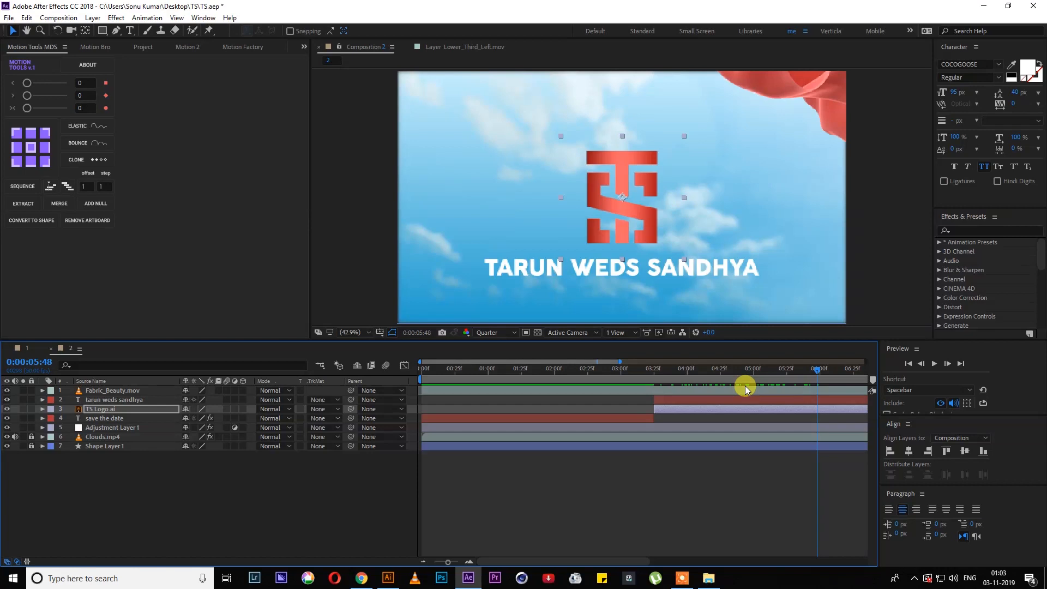
left_click(131, 31)
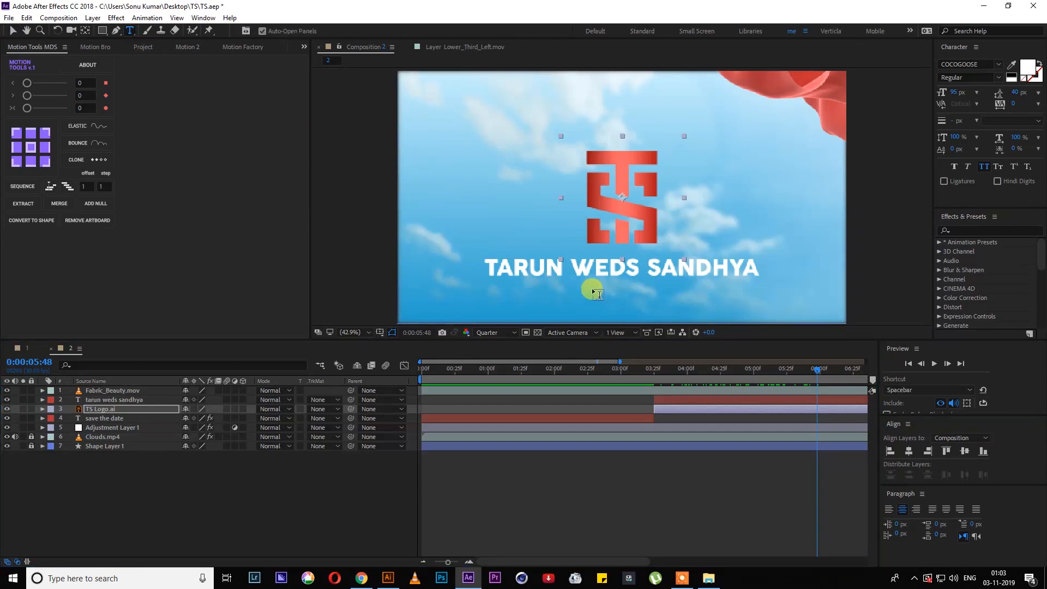
left_click(598, 295)
type("28.11")
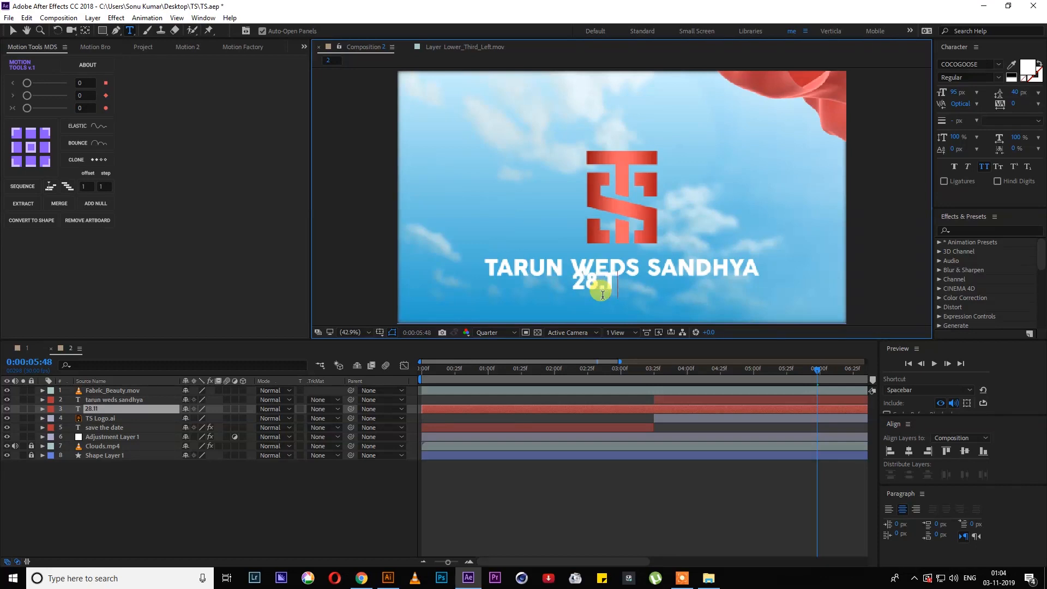
type(".2019")
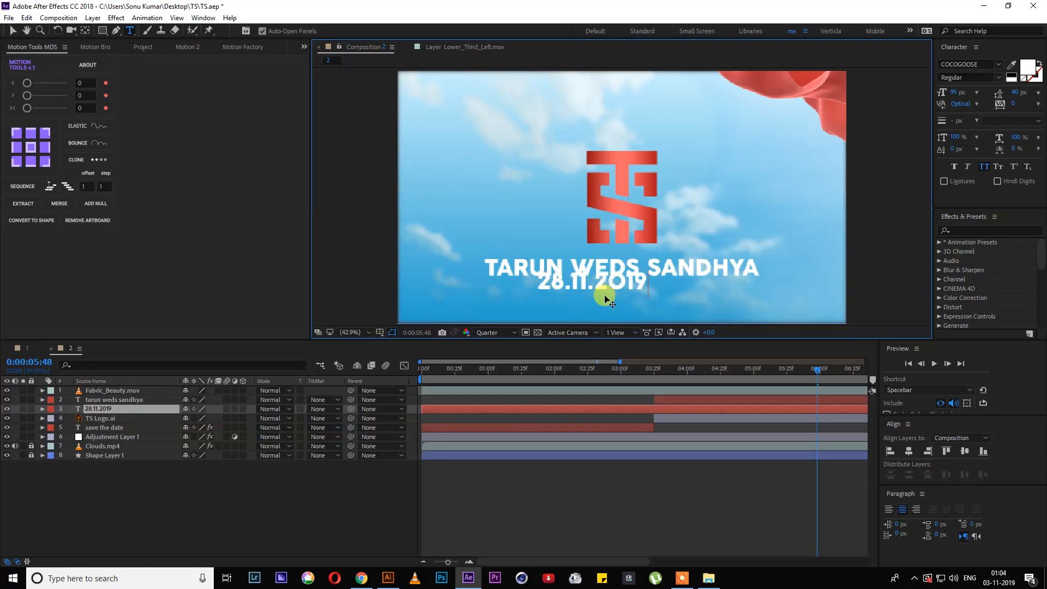
Turn off All Caps for the 28.11.2019 text and move it down to sit just below the names line.
key("ctrl+a")
left_click(998, 77)
left_click(998, 77)
left_click(986, 167)
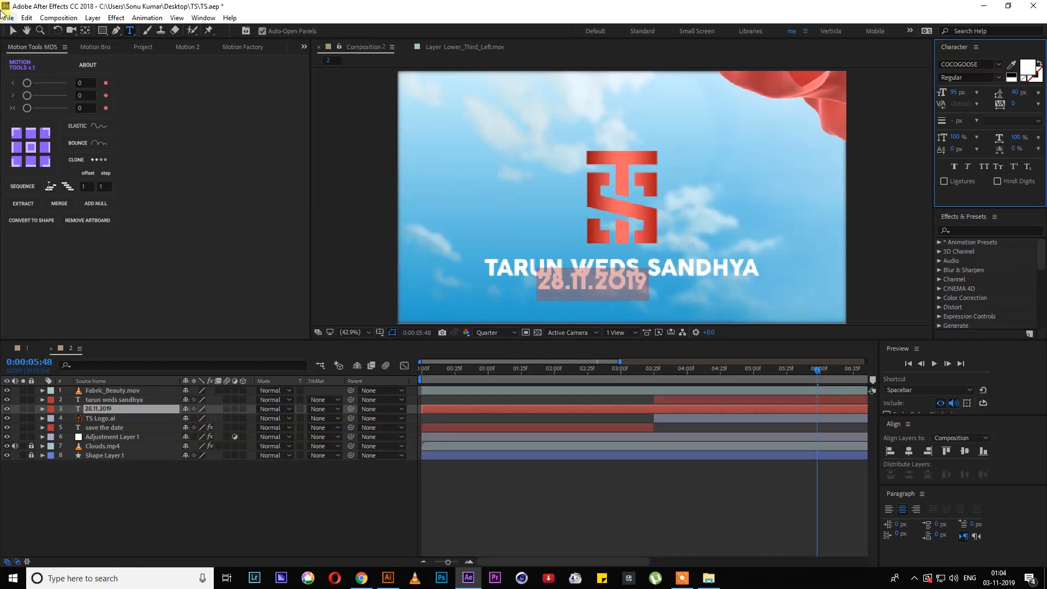
left_click(12, 31)
left_click(646, 299)
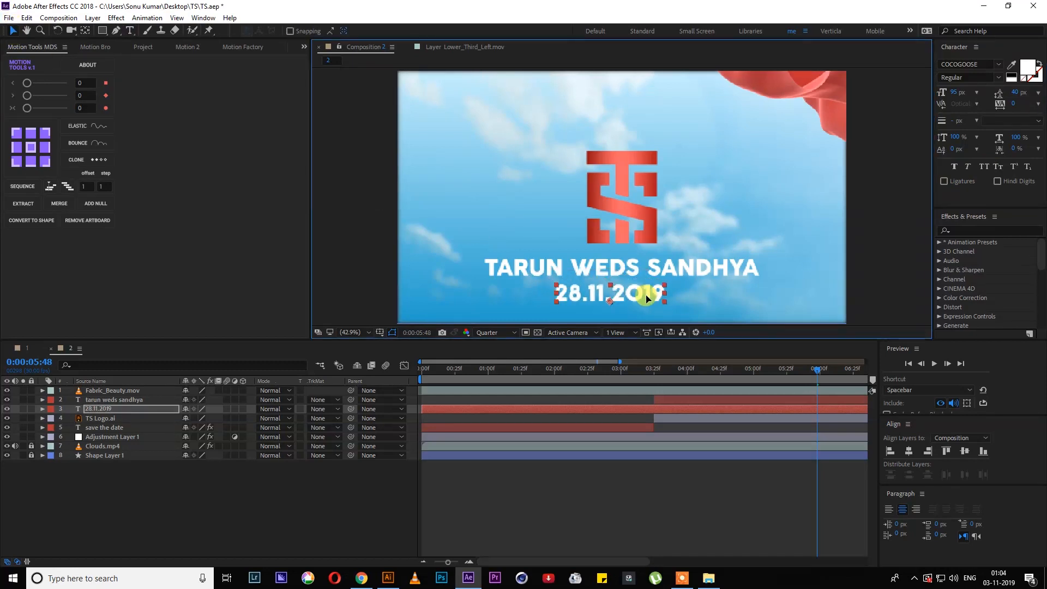
Set the 28.11.2019 text's font size to 80 px and centre its anchor point.
left_click(31, 147)
left_click(955, 92)
type("50")
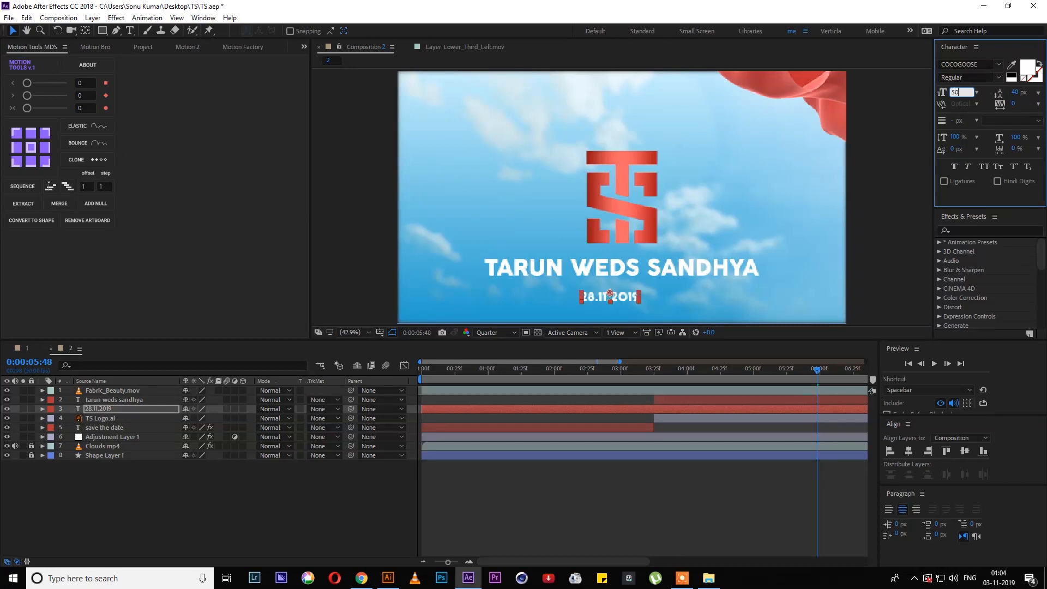
left_click(962, 92)
type("80")
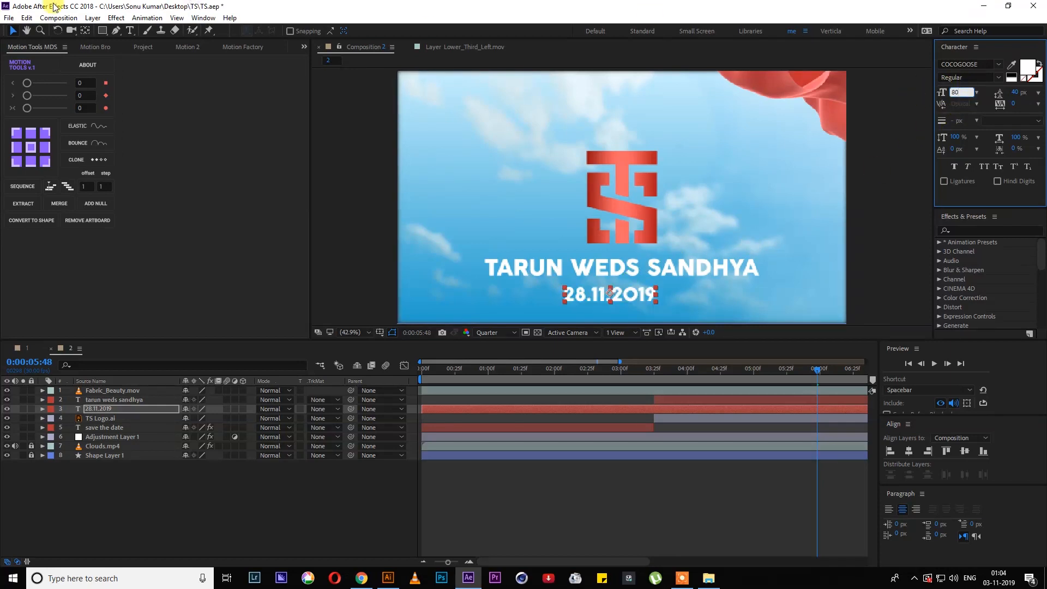
left_click(28, 149)
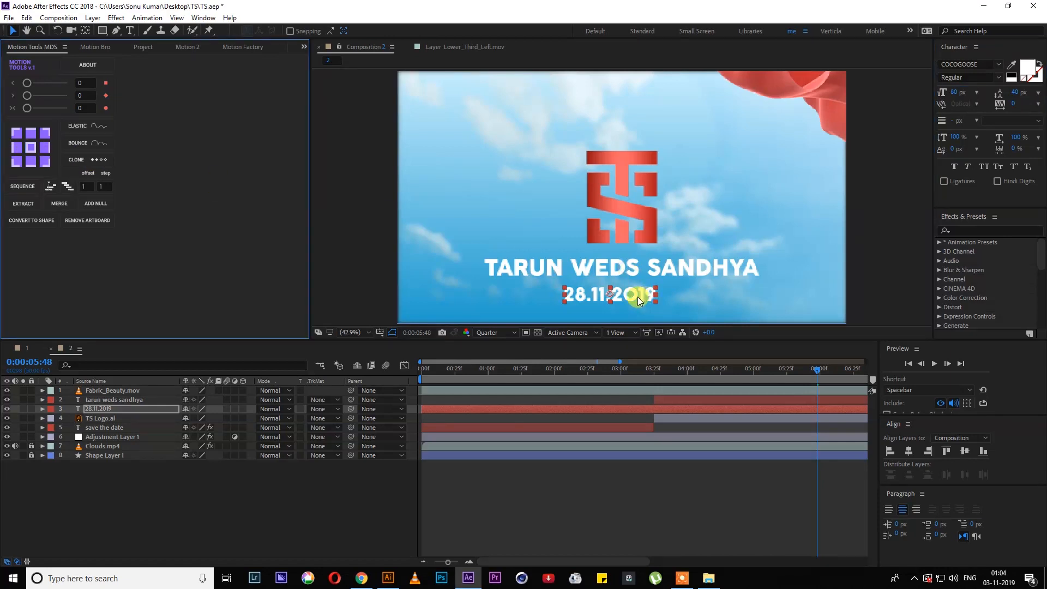
Centre the date text horizontally in the composition and nudge it to sit just beneath the couple's names.
left_click_drag(640, 300, 658, 294)
left_click(909, 451)
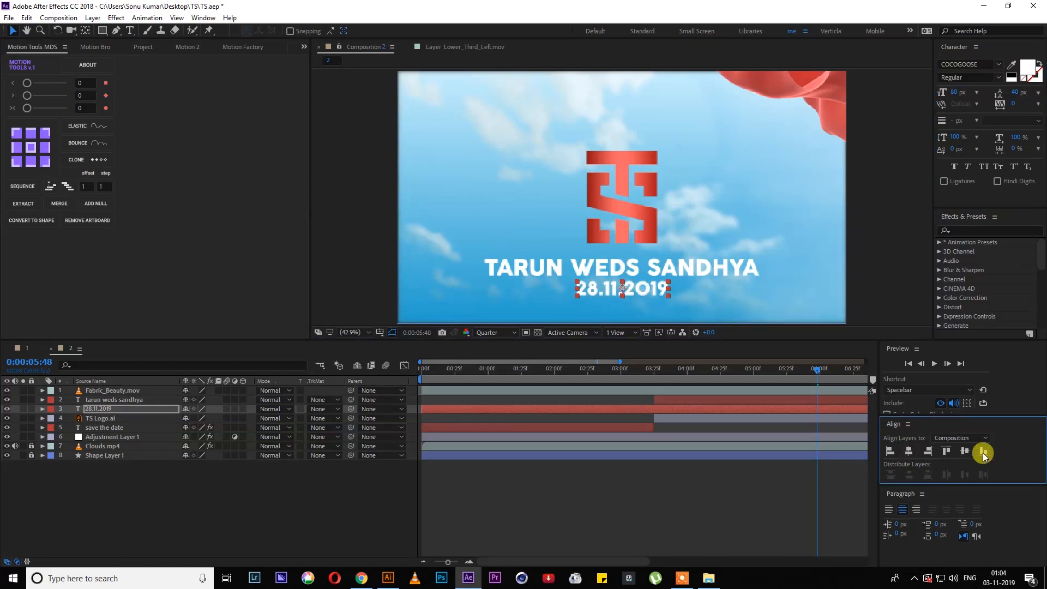
key("Down")
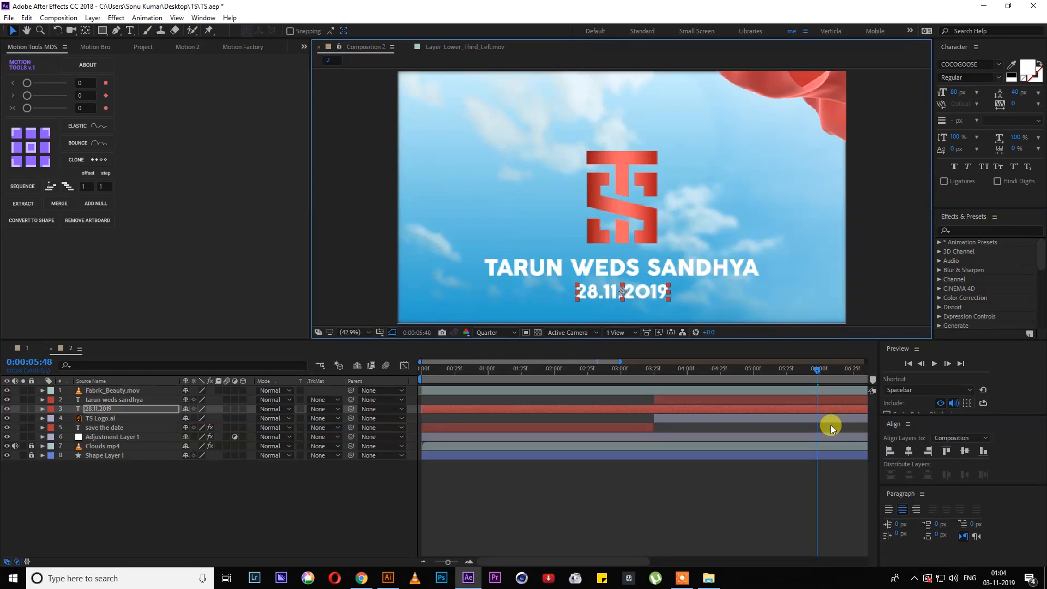
Move the TS logo, the couple's names and the date up together so the group sits nearer the frame's middle.
left_click(642, 370)
left_click(693, 368)
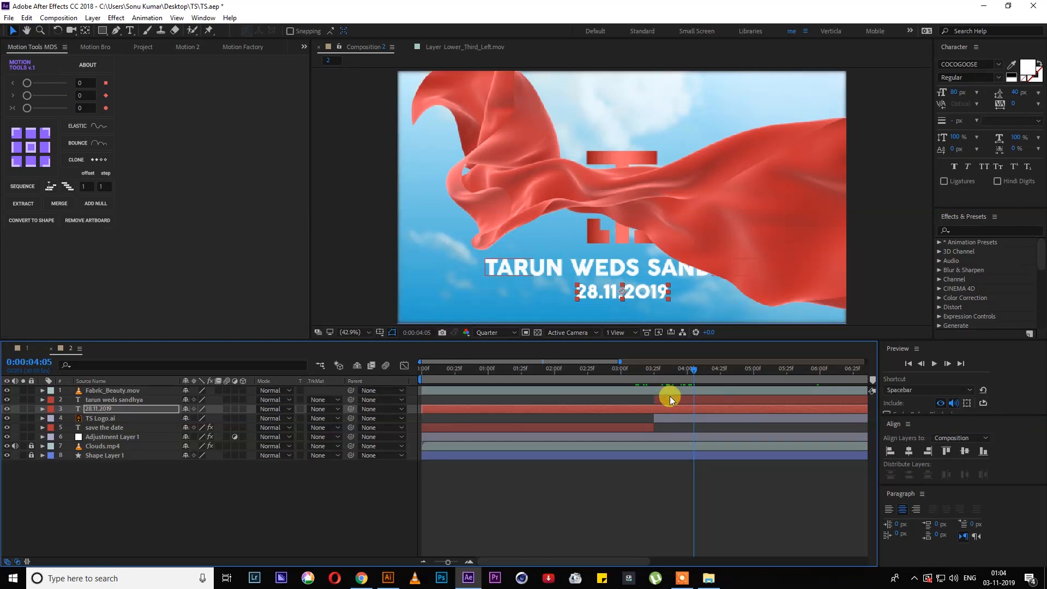
left_click(693, 419)
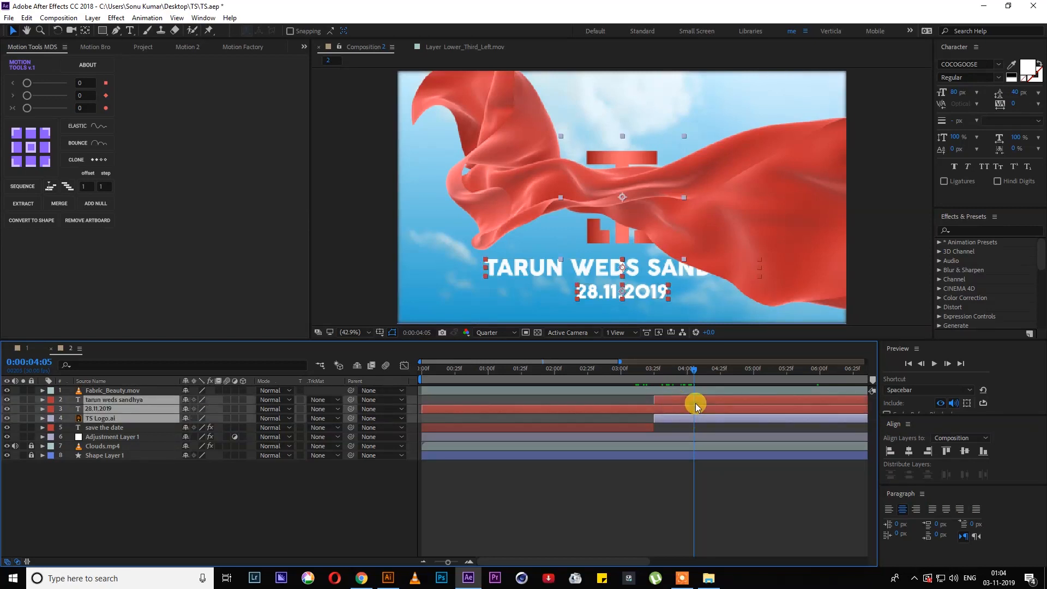
left_click(695, 403, "shift")
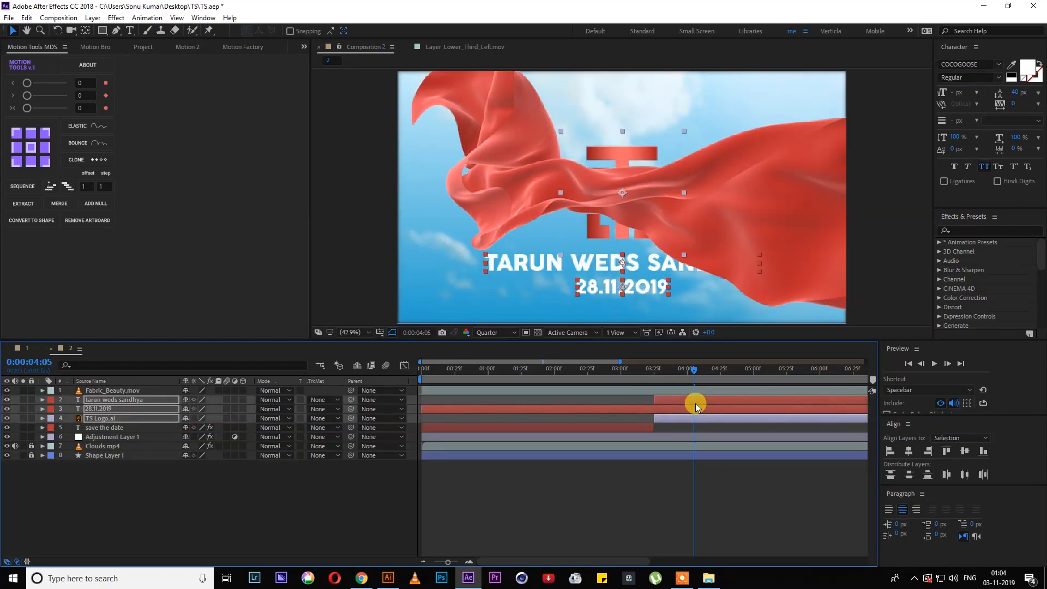
key("shift+Up")
key("shift+Up")
key("shift+Up")
key("shift+Up")
key("shift+Up")
key("shift+Up")
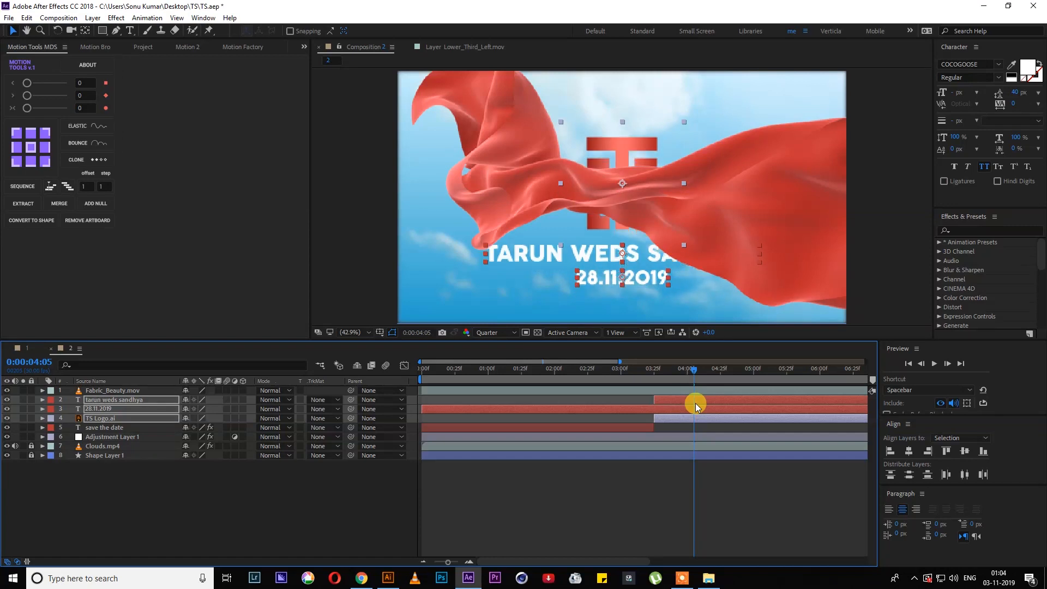
key("shift+Up")
key("shift+Up")
key("shift+Up")
key("shift+Up")
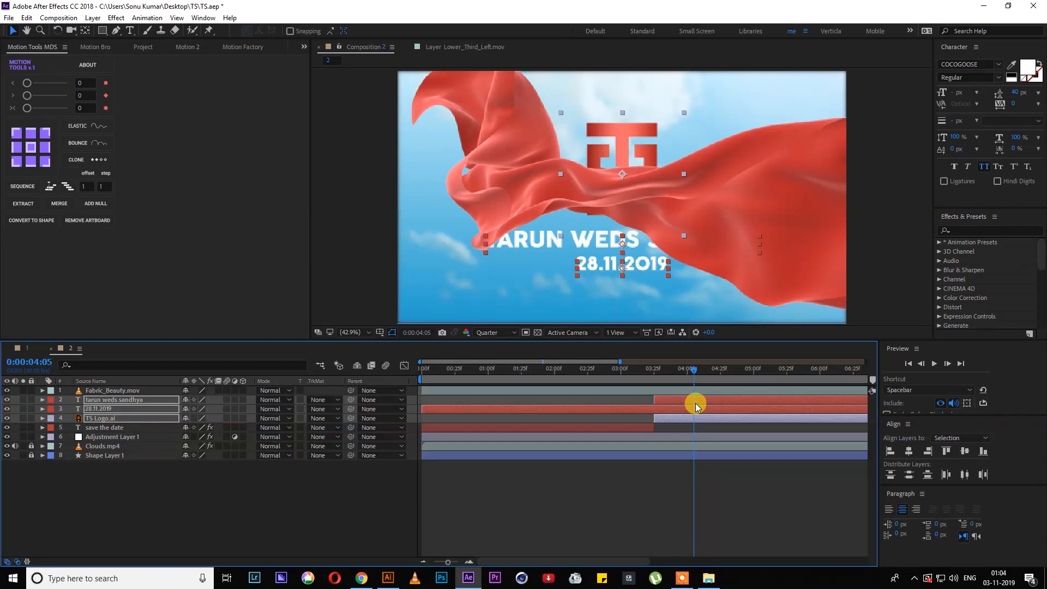
key("shift+Down")
key("shift+Down")
left_click(669, 489)
Trim the start of the 28.11.2019 layer to 0:00:03:25, in line with the names and logo layers.
left_click(655, 384)
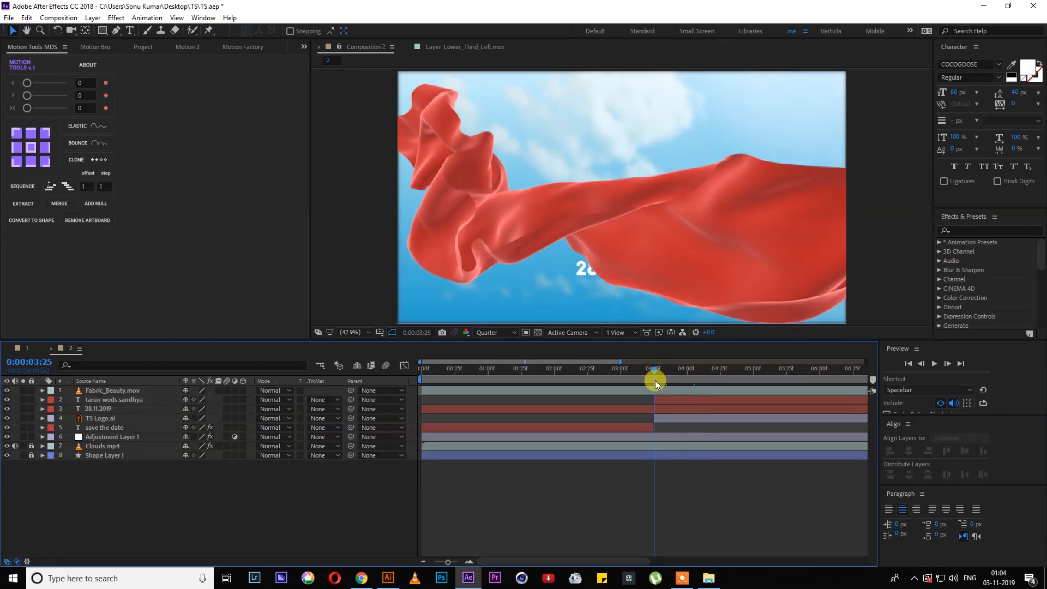
left_click(664, 412)
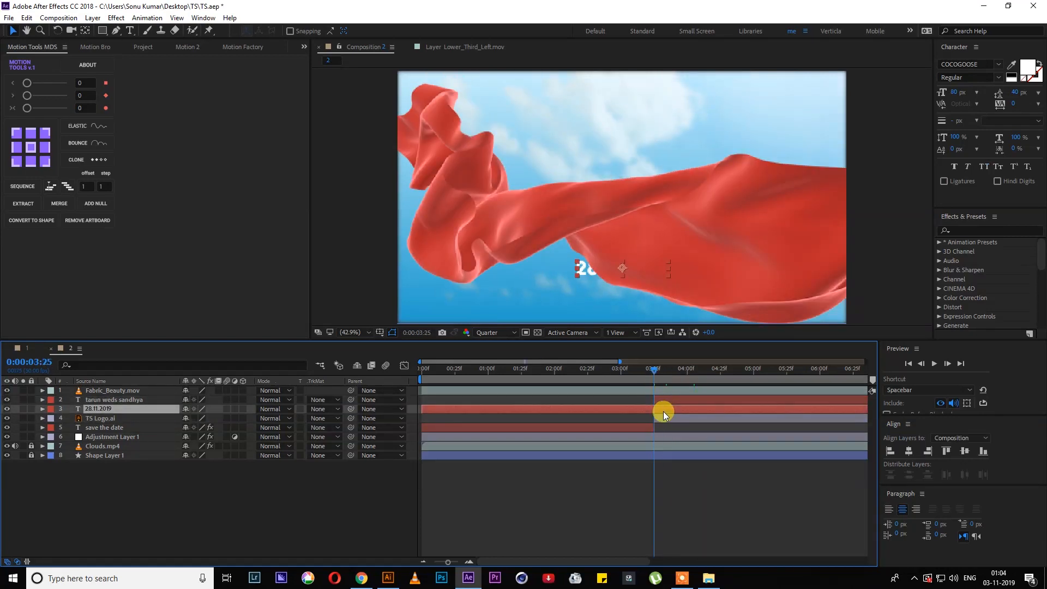
key("alt+bracketleft")
Preview the fabric transition from SAVE THE DATE to the logo, names and date.
left_click(643, 374)
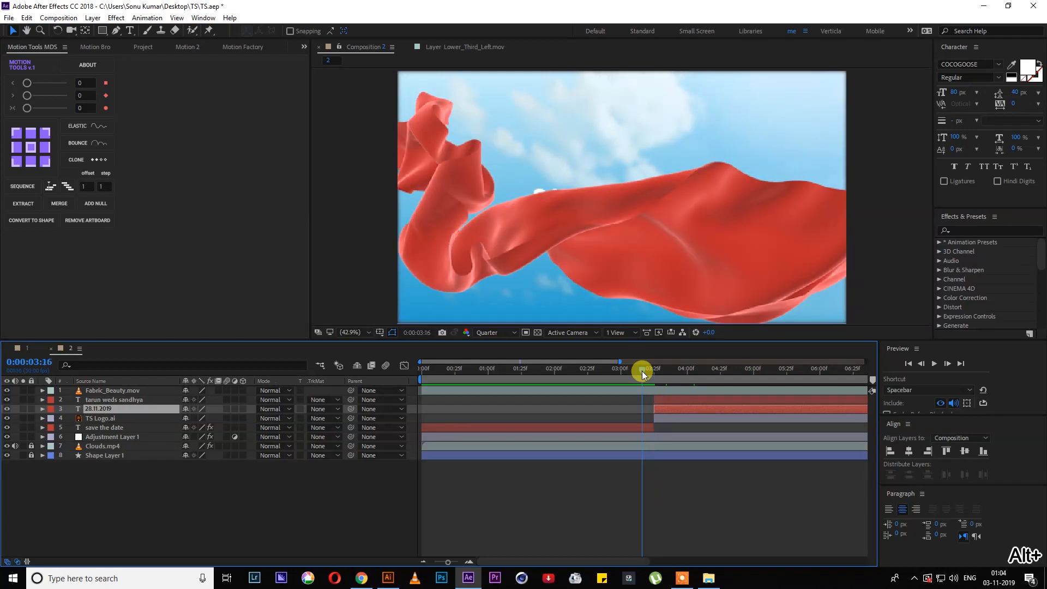
key("space")
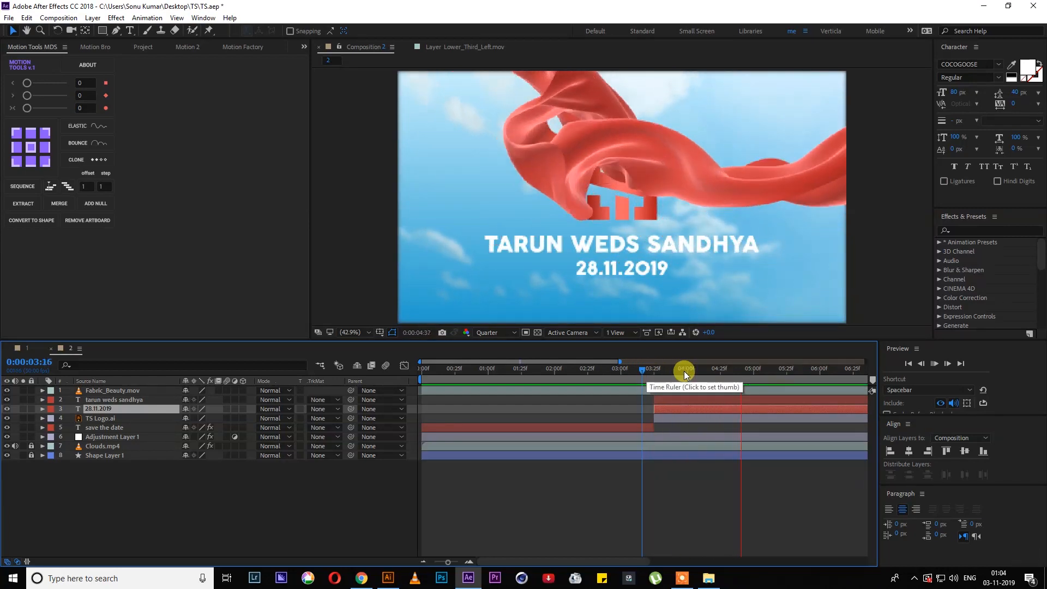
left_click(712, 248)
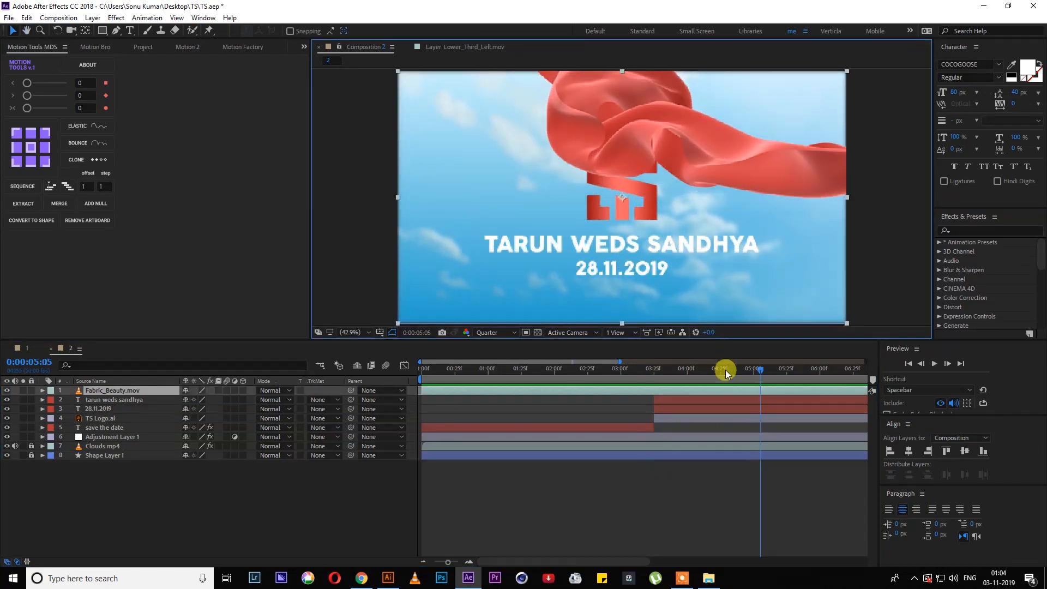
left_click_drag(731, 374, 833, 379)
left_click(425, 554)
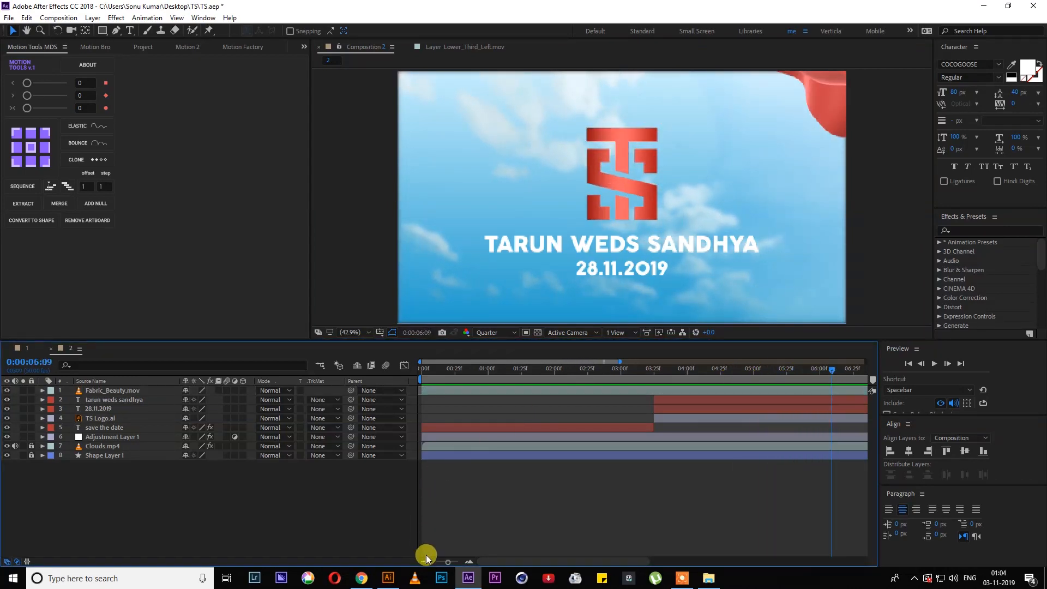
left_click(423, 562)
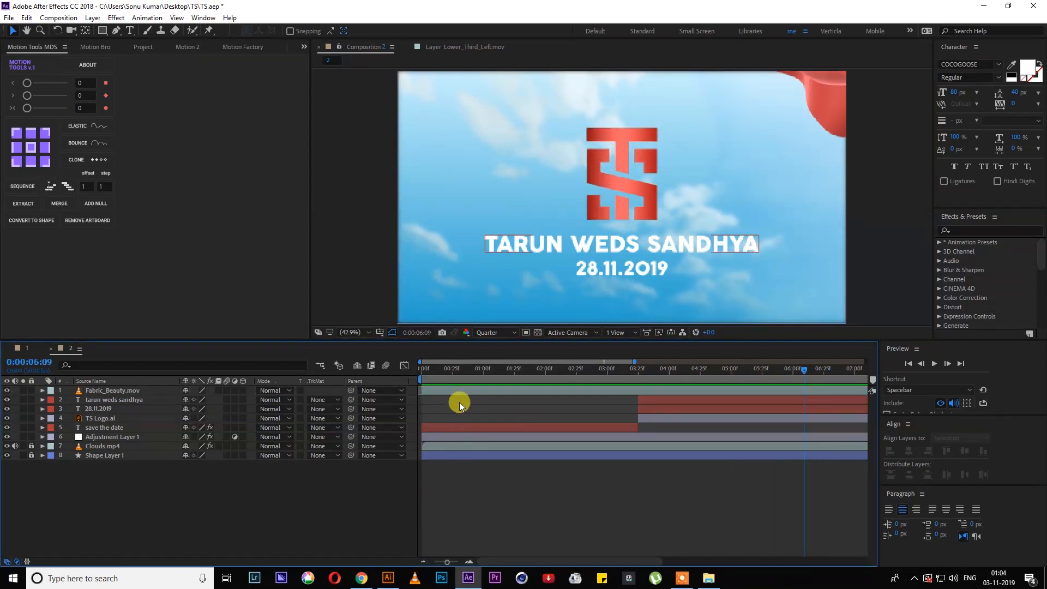
left_click(451, 380)
left_click_drag(452, 380, 768, 381)
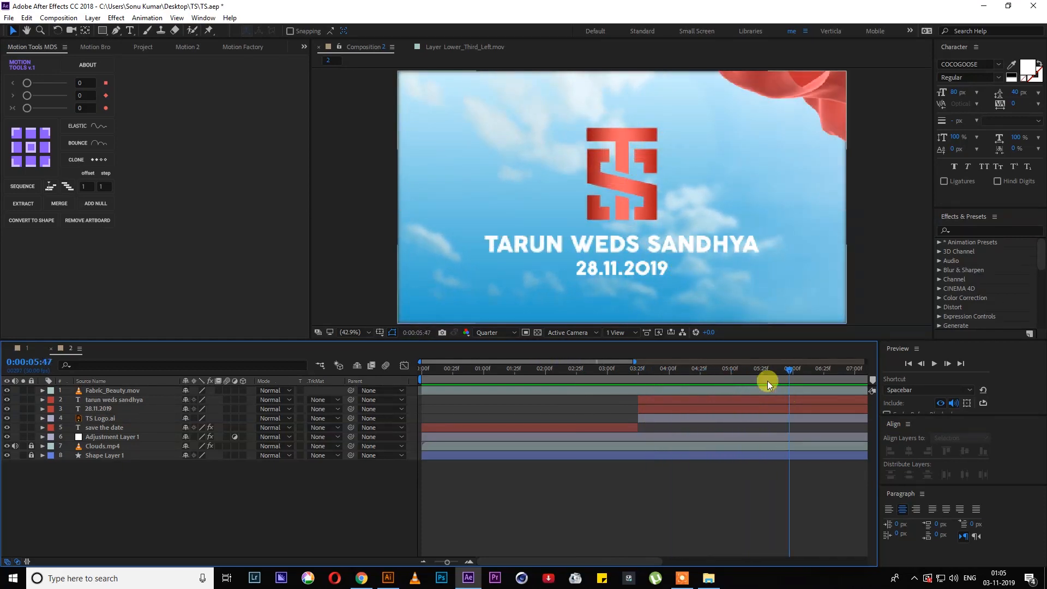
Apply a Drop Shadow effect to the couple's names text layer.
left_click(698, 398)
key("ctrl+space")
type("dr")
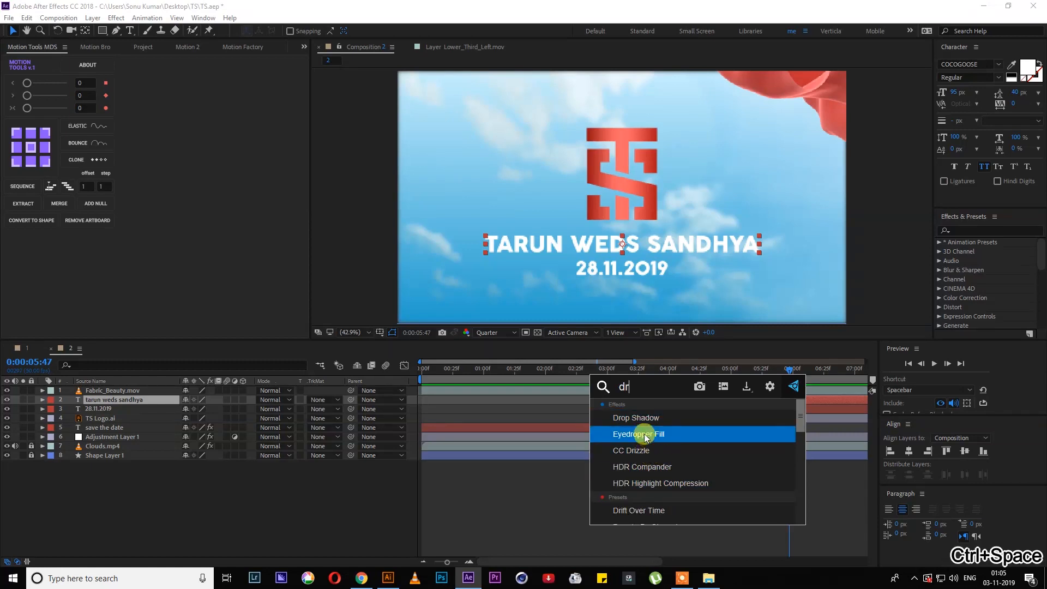
left_click(636, 419)
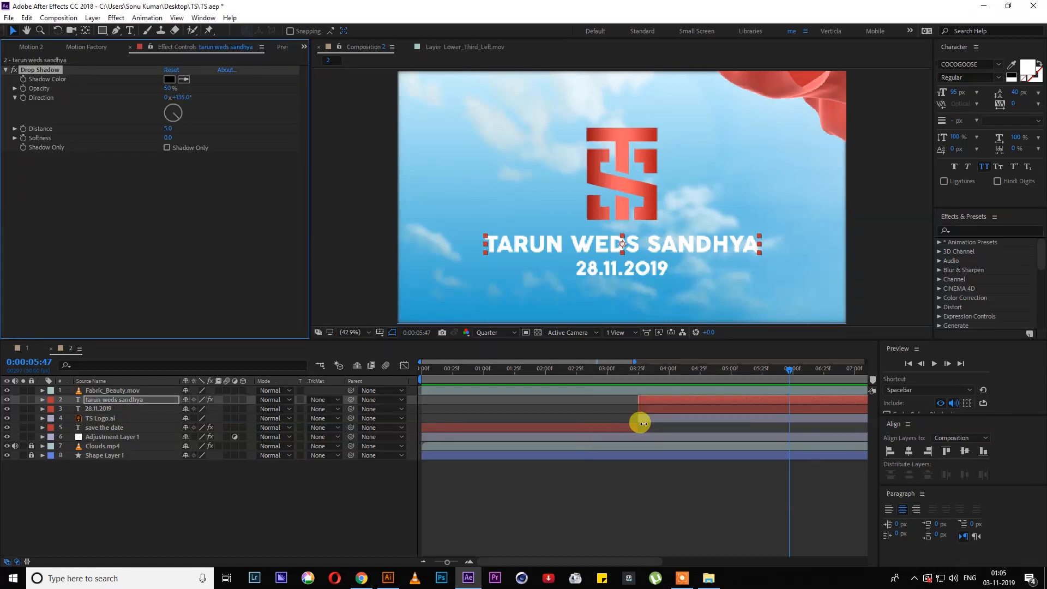
Apply a Drop Shadow effect to the 28.11.2019 text layer and scrub through the animation to check it.
left_click(684, 411)
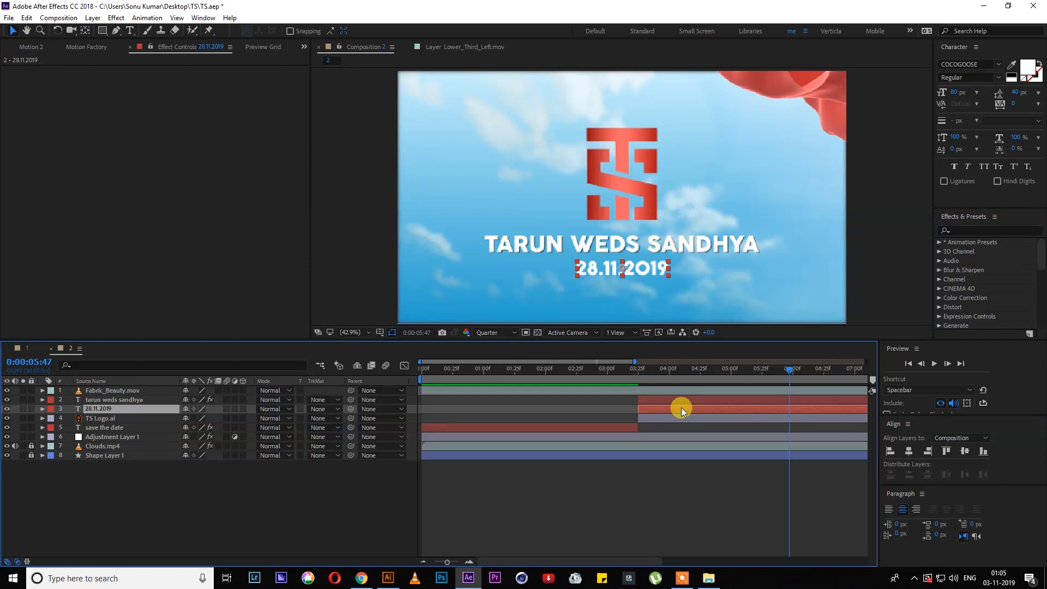
key("ctrl+space")
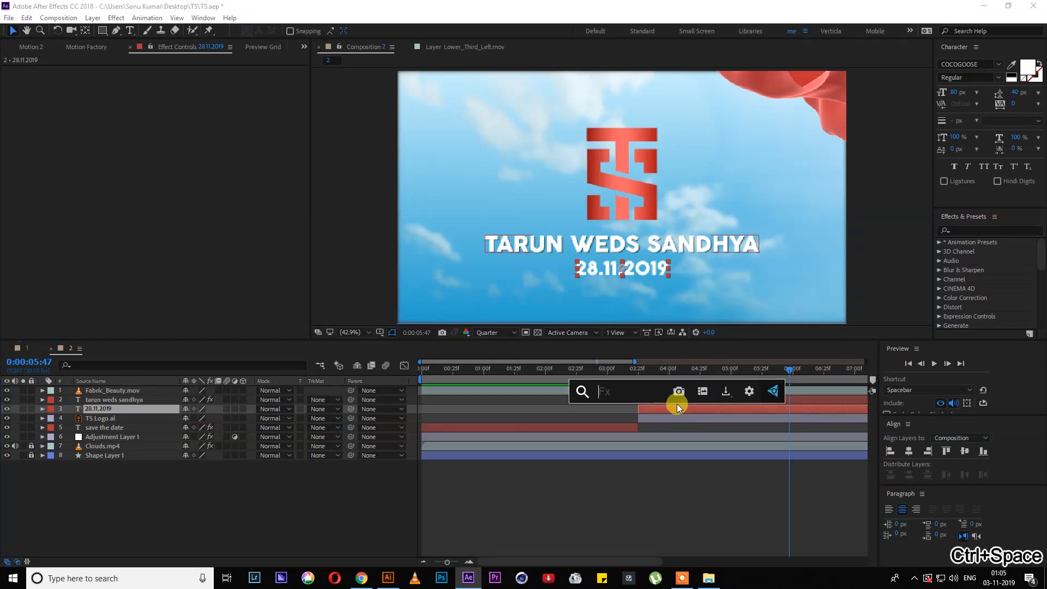
type("dr")
left_click(671, 422)
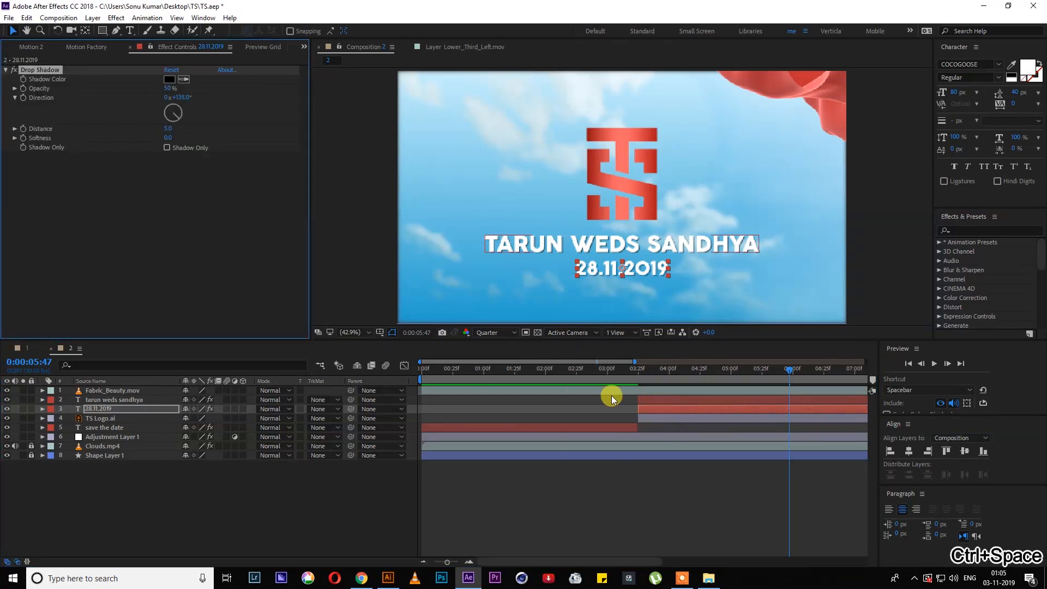
left_click_drag(429, 375, 801, 389)
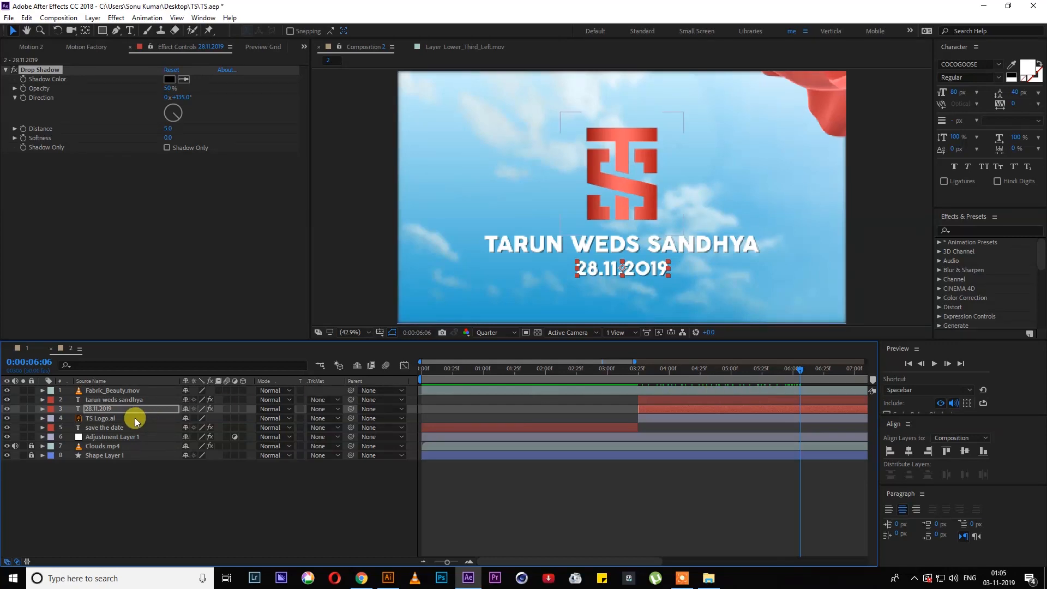
left_click(637, 481)
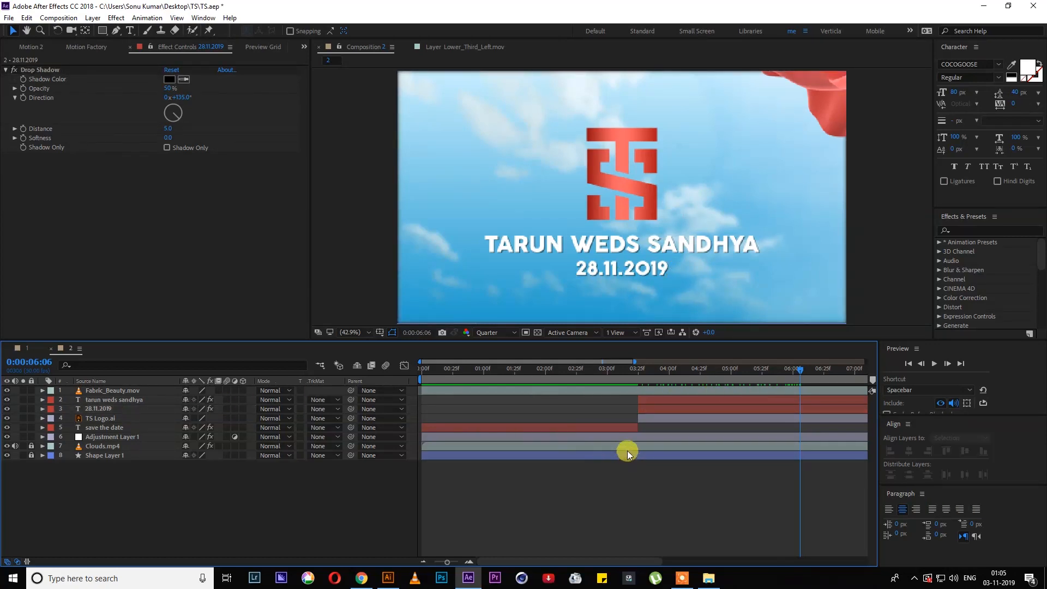
Try darkening Fabric_Beauty.mov at 0:00:02:31 with a Curves effect on the RGB and Red channels, and delete the effect.
left_click_drag(637, 380, 585, 379)
left_click(609, 393)
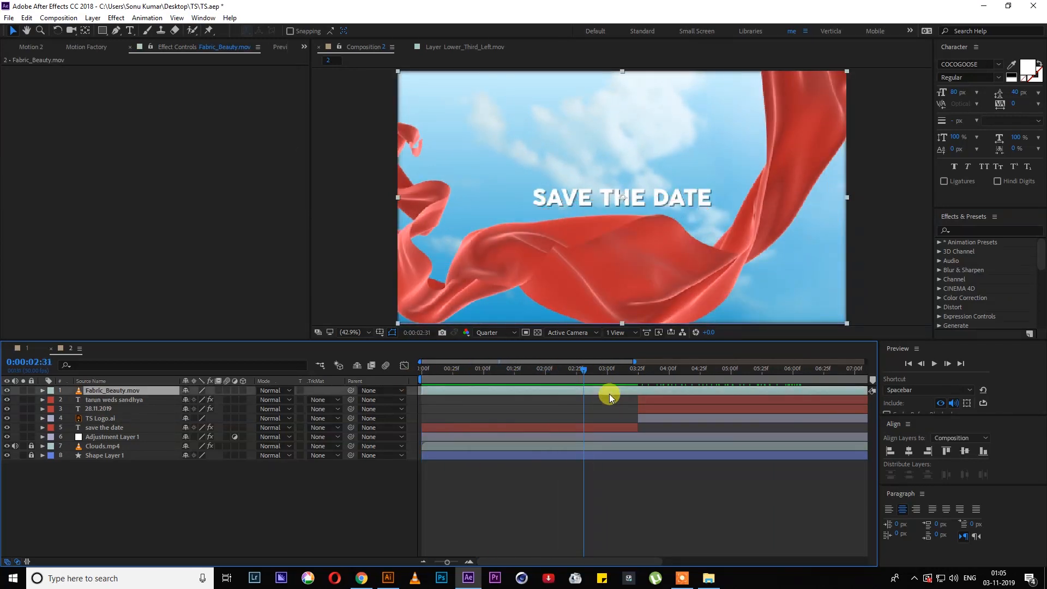
key("ctrl+space")
type("ccu")
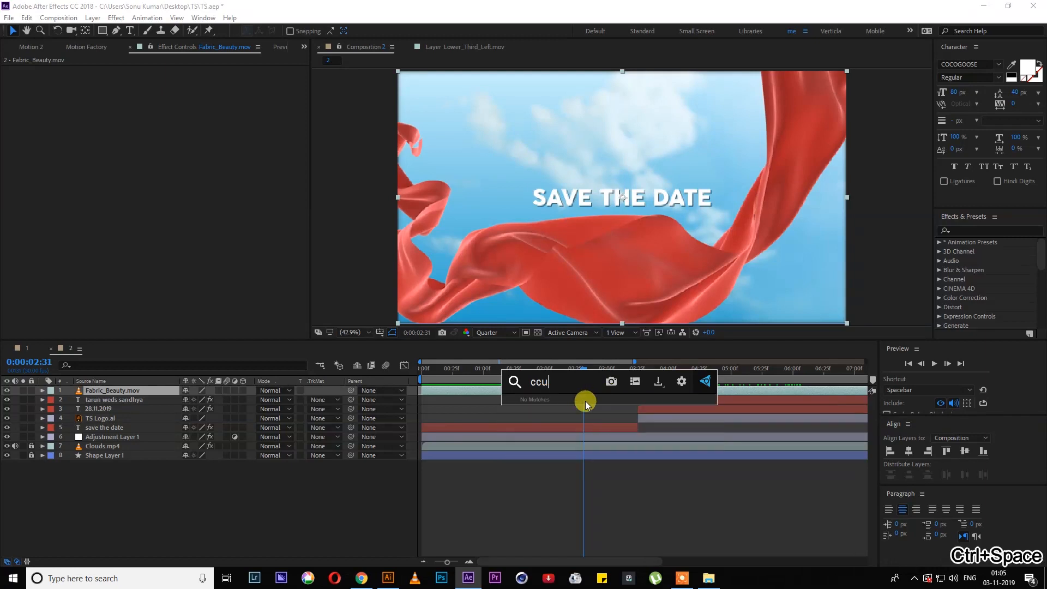
key("BackSpace")
key("BackSpace")
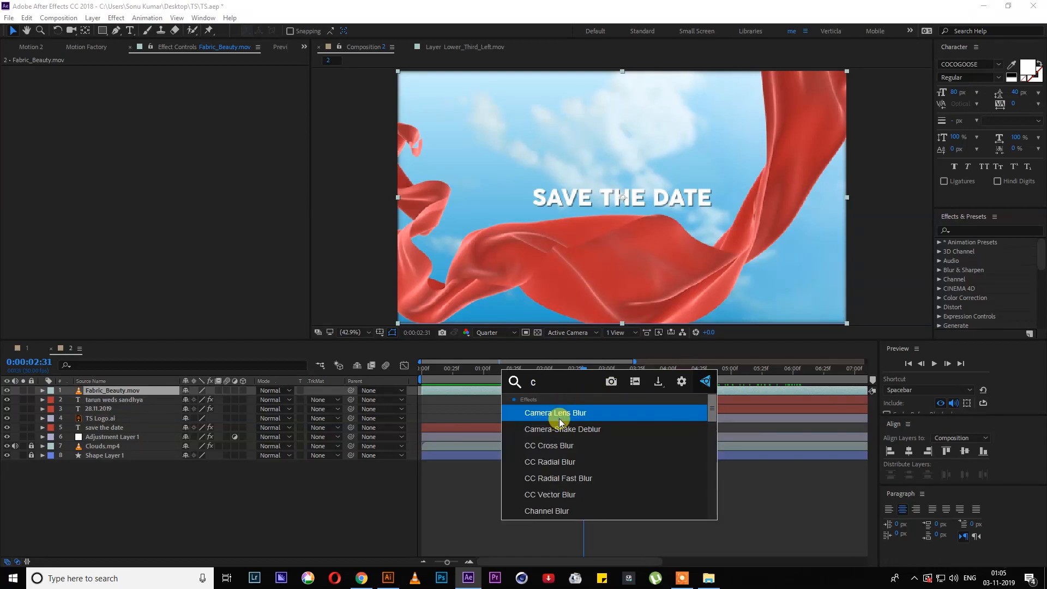
type("ur")
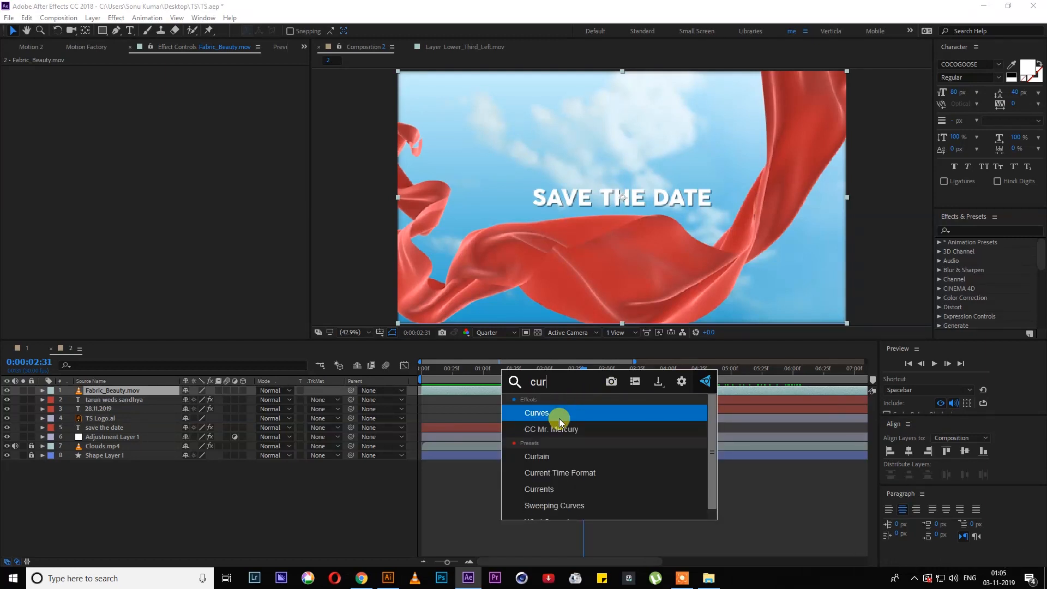
key("Return")
left_click_drag(77, 188, 91, 198)
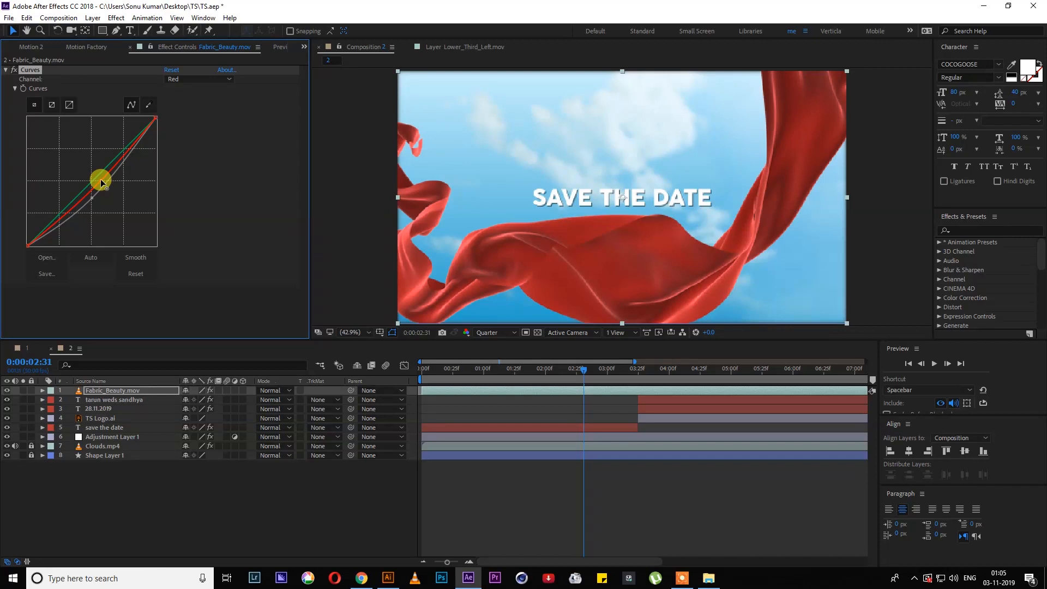
left_click_drag(99, 174, 99, 191)
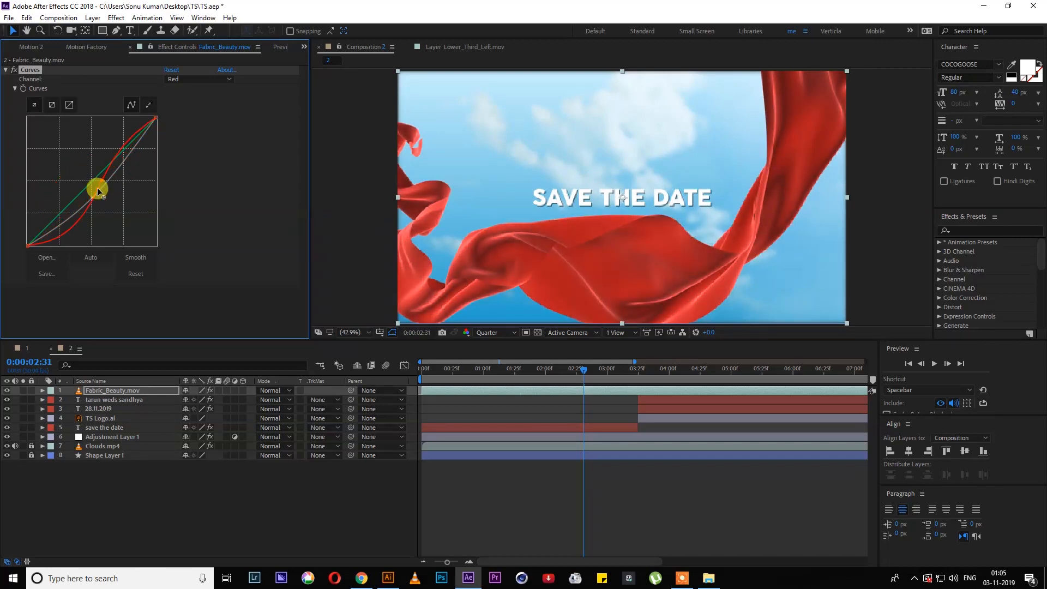
key("Delete")
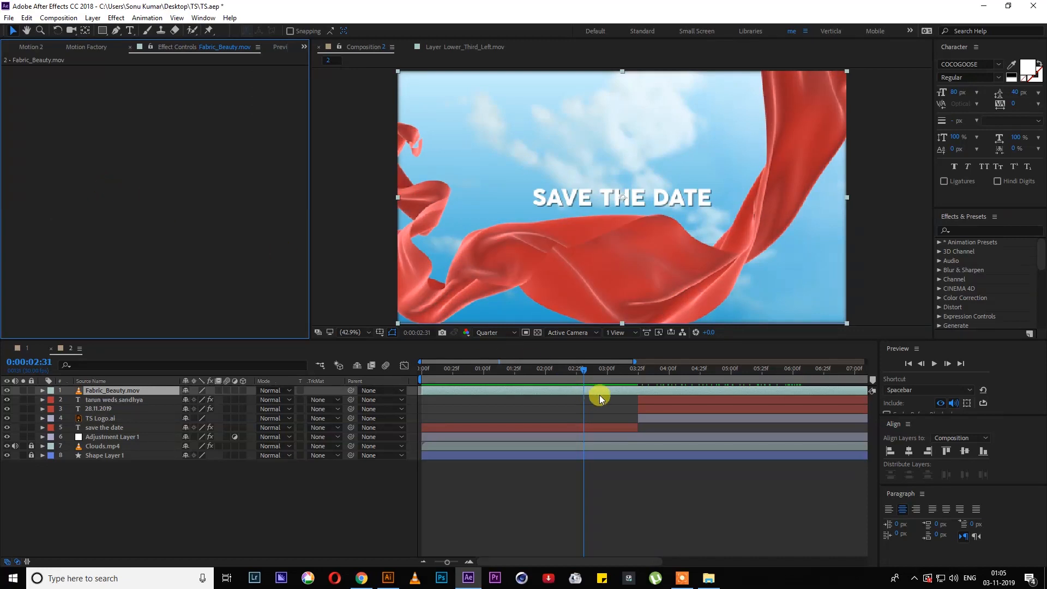
Apply Curves to Fabric_Beauty.mov, pulling the RGB midtones down and lowering the Red channel's midtones slightly.
key("ctrl+space")
type("cu")
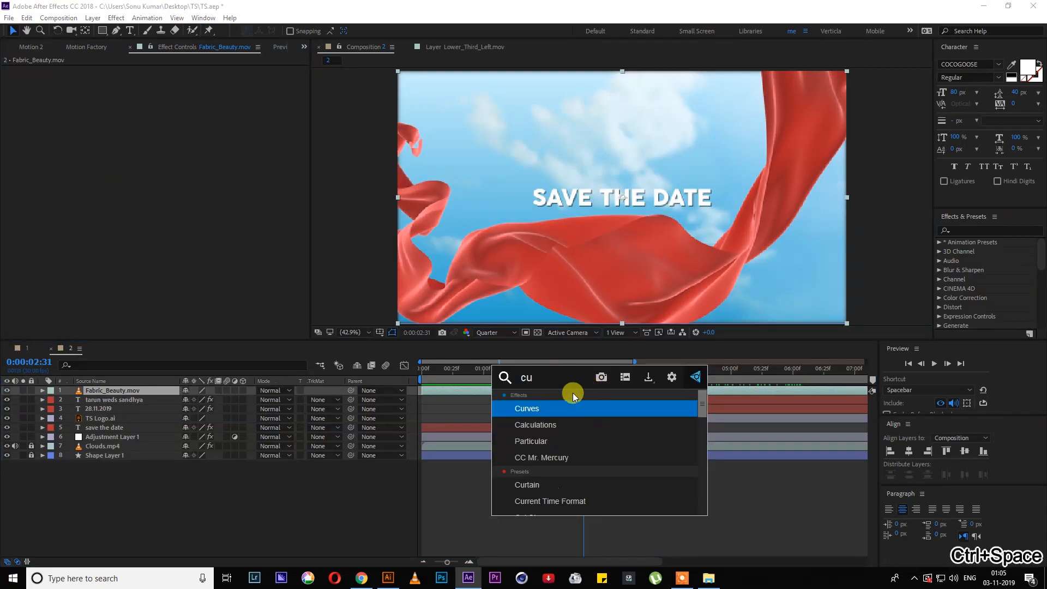
left_click(564, 408)
mouse_move(88, 180)
left_mouse_down()
mouse_move(98, 192)
mouse_move(77, 175)
mouse_move(95, 196)
left_mouse_up()
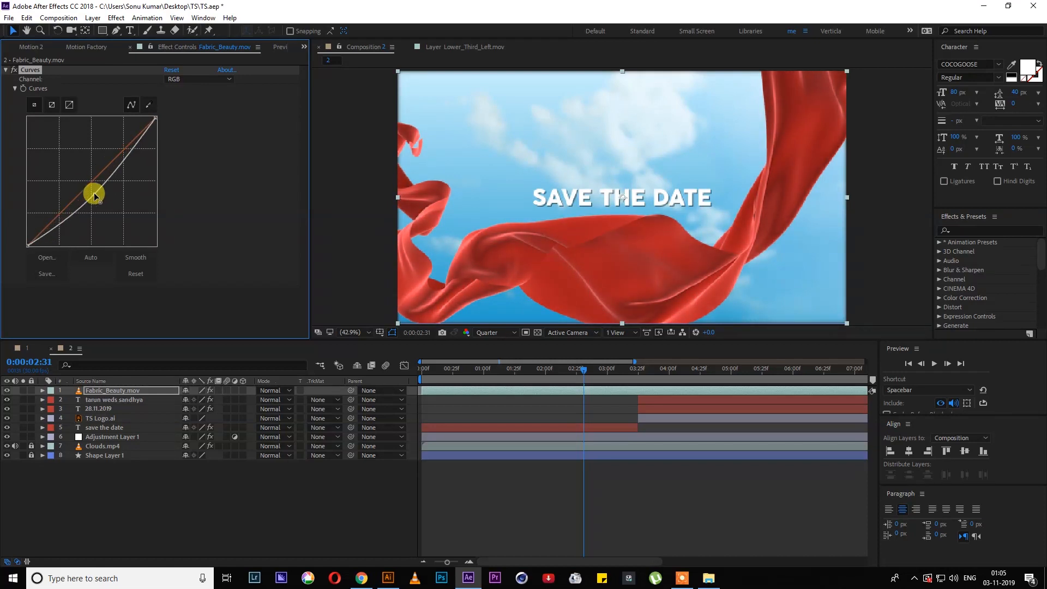
left_click(90, 185)
mouse_move(91, 187)
left_mouse_down()
mouse_move(84, 179)
mouse_move(94, 188)
left_mouse_up()
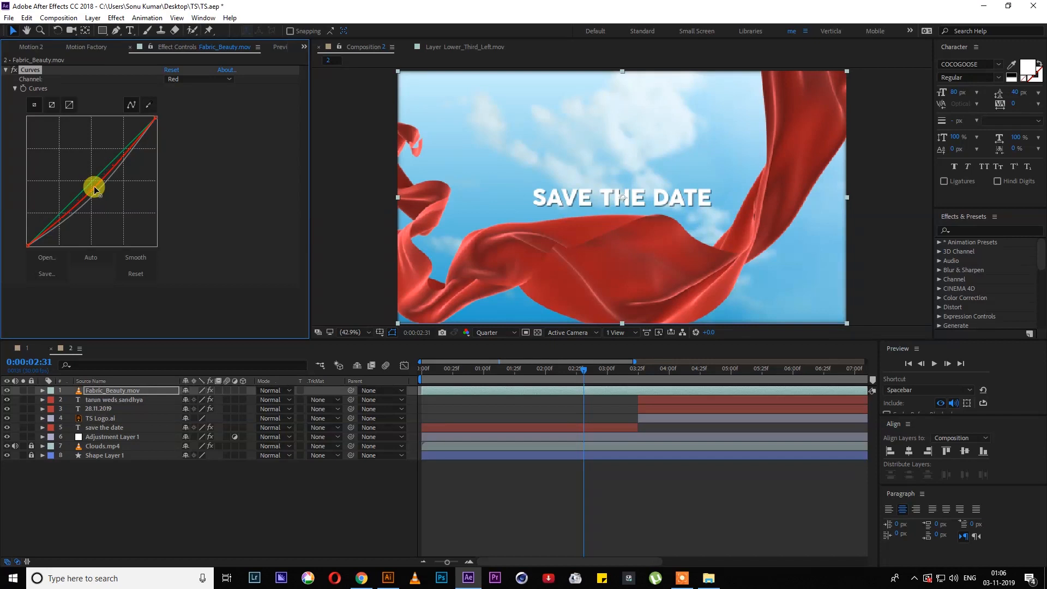
Add a midtone point to the Green channel of Fabric_Beauty.mov's Curves and preview the animation from the start.
left_click(93, 187)
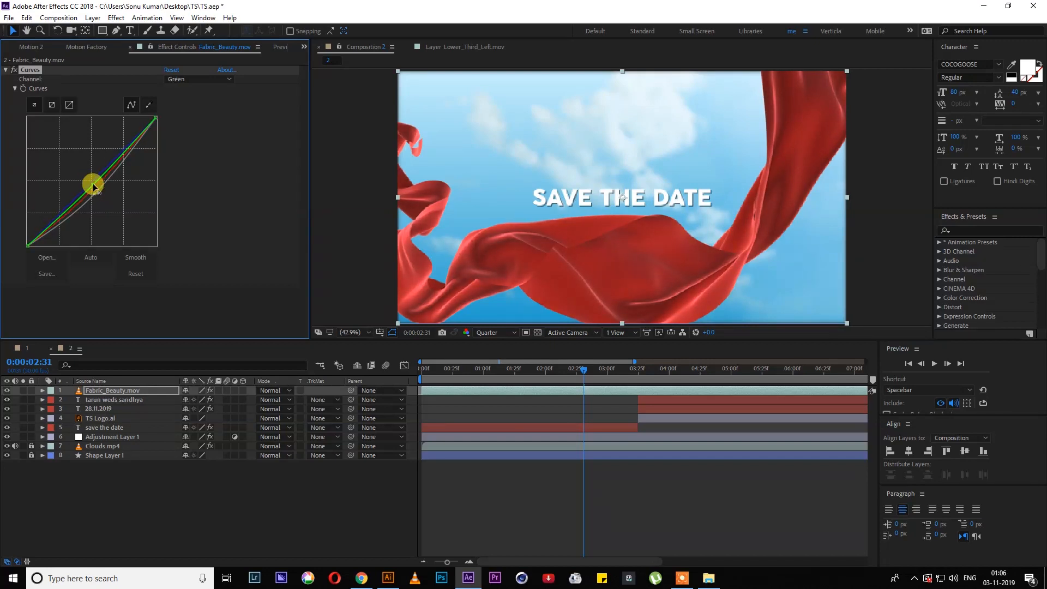
left_click(424, 369)
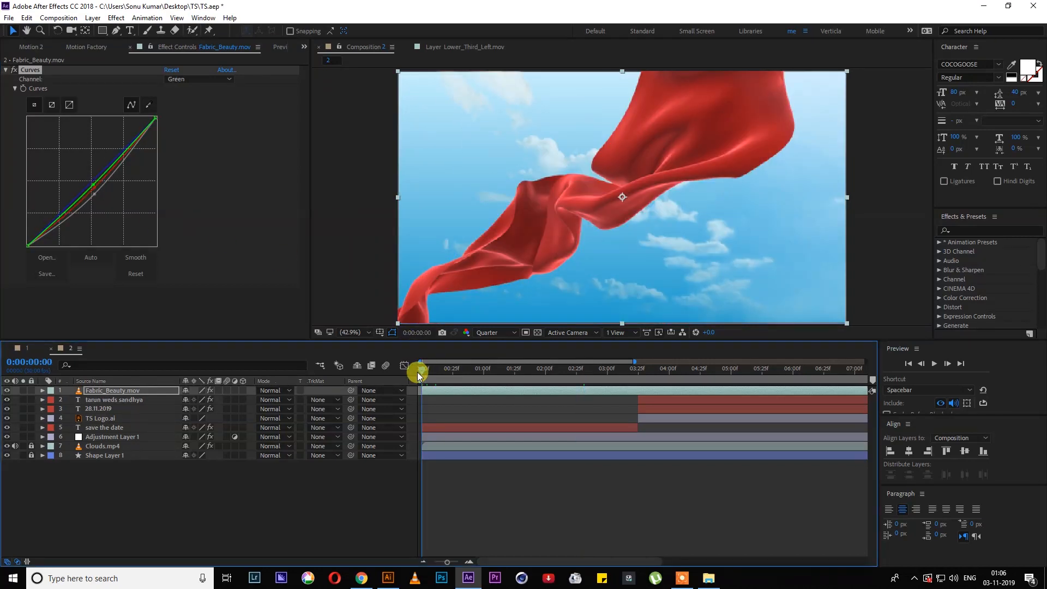
key("space")
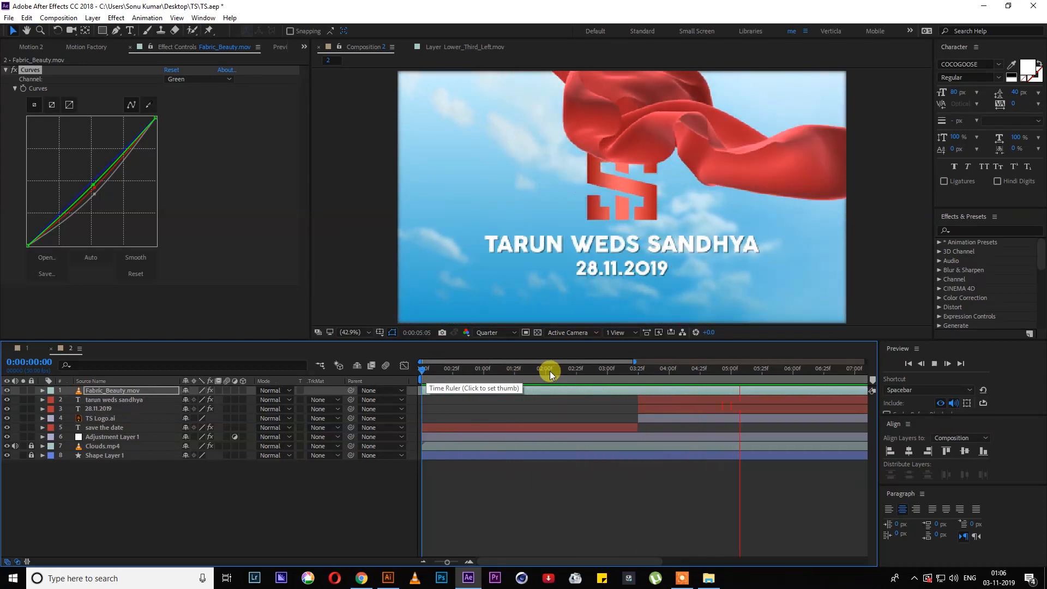
key("space")
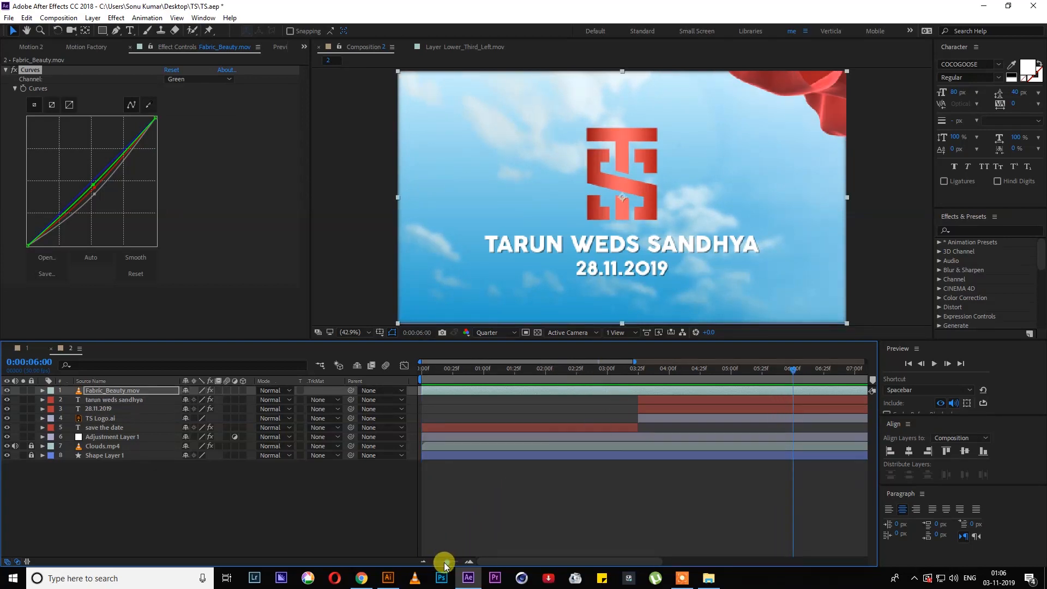
Fit the whole 15-second composition in the timeline, scrub through the title reveal, and set the preview resolution to Full.
left_click_drag(444, 563, 420, 553)
left_click_drag(445, 374, 627, 381)
left_click(494, 332)
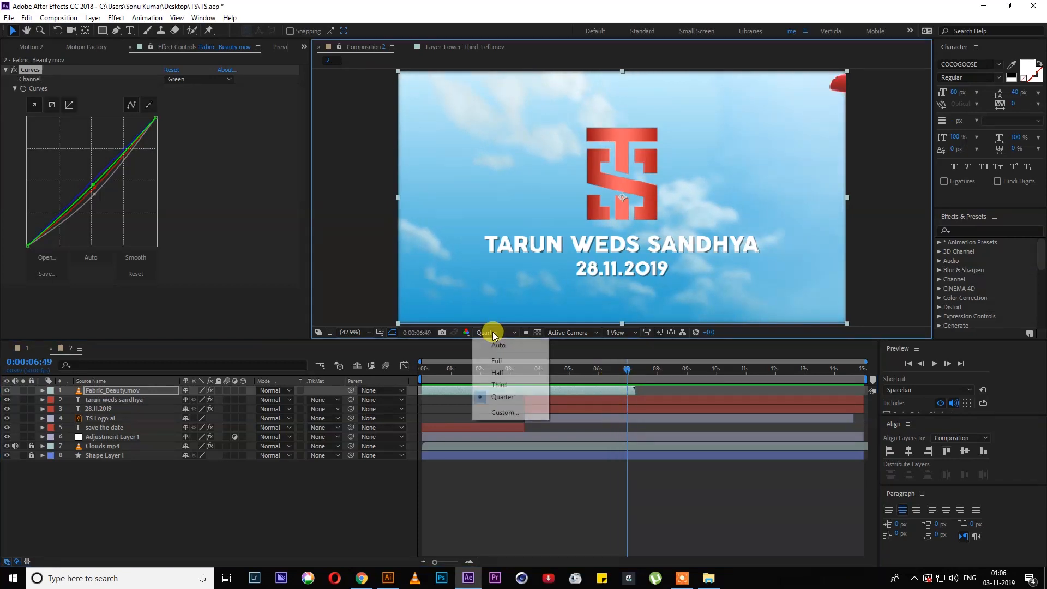
left_click(504, 363)
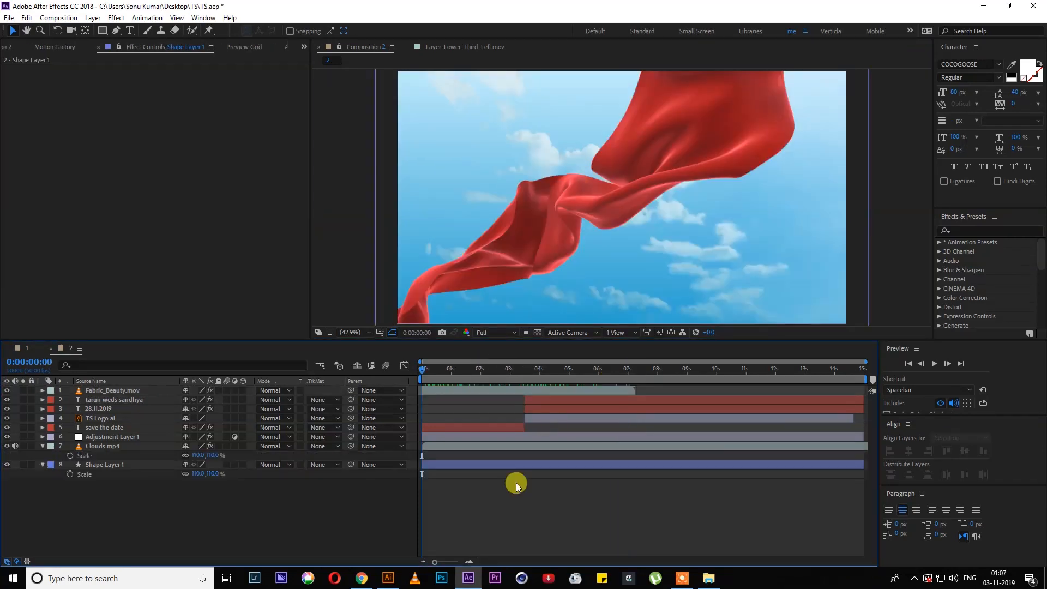
Create a black 1920 × 1080 px solid layer named leak.
right_click(517, 484)
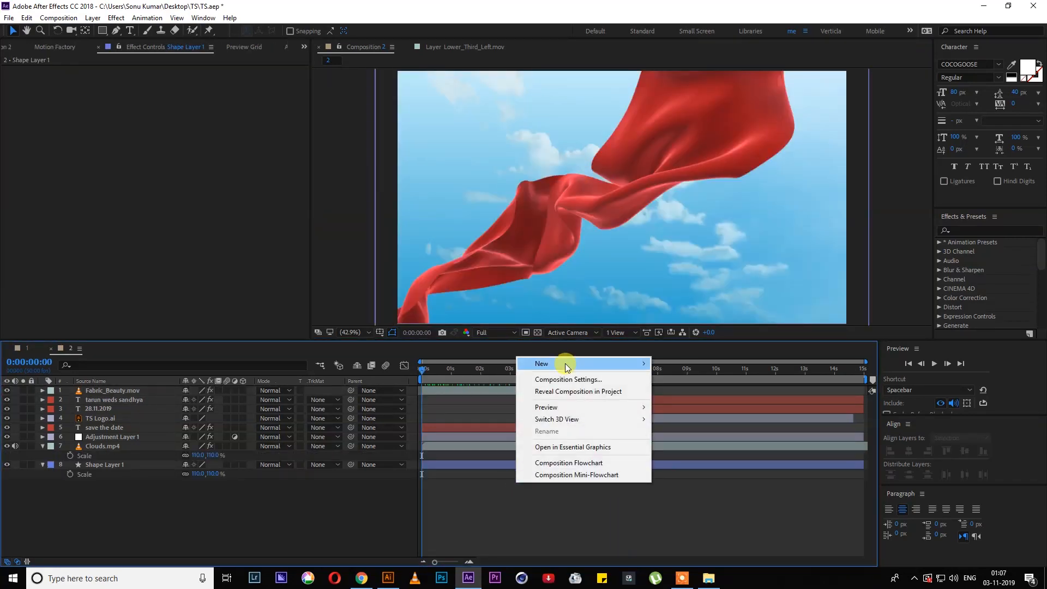
mouse_move(565, 364)
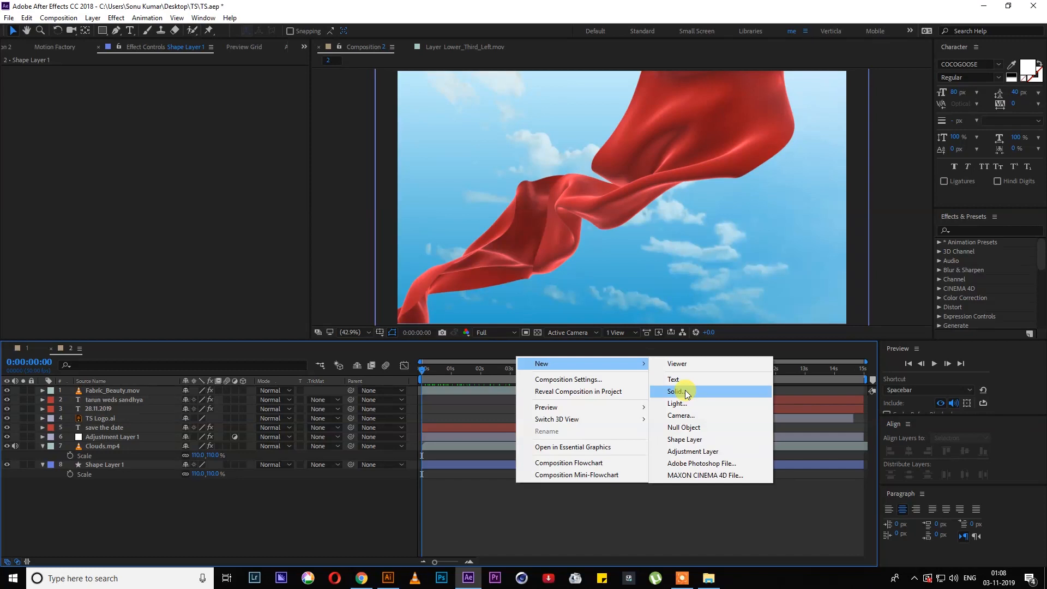
left_click(677, 391)
type("leak")
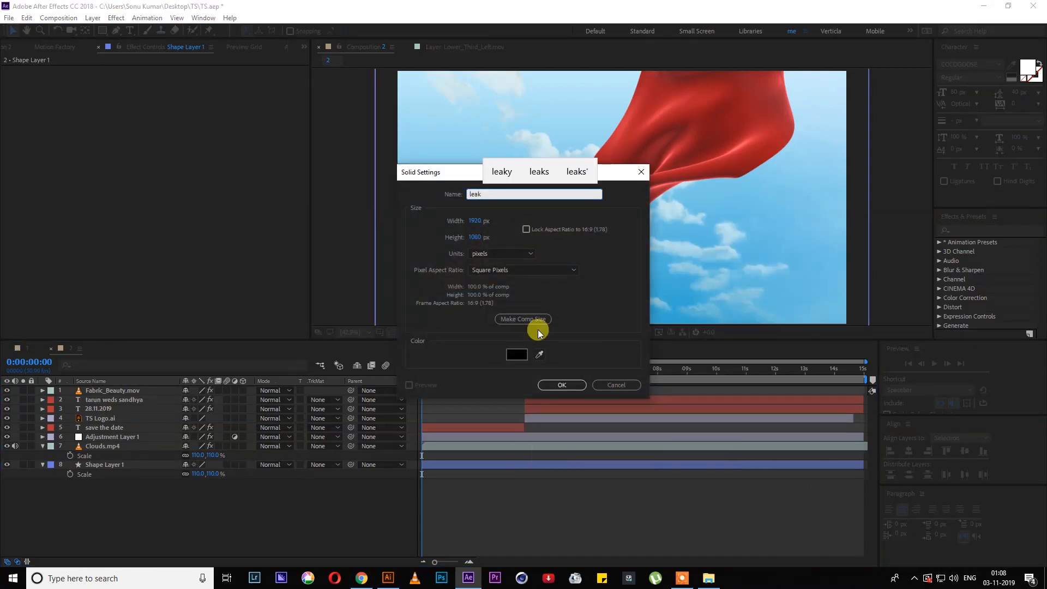
key("Return")
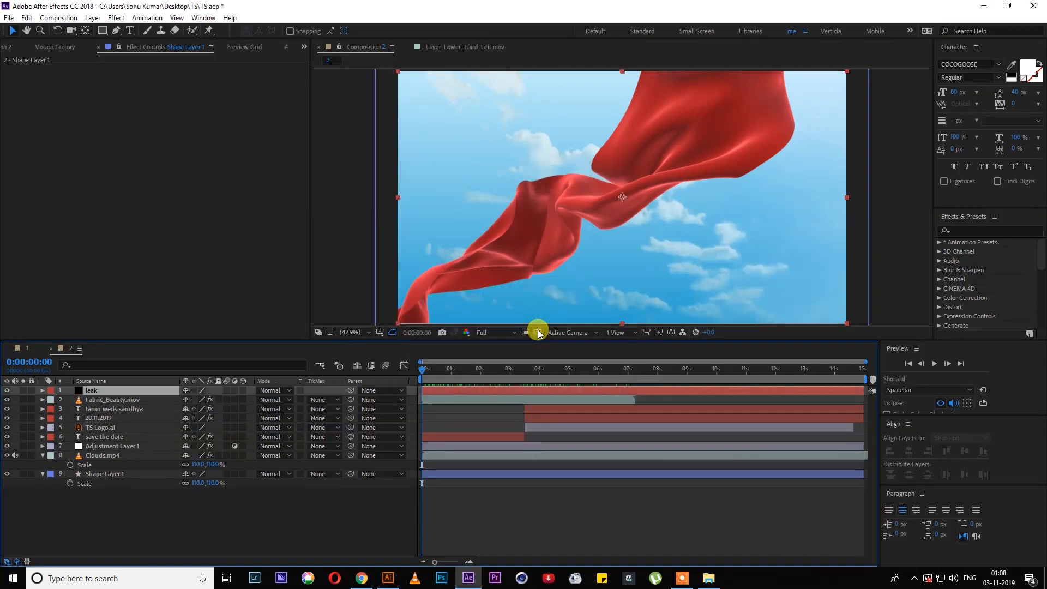
Apply the Optical Flares effect to the leak layer and open its flare options and custom presets.
key("ctrl+space")
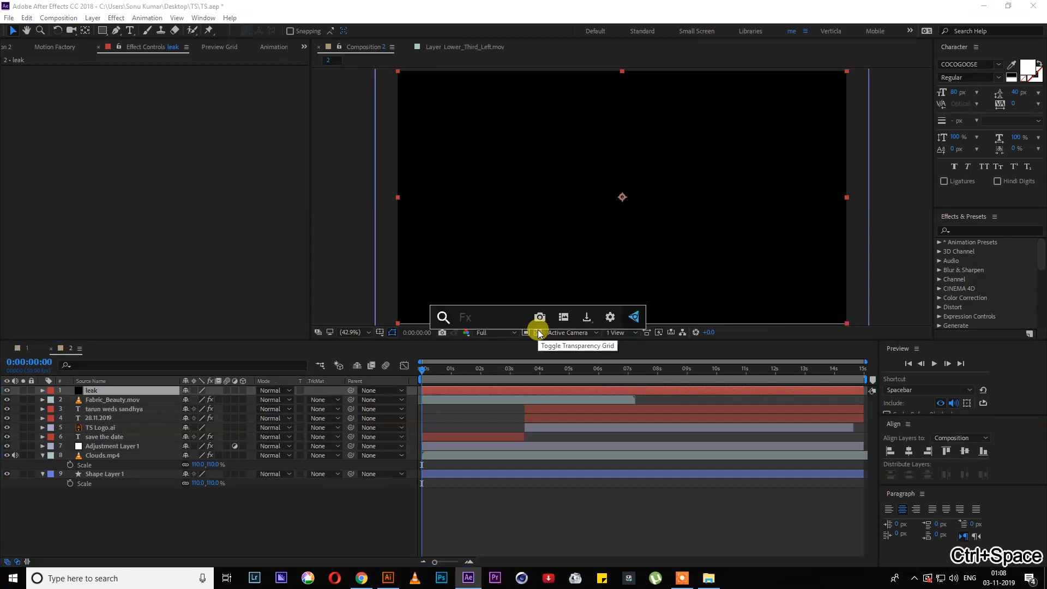
type("opt")
left_click(479, 362)
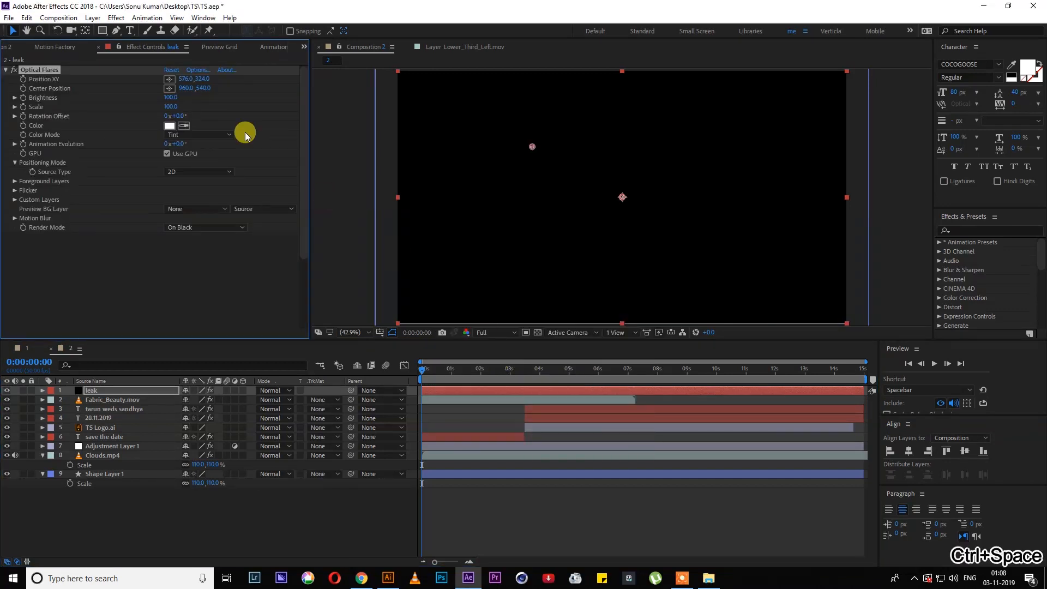
left_click(203, 72)
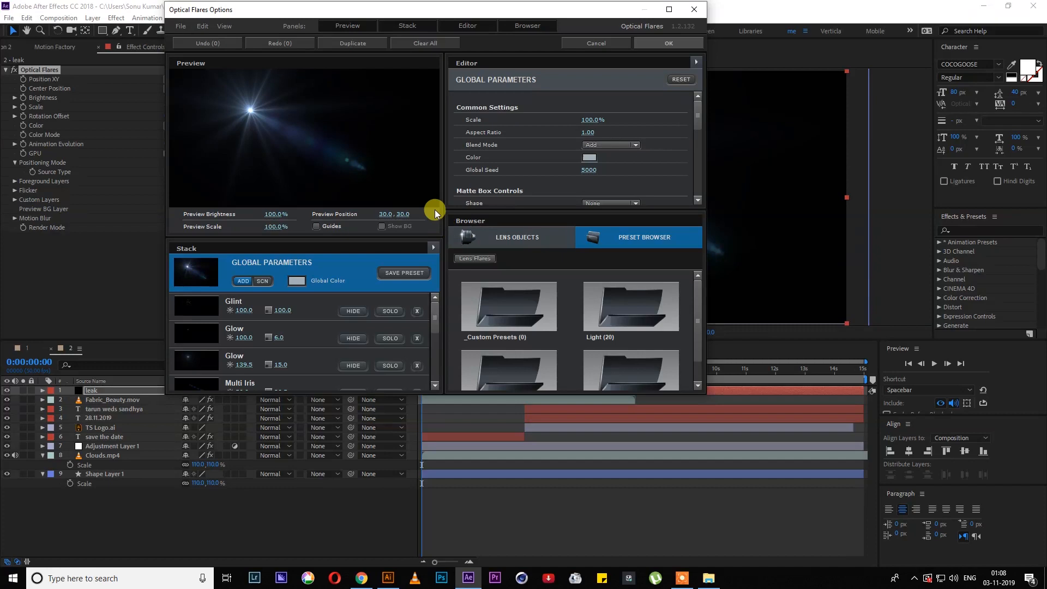
left_click(526, 303)
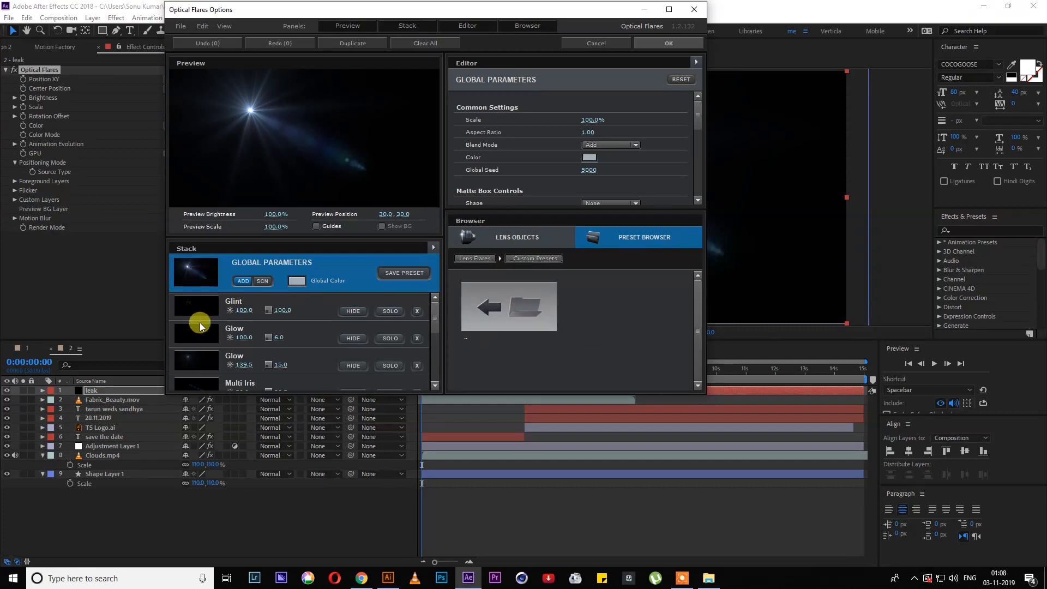
Delete every element of the default flare except the Glow with brightness 139.5.
scroll(198, 322, "down", 1)
scroll(199, 324, "up", 1)
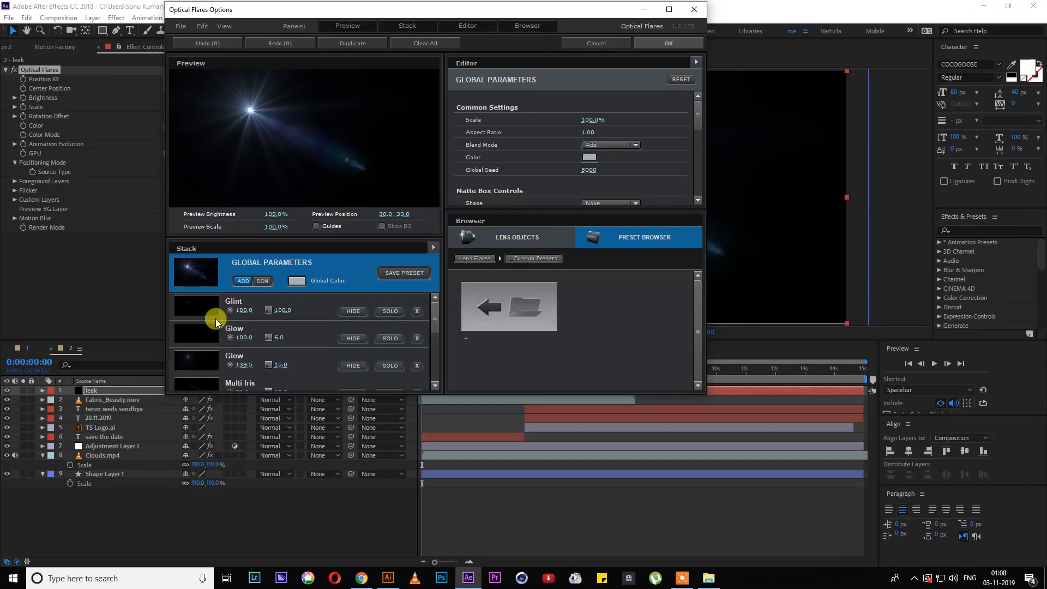
left_click(416, 312)
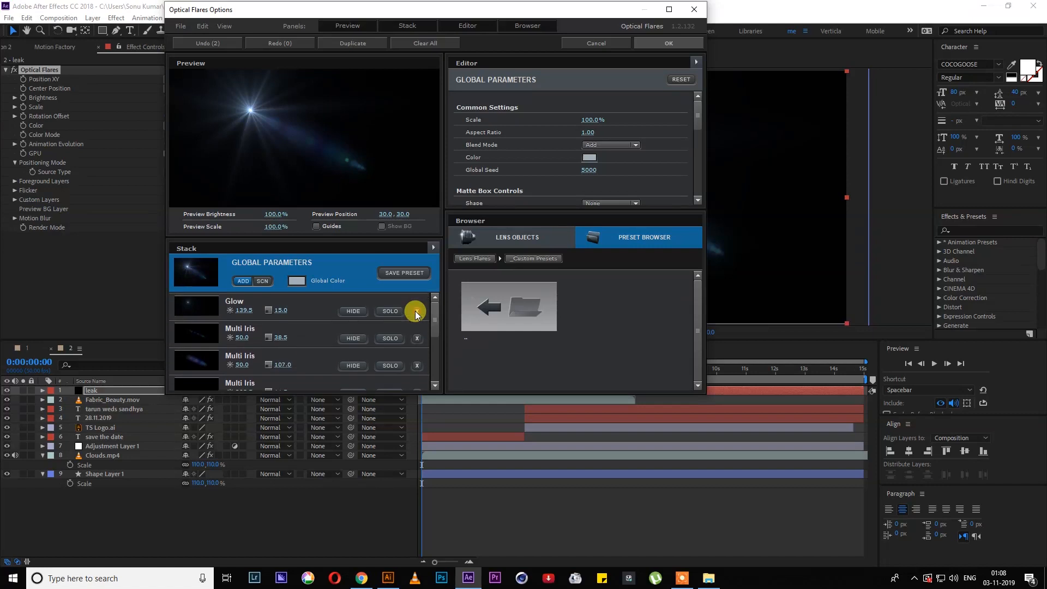
left_click(417, 339)
left_click(417, 338)
left_click(417, 339)
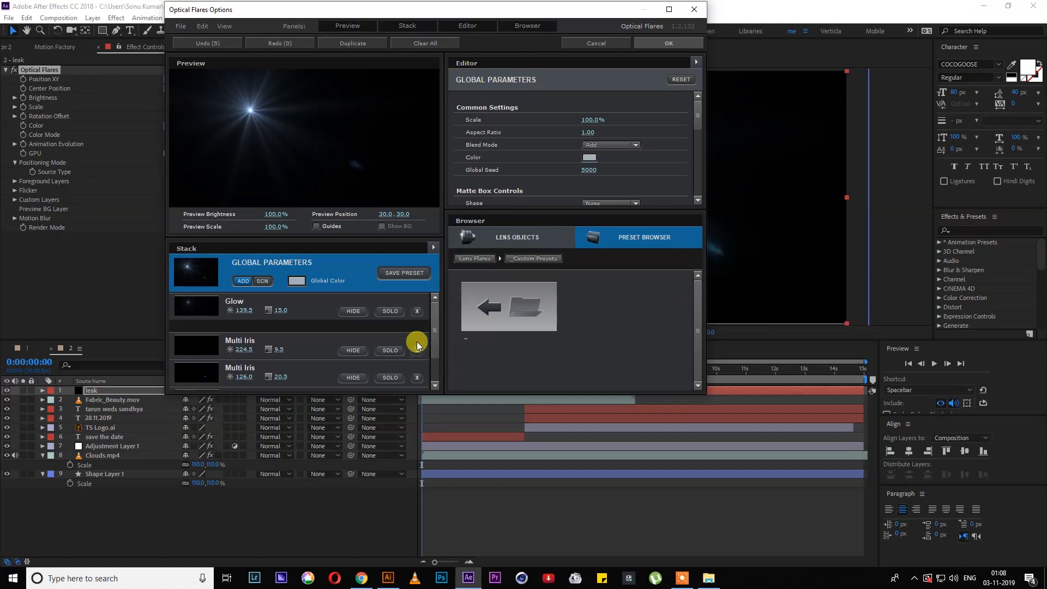
left_click(417, 339)
left_click(417, 339)
left_click(417, 339)
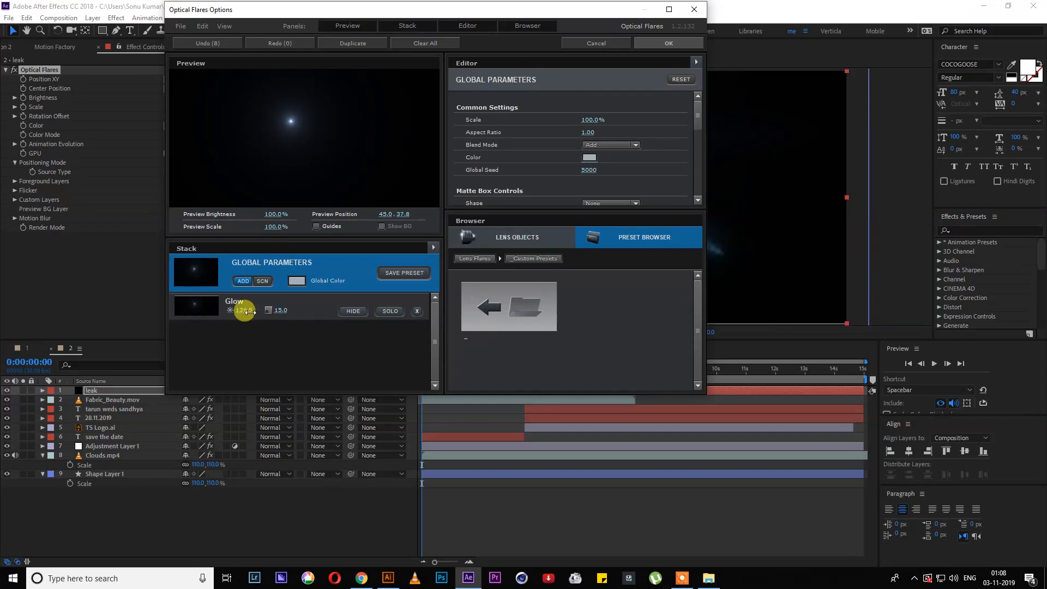
Scale the remaining Glow to 97.0, centre the flare preview at 50.0, 50.0 and set the global color to orange.
left_click_drag(260, 316, 304, 138)
left_click(294, 281)
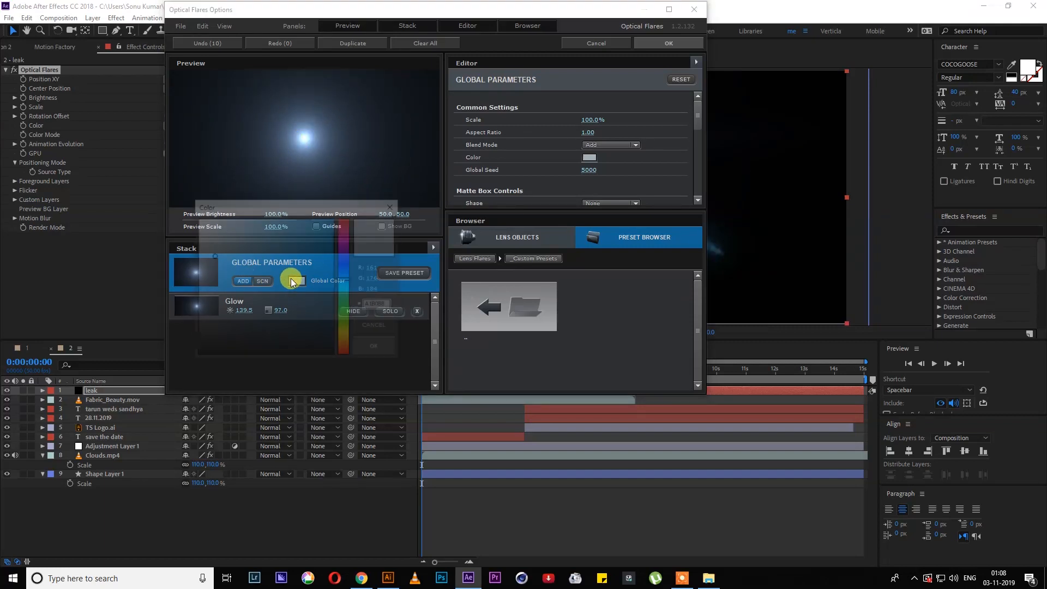
left_click_drag(349, 326, 349, 341)
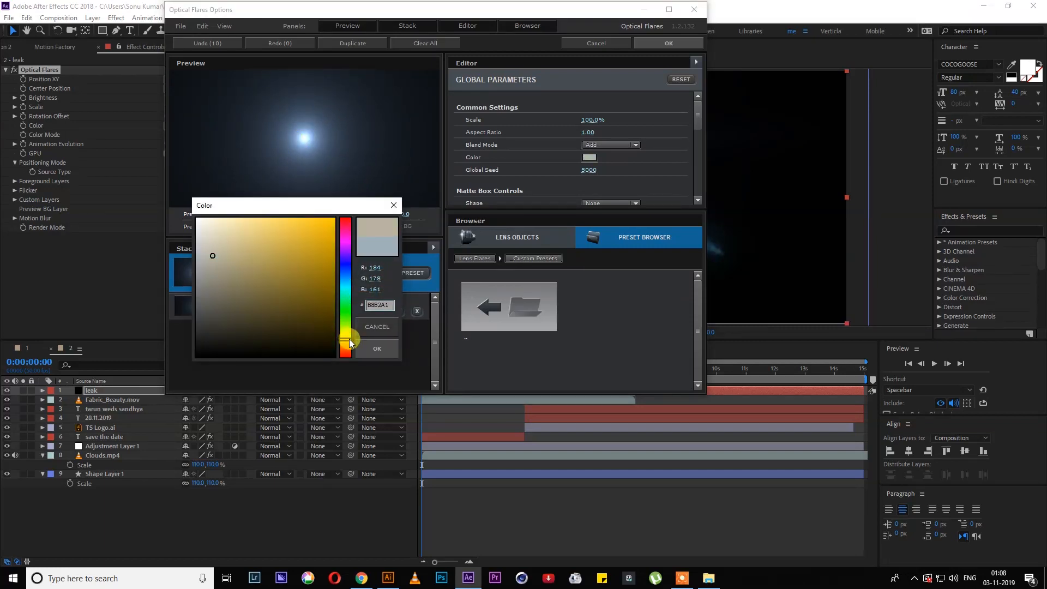
left_click_drag(325, 307, 346, 195)
left_click(377, 348)
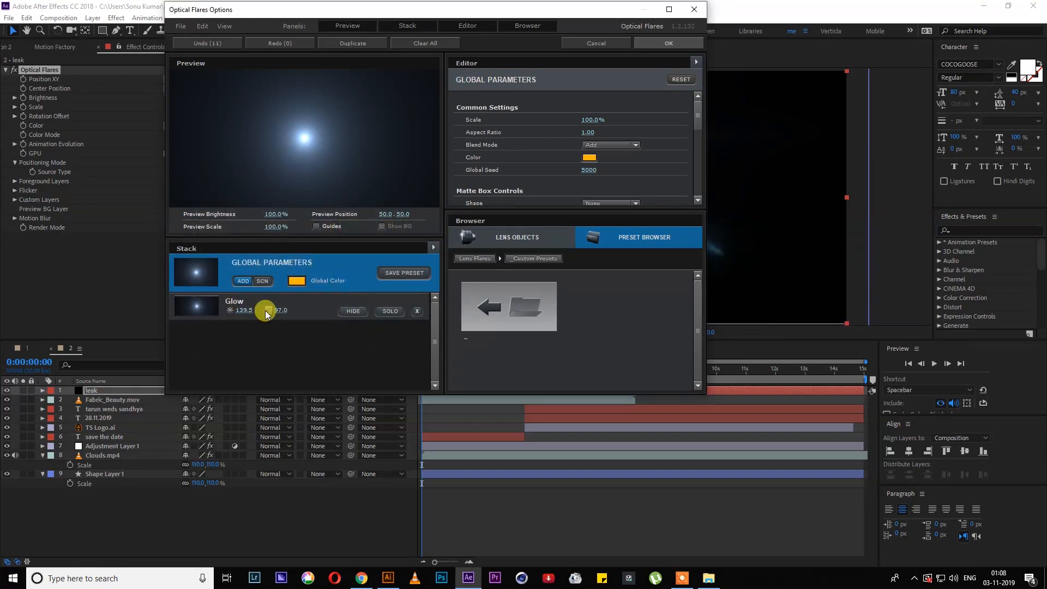
Try the Screen blend mode in the flare's global parameters and return it to Add.
left_click(306, 310)
left_click(199, 277)
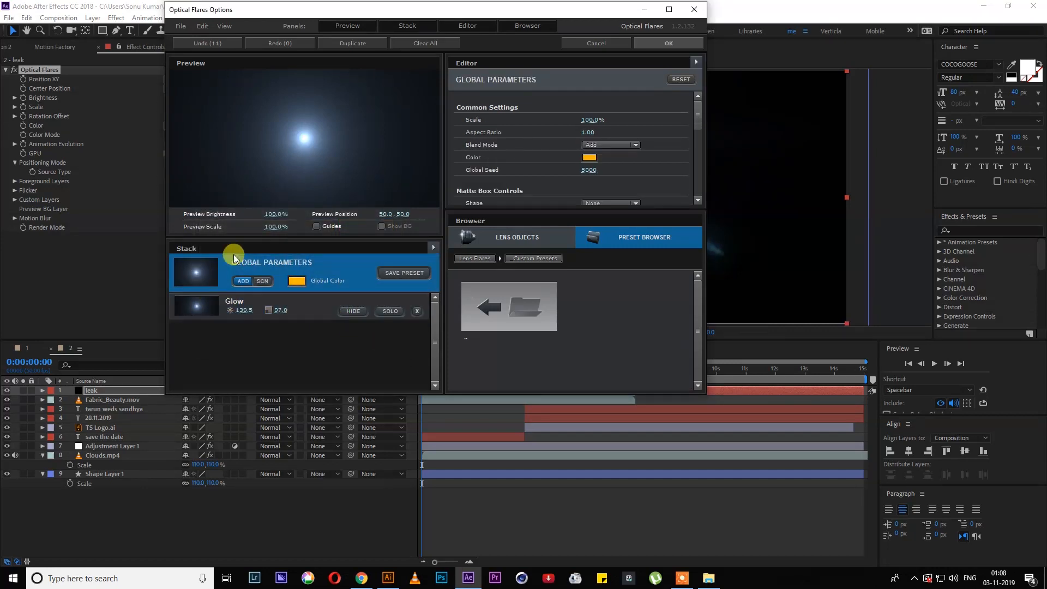
left_click(595, 146)
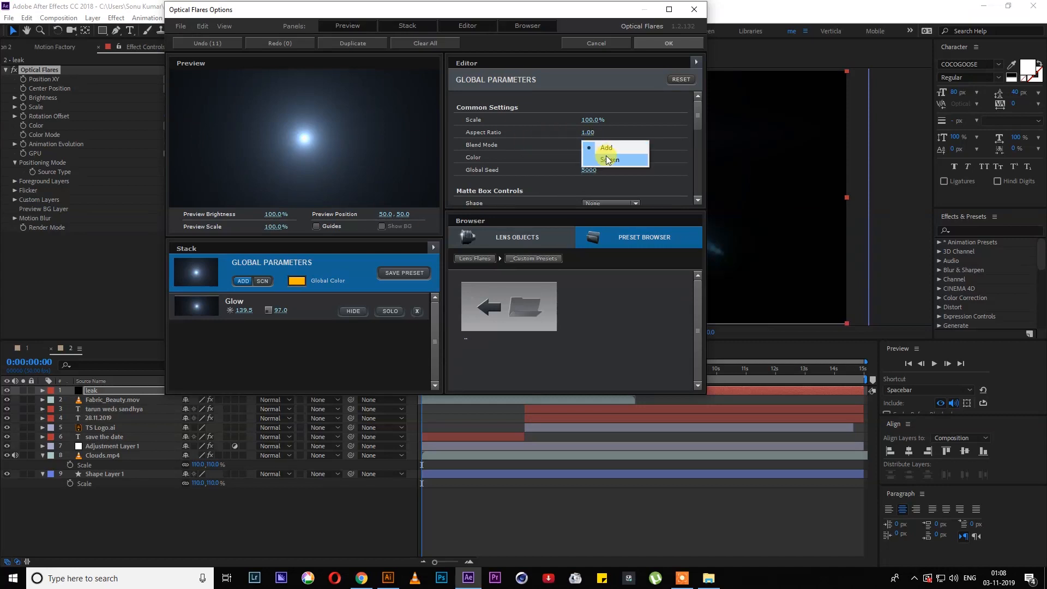
left_click(608, 160)
left_click(600, 145)
left_click(604, 150)
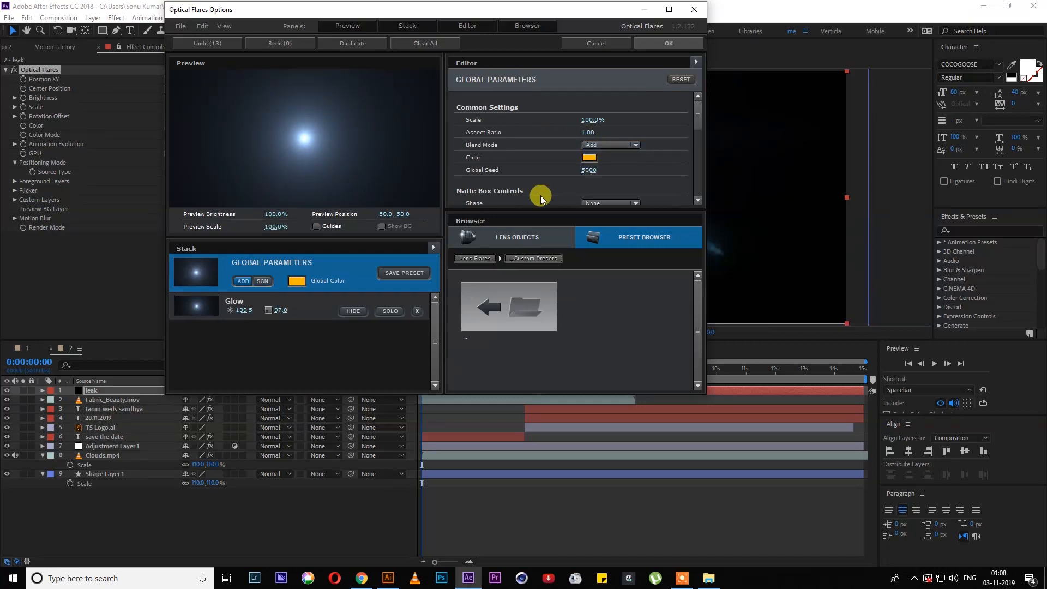
Load the Beached preset from the Light category of flare presets.
left_click(552, 287)
left_click(613, 321)
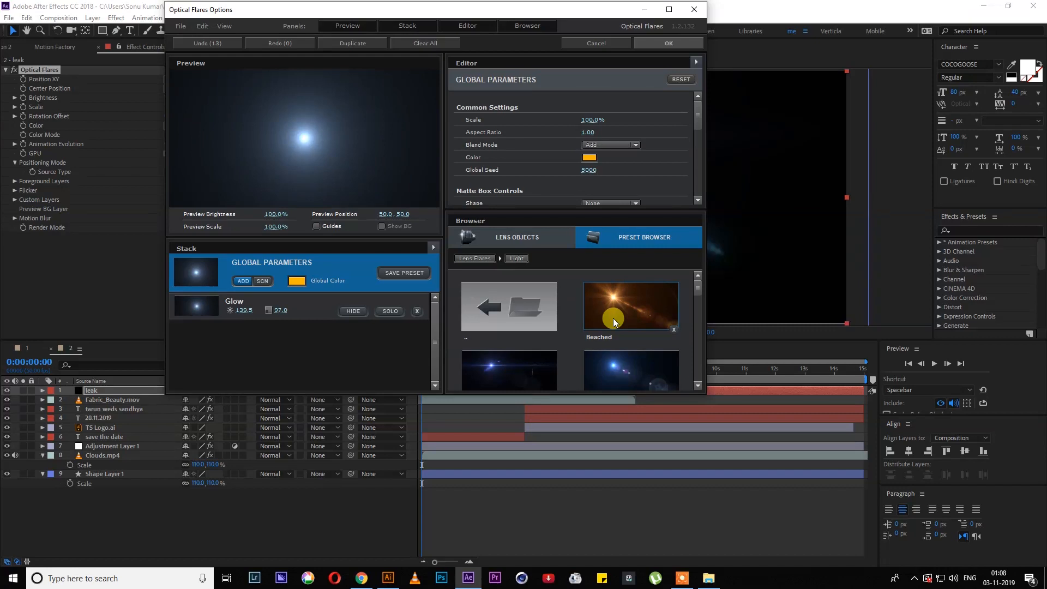
left_click(620, 316)
Remove the extra iris elements from the Beached flare's stack, keeping the Multi Iris with brightness 28.0.
scroll(228, 316, "down", 2)
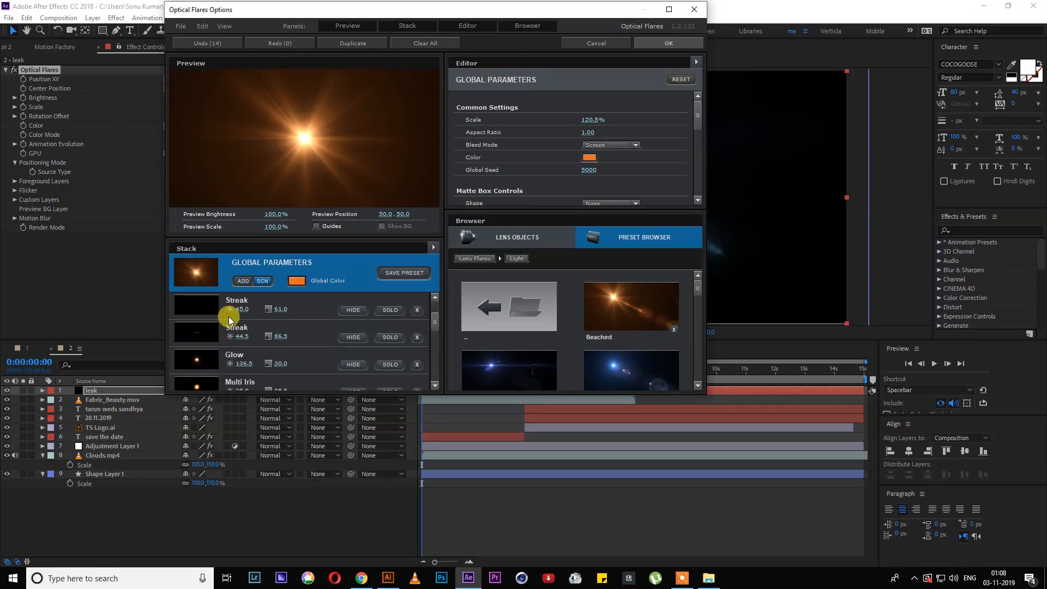
scroll(254, 363, "down", 3)
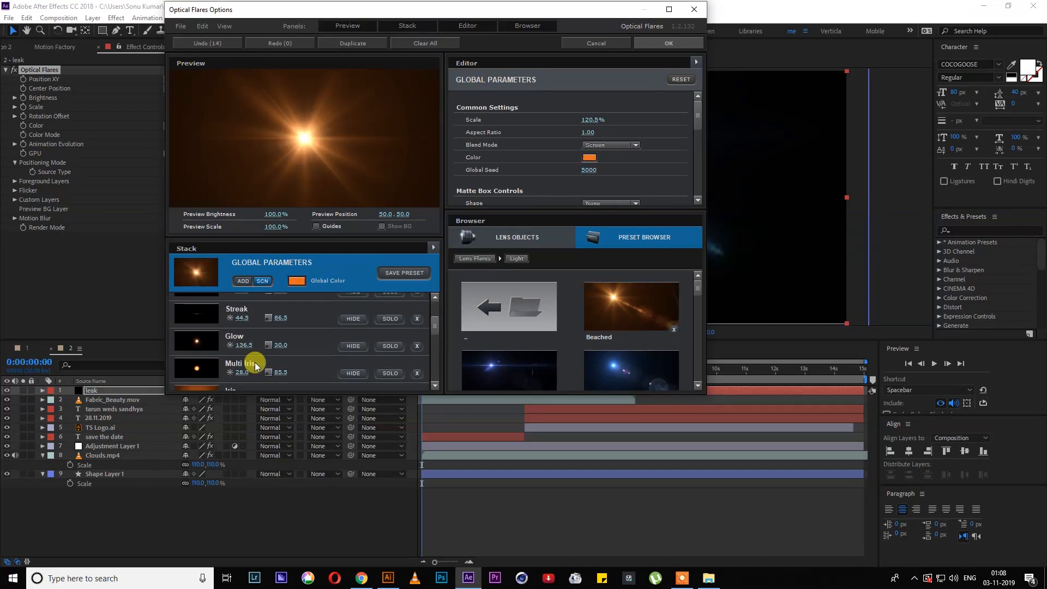
left_click(419, 345)
left_click(419, 344)
left_click(419, 346)
left_click(419, 345)
left_click(419, 345)
left_click(419, 345)
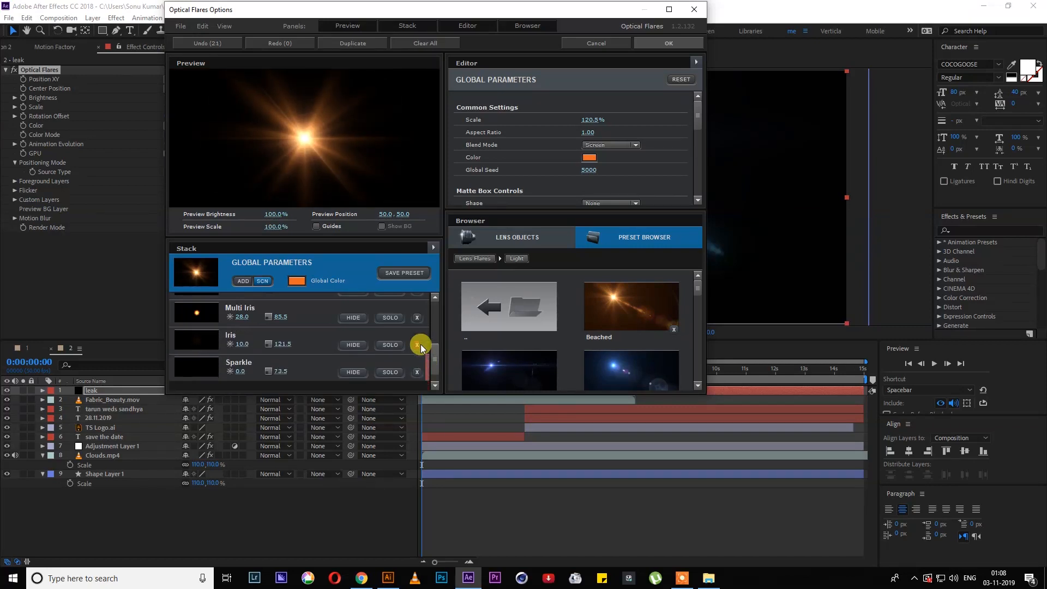
left_click(421, 347)
left_click(417, 354)
Delete the spike element and both Streak elements from the Beached flare's stack.
scroll(413, 356, "up", 5)
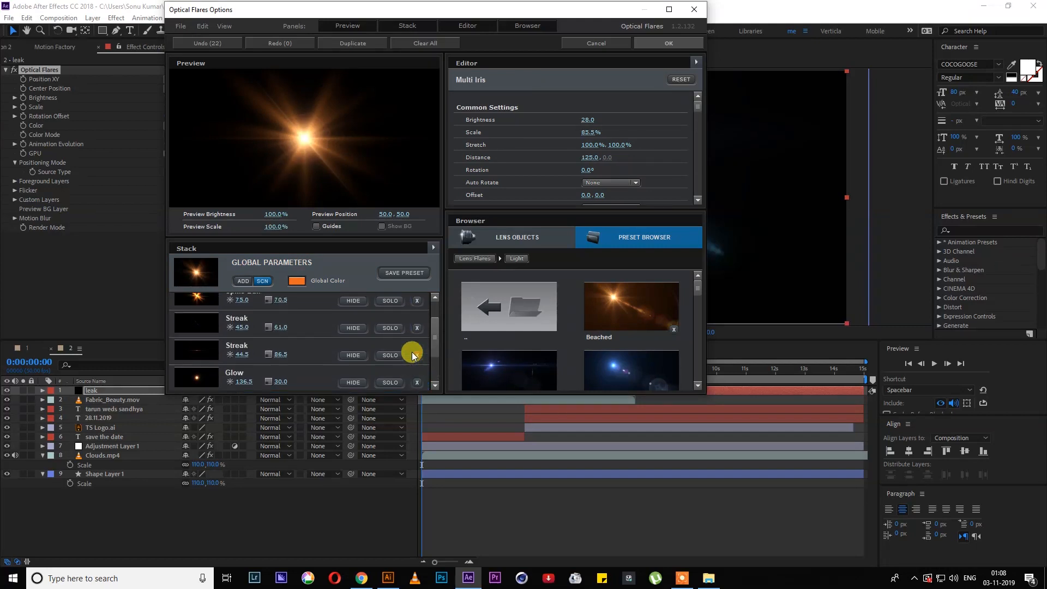
left_click(420, 304)
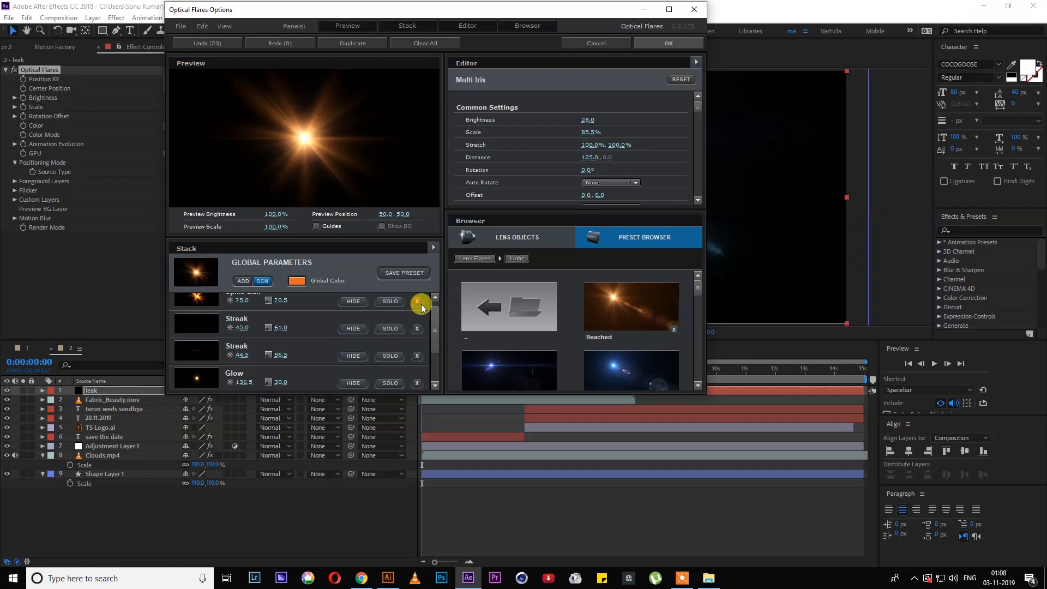
left_click(421, 303)
left_click(422, 304)
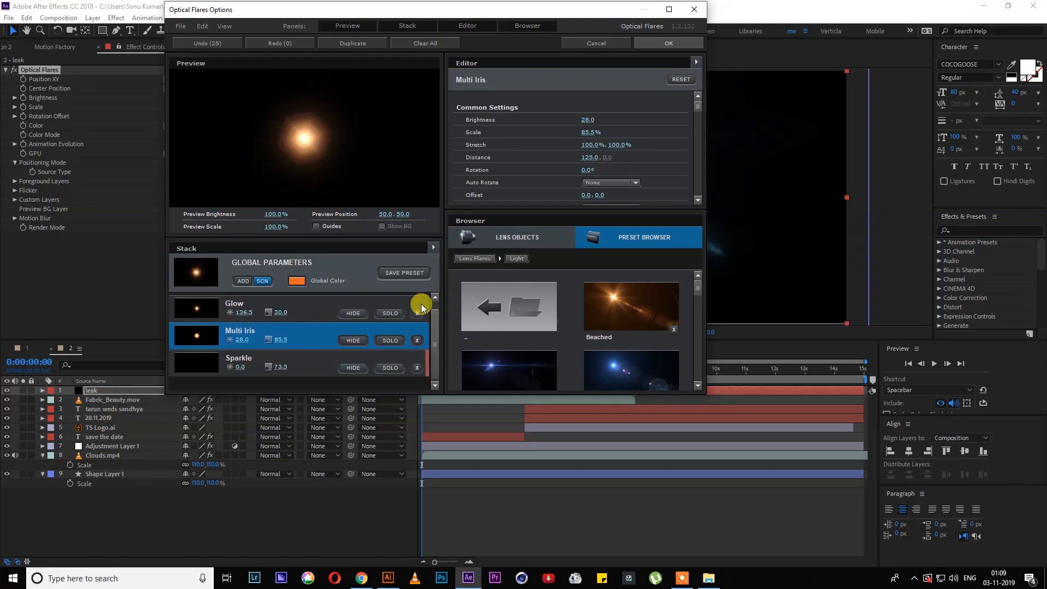
Try removing the Glow element, undo the last two deletions, and delete the restored Streak again.
left_click(420, 309)
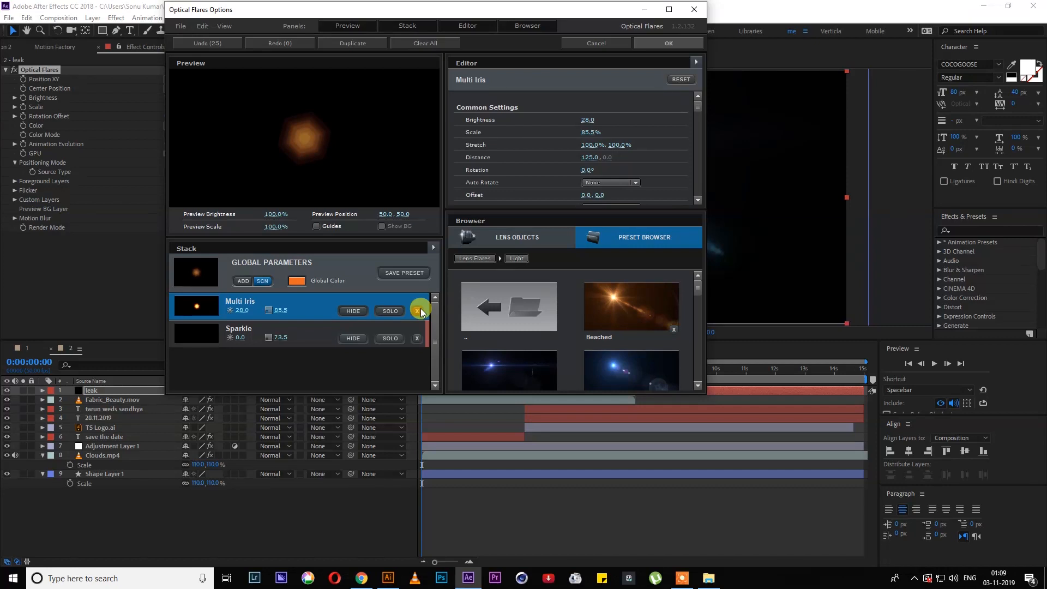
key("ctrl+z")
key("ctrl+z")
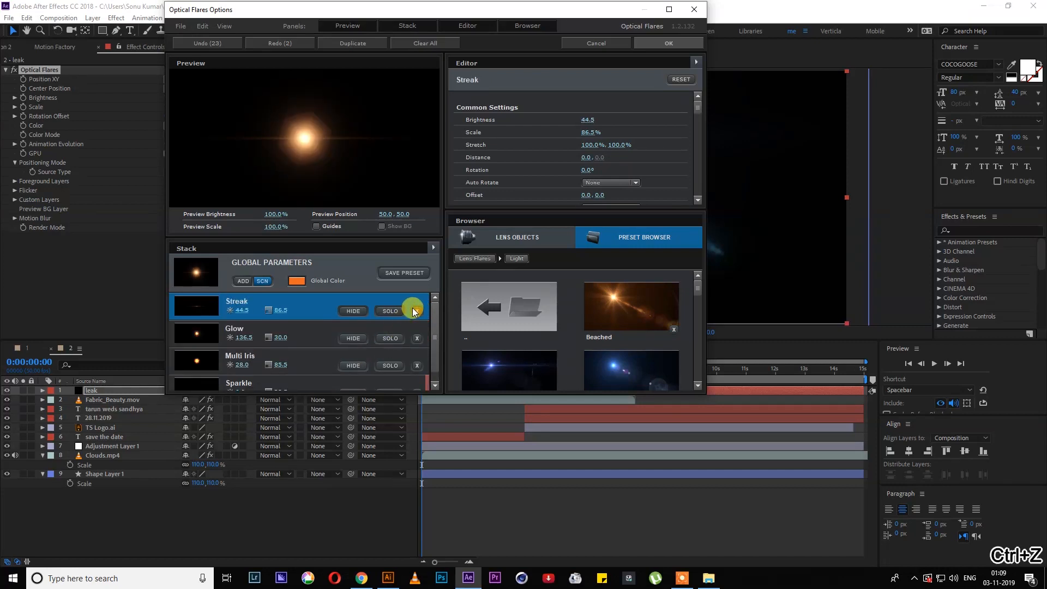
left_click(413, 311)
Move the flare preview to about 38.7, 64.6 and delete the Multi Iris element.
left_click(207, 309)
mouse_move(285, 134)
left_mouse_down()
mouse_move(315, 153)
mouse_move(273, 160)
left_mouse_up()
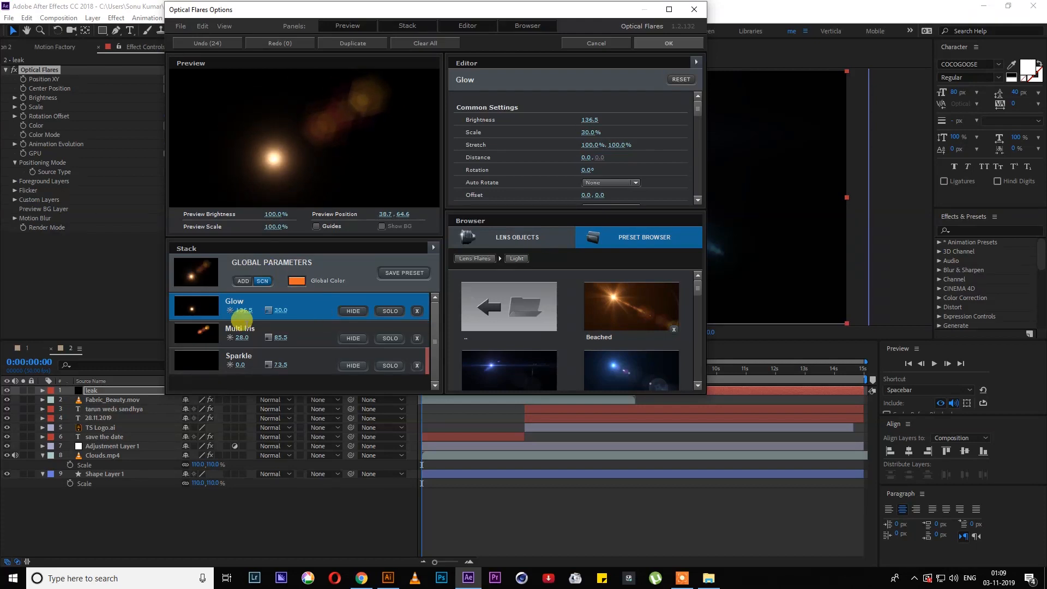
left_click(417, 338)
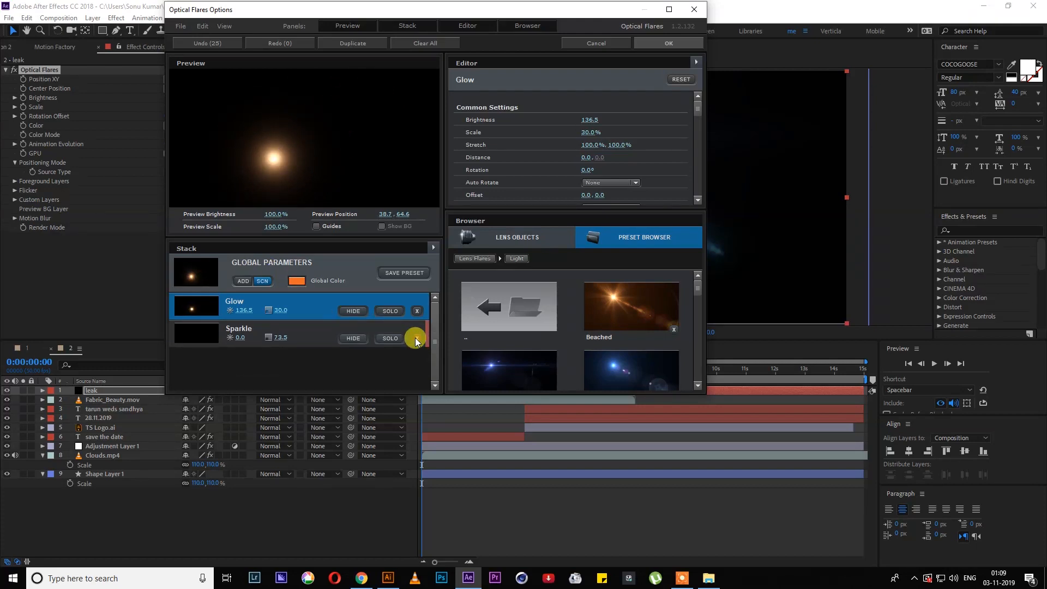
Delete the Sparkle element, enlarge the remaining Glow element, and apply the flare options to the leak layer.
left_click(417, 338)
left_click_drag(264, 167, 296, 132)
left_click_drag(277, 309, 324, 311)
left_click_drag(327, 125, 303, 133)
left_click(663, 43)
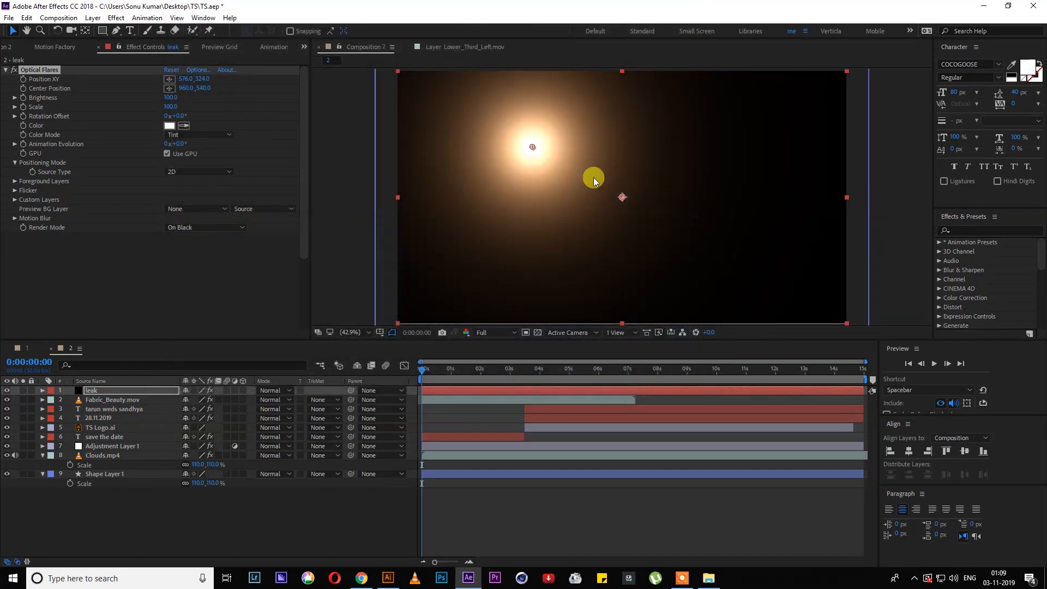
Try the Lighten blending mode on the leak layer and settle on Add.
left_click(283, 389)
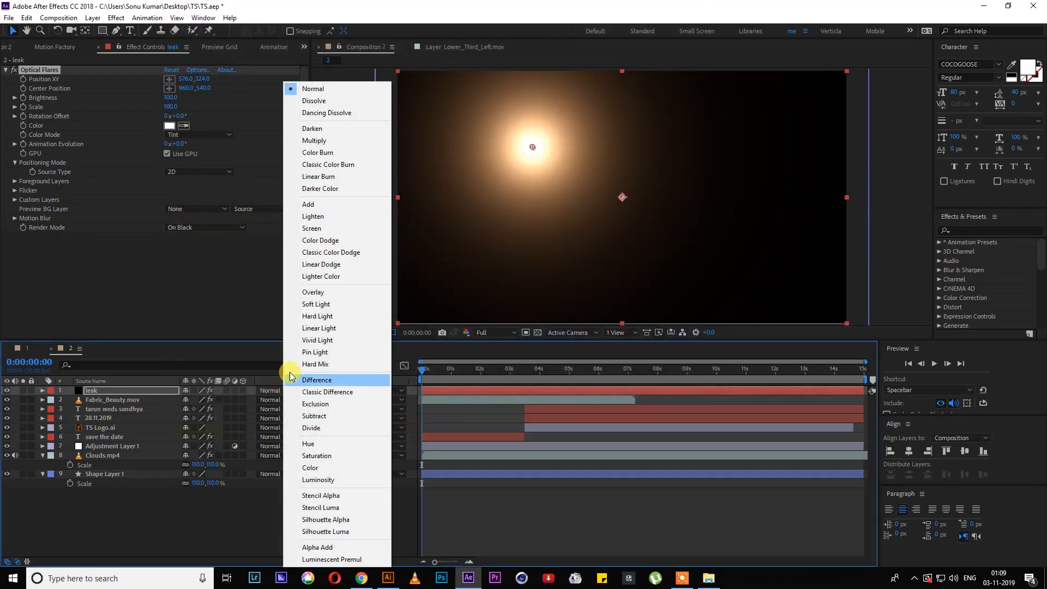
left_click(337, 216)
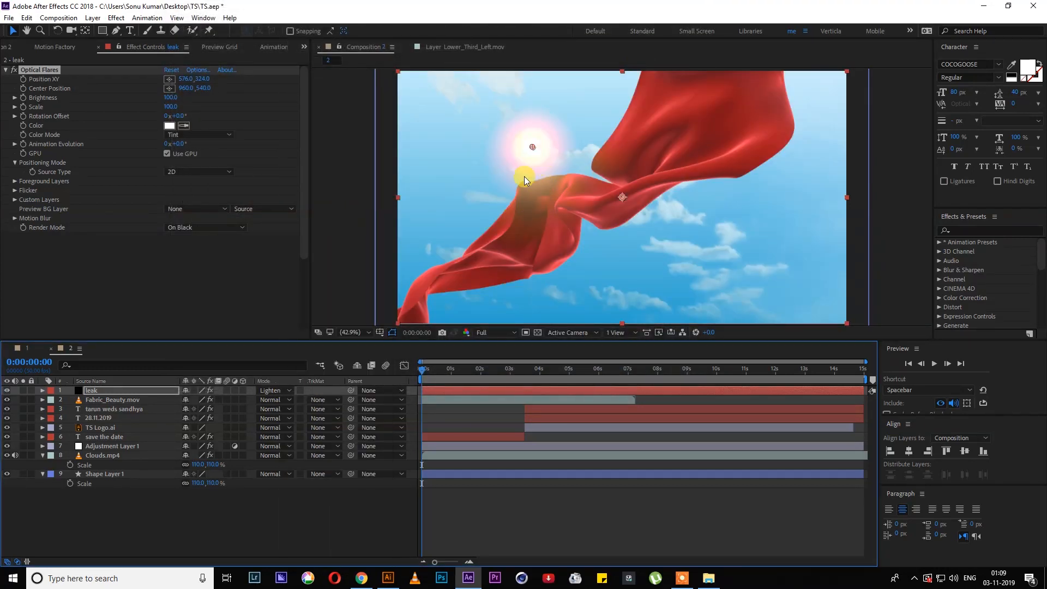
left_click(283, 391)
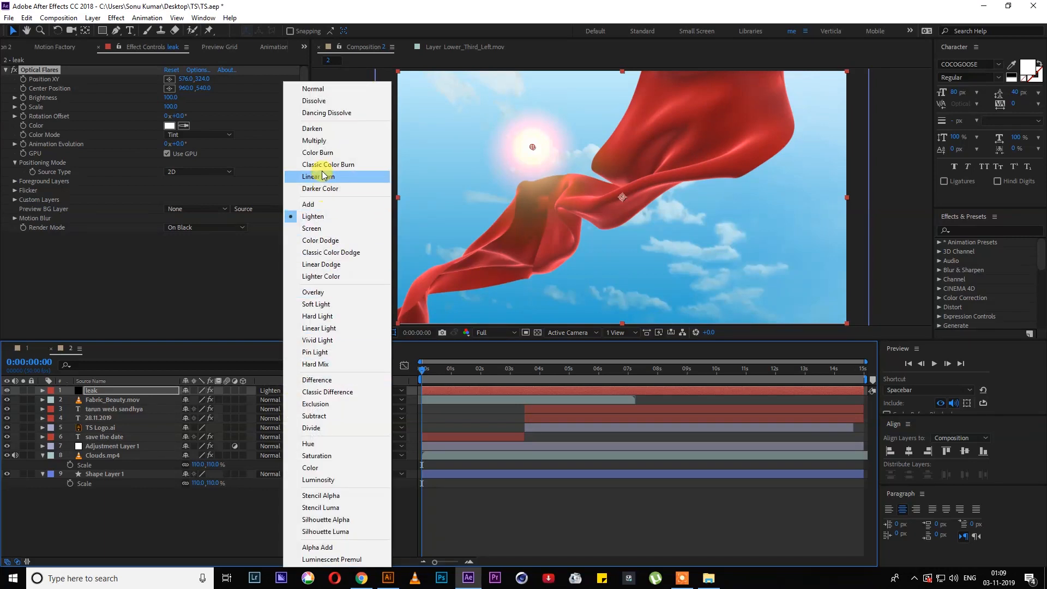
left_click(314, 205)
mouse_move(552, 140)
left_mouse_down()
mouse_move(620, 70)
mouse_move(566, 90)
mouse_move(527, 134)
mouse_move(543, 155)
left_mouse_up()
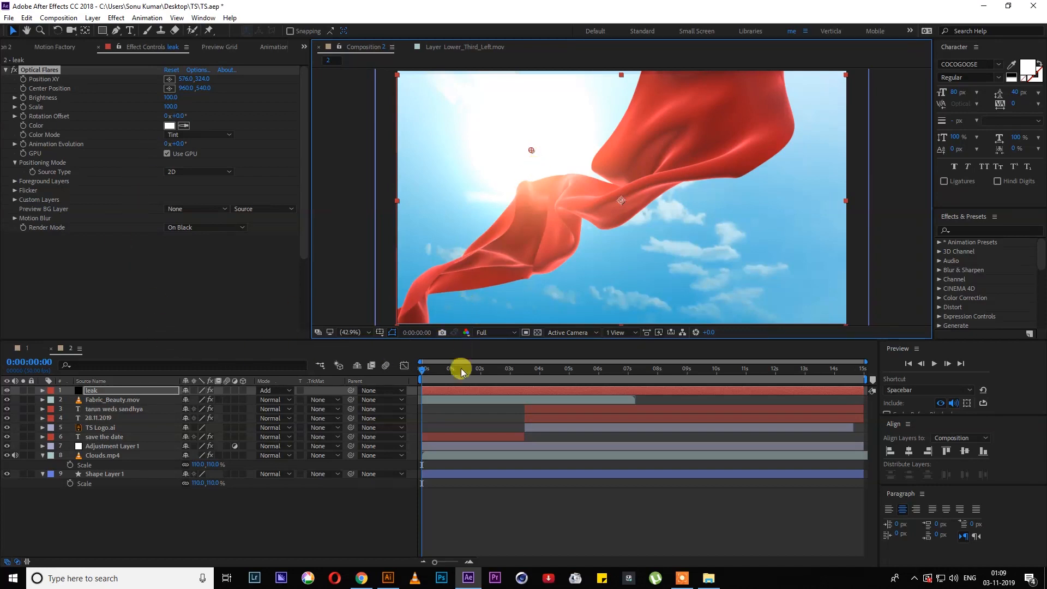
key("ctrl+z")
key("ctrl+z")
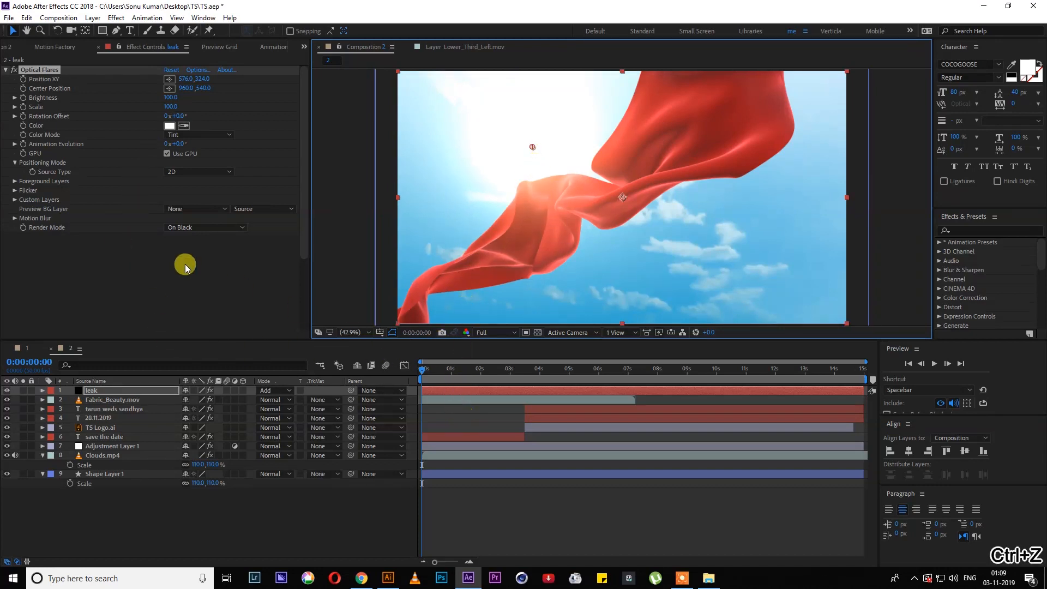
Move the flare above the frame with Position XY 937.0, -24.0 and set its Center Position to 960.0, 750.0.
left_click_drag(220, 75, 11, 153)
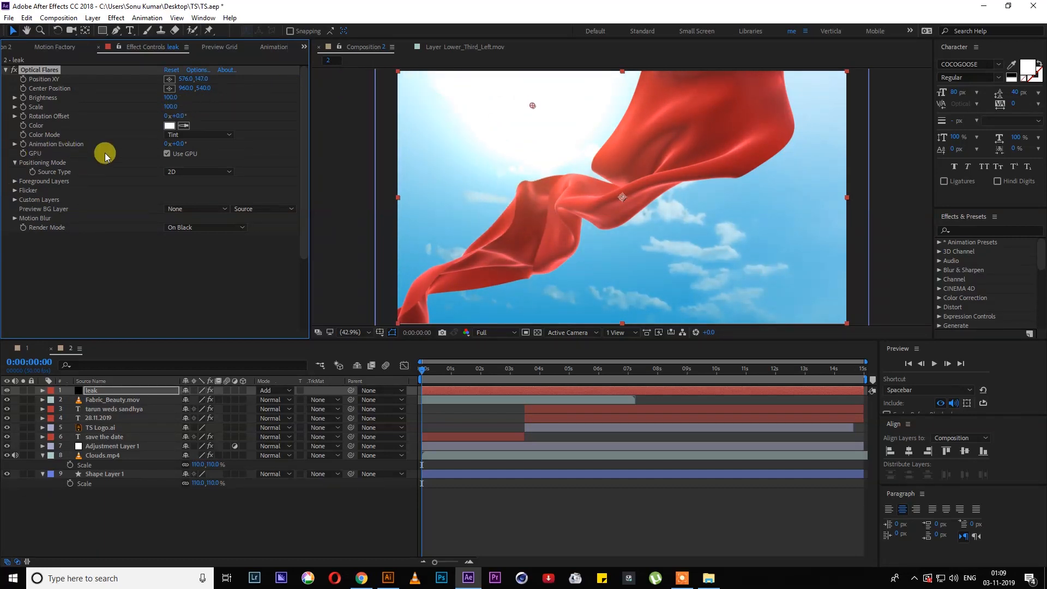
left_click_drag(203, 89, 434, 83)
left_click_drag(357, 91, 308, 98)
left_click_drag(203, 79, 377, 77)
left_click_drag(209, 83, 41, 100)
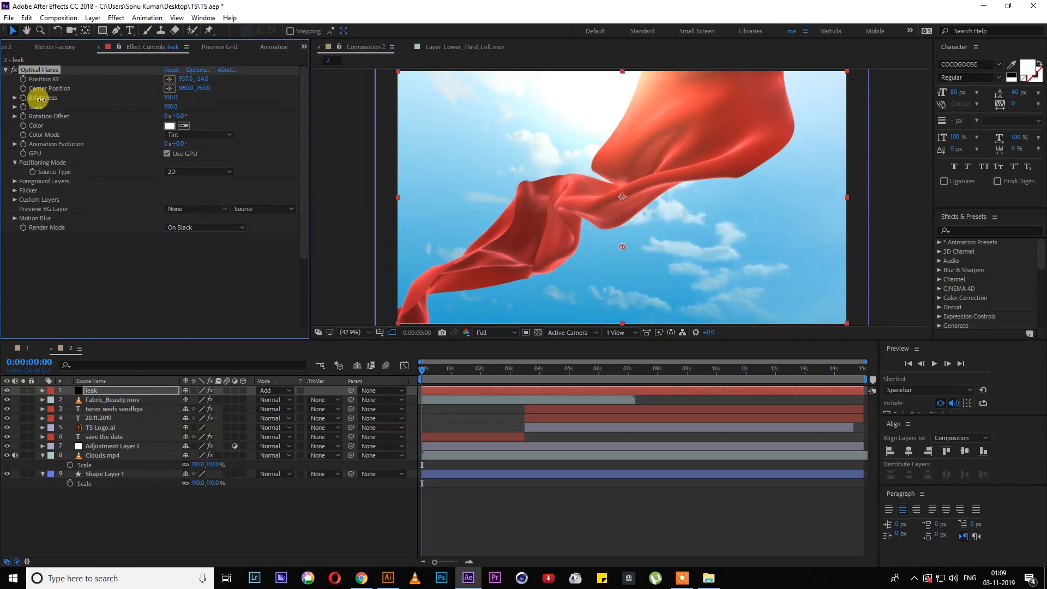
Set the flare's brightness to 110.0, keeping its scale at 100.0.
left_click(176, 106)
mouse_move(168, 103)
left_mouse_down()
mouse_move(197, 103)
mouse_move(175, 108)
left_mouse_up()
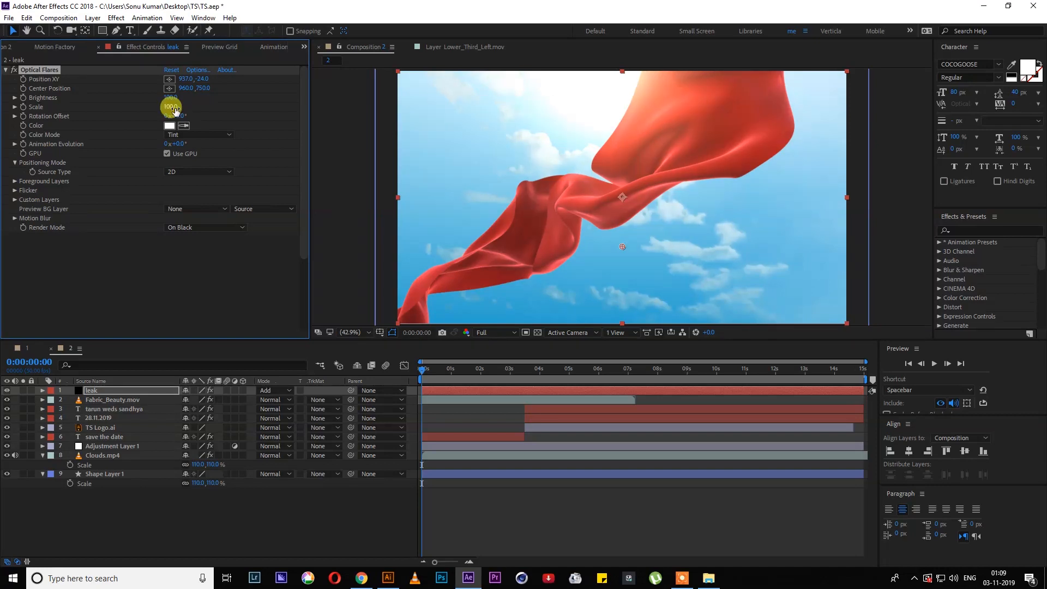
left_click_drag(183, 100, 173, 105)
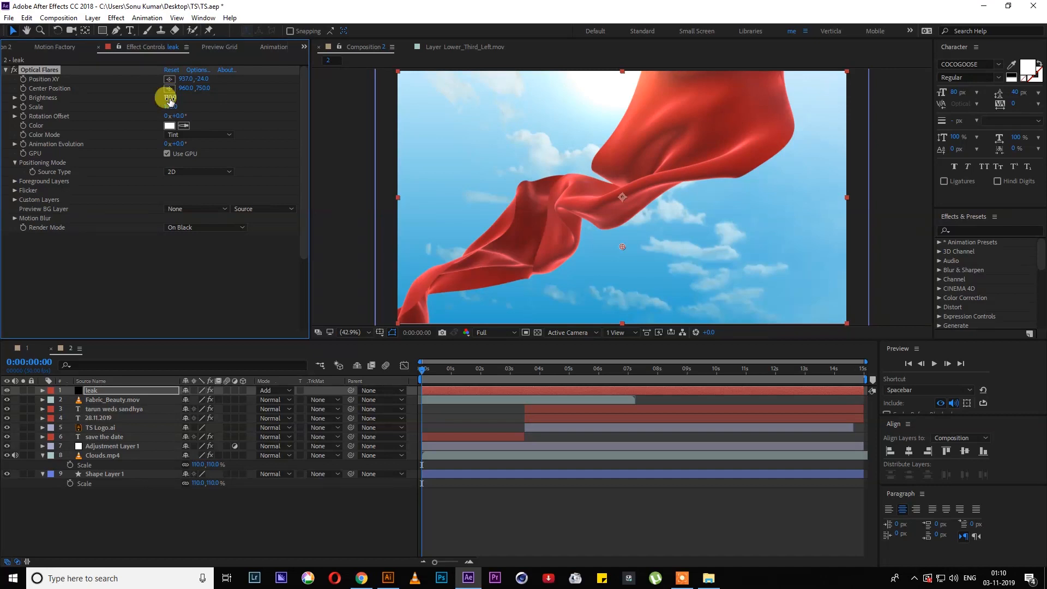
Lower the composition's preview resolution to Quarter and check the light leak through the animation up to 0:00:06:12.
left_click(387, 378)
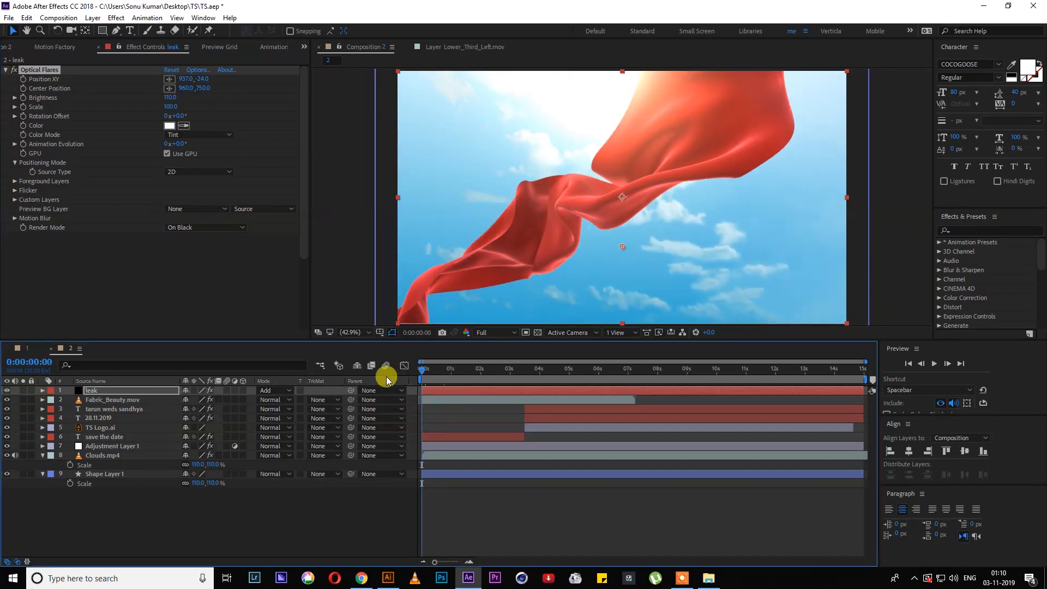
key("space")
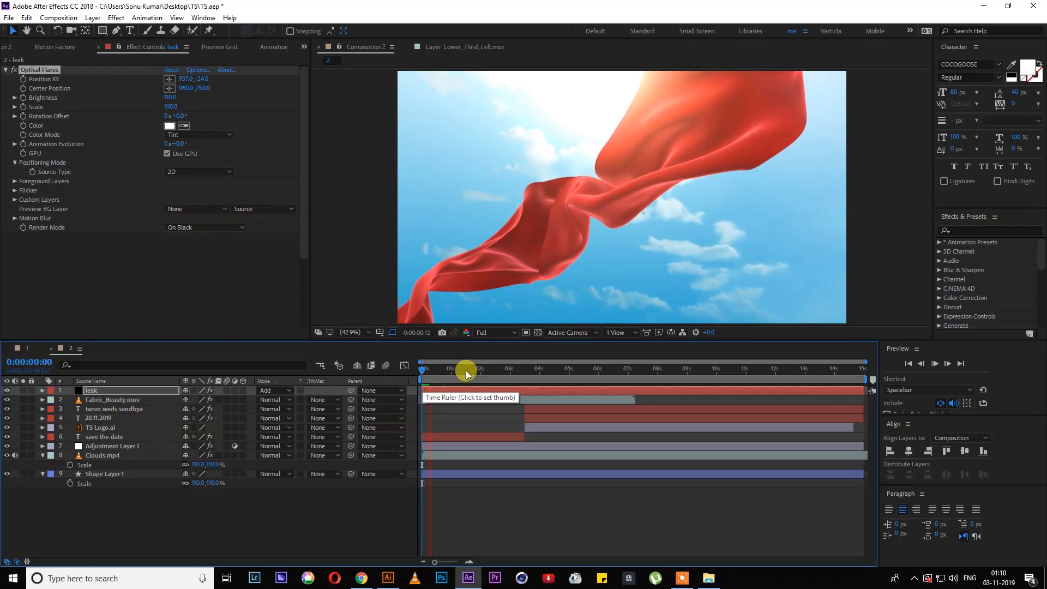
key("space")
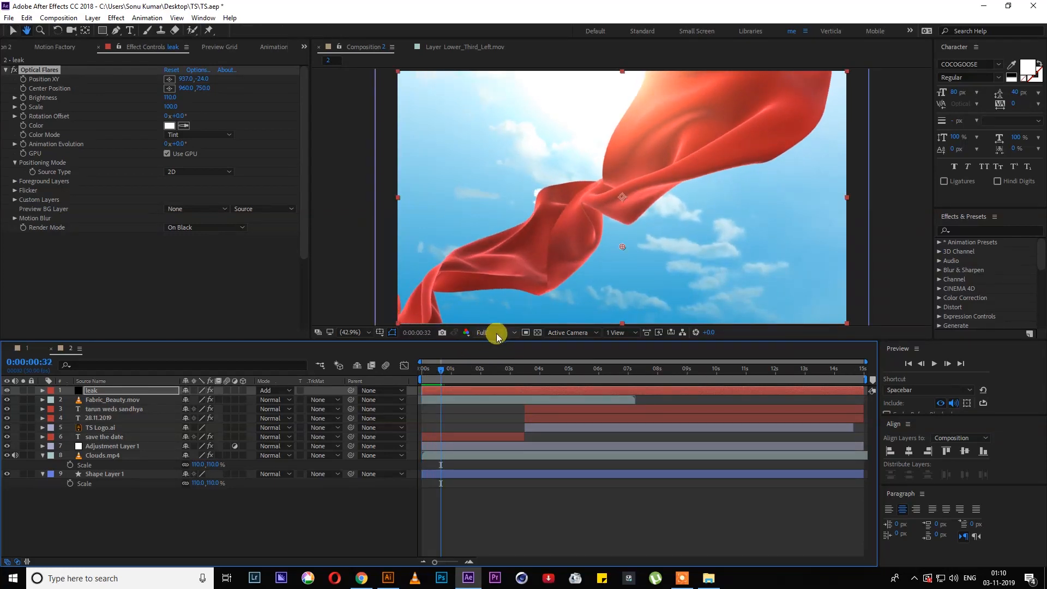
left_click(494, 333)
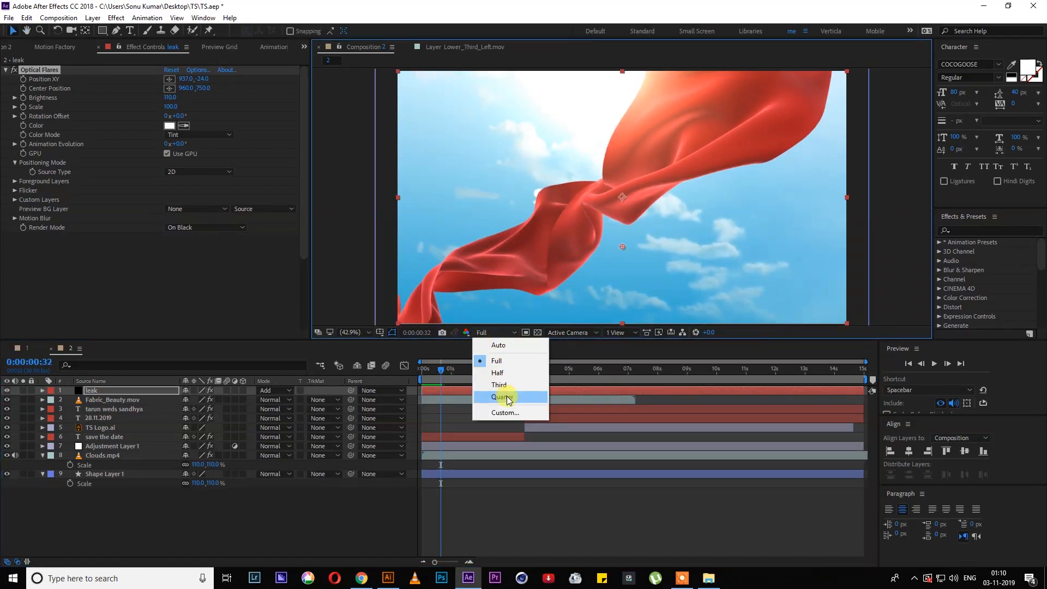
left_click(504, 400)
left_click(437, 374)
left_click_drag(424, 376, 606, 393)
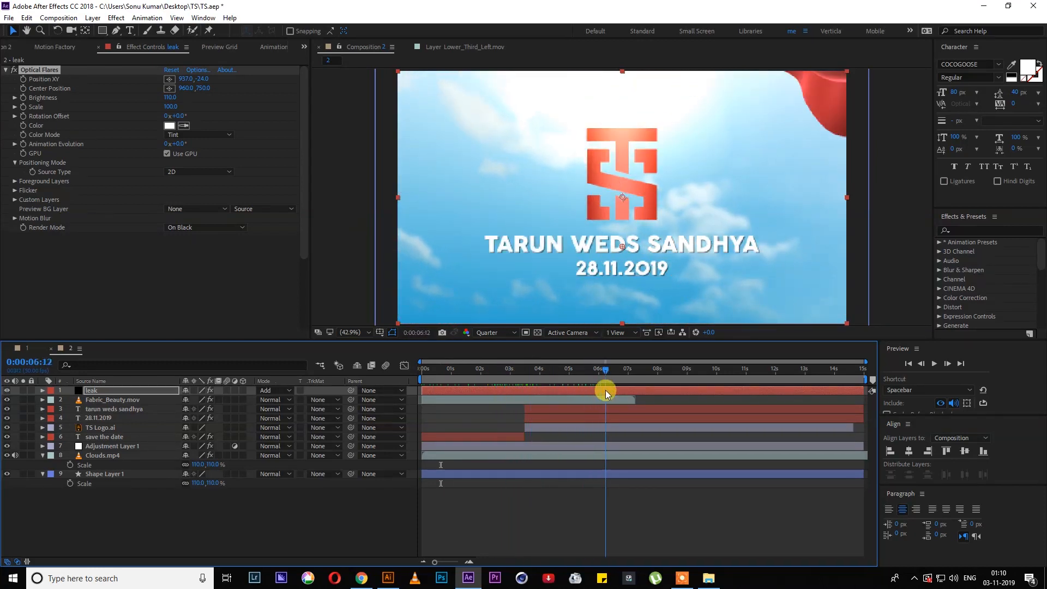